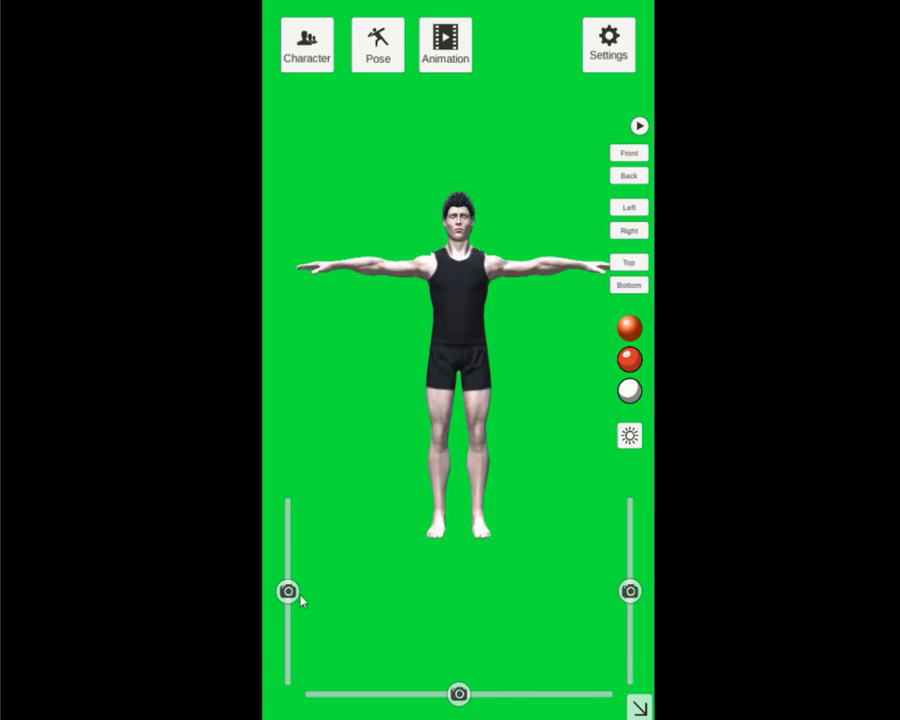
Step: Zoom in on the man and orbit to view his back, top and front
mouse_move(293, 527)
mouse_down()
mouse_move(288, 498)
mouse_move(288, 685)
mouse_up()
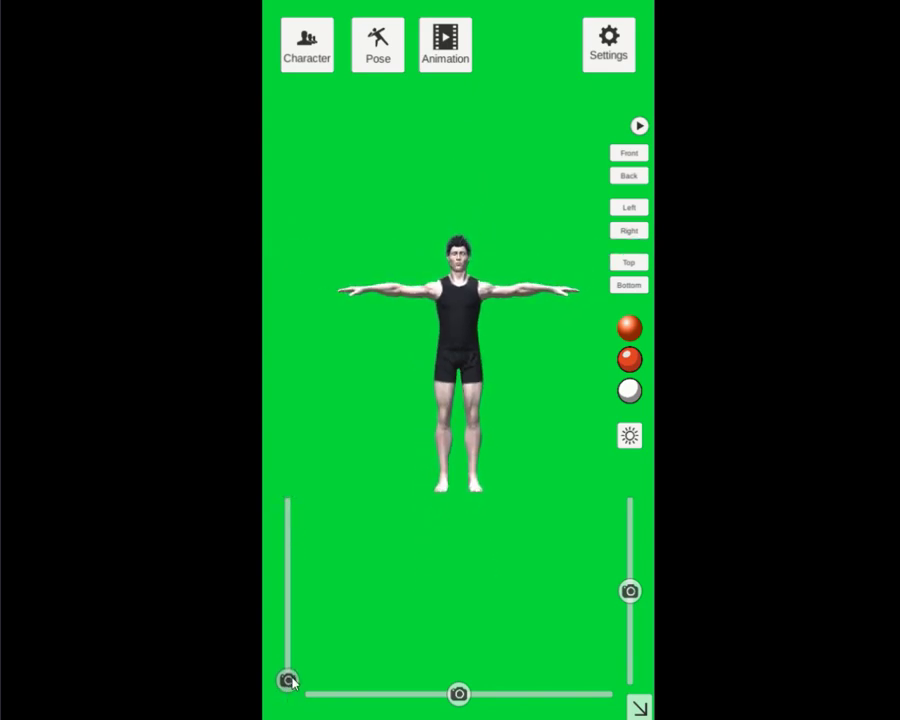
drag(287, 681, 303, 488)
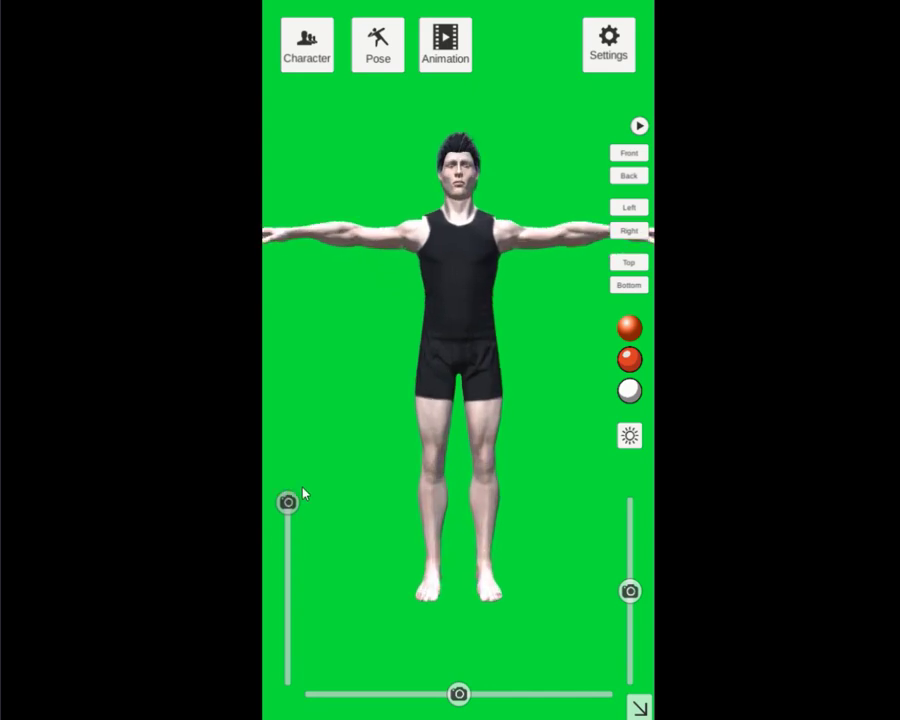
drag(303, 538, 295, 586)
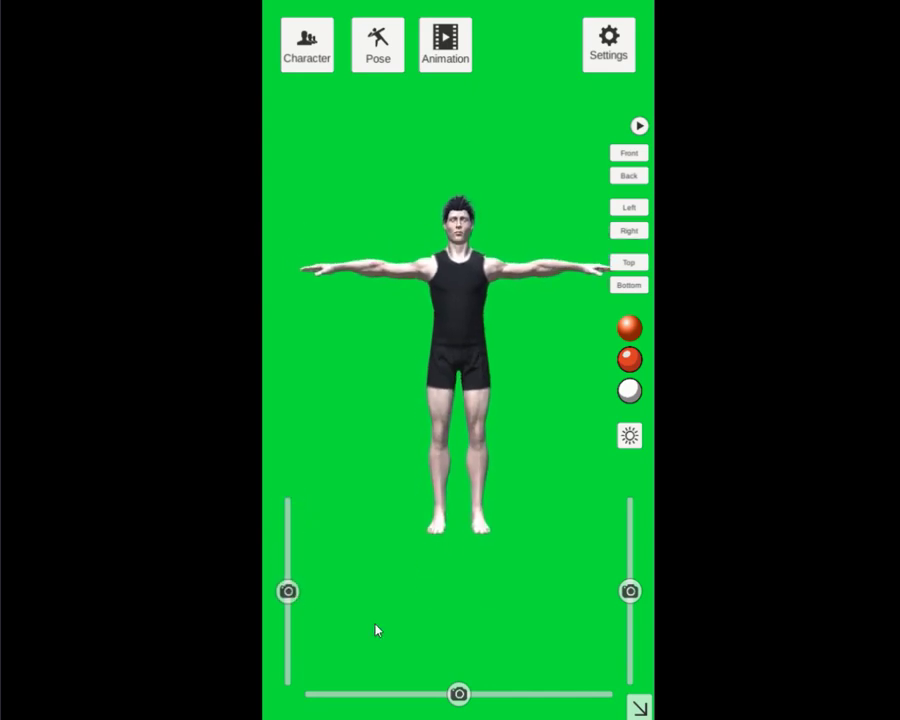
mouse_move(487, 700)
mouse_down()
mouse_move(597, 703)
mouse_move(309, 699)
mouse_move(479, 705)
mouse_up()
mouse_move(632, 594)
mouse_down()
mouse_move(640, 515)
mouse_move(638, 688)
mouse_up()
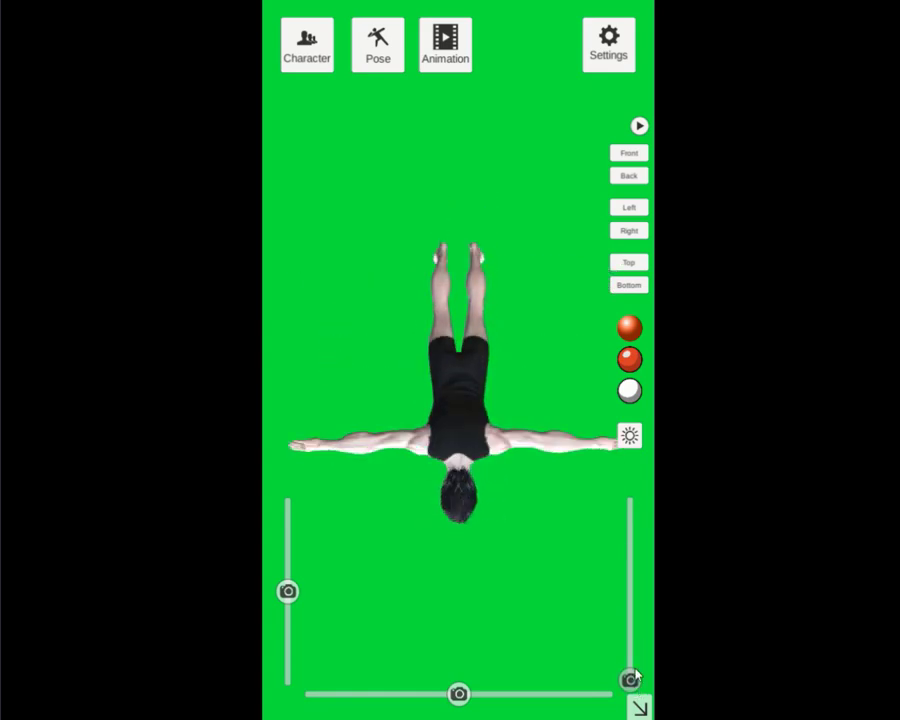
drag(640, 640, 640, 565)
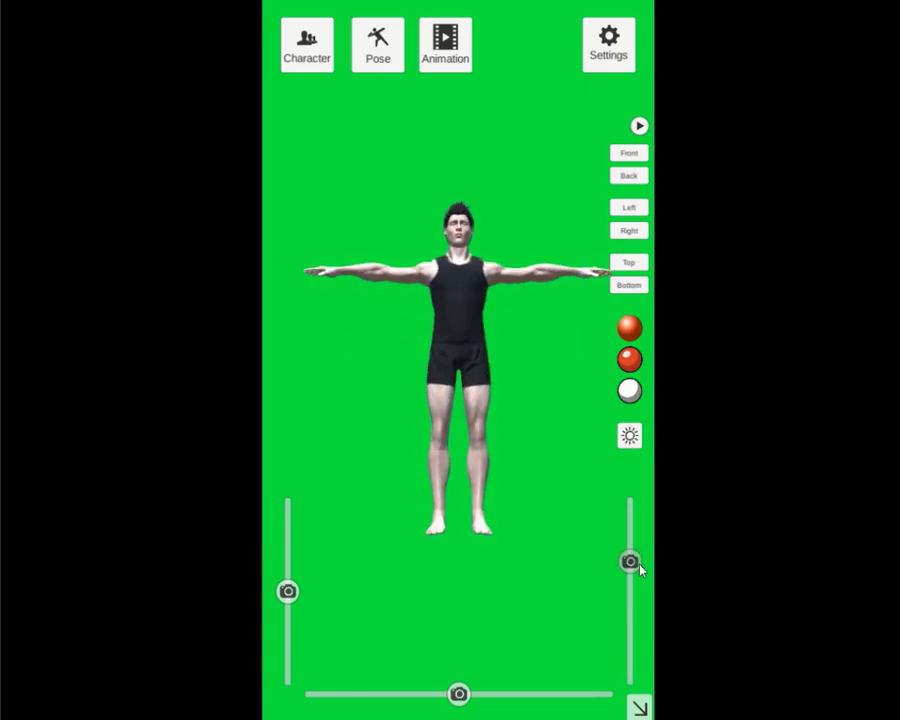
drag(640, 568, 630, 550)
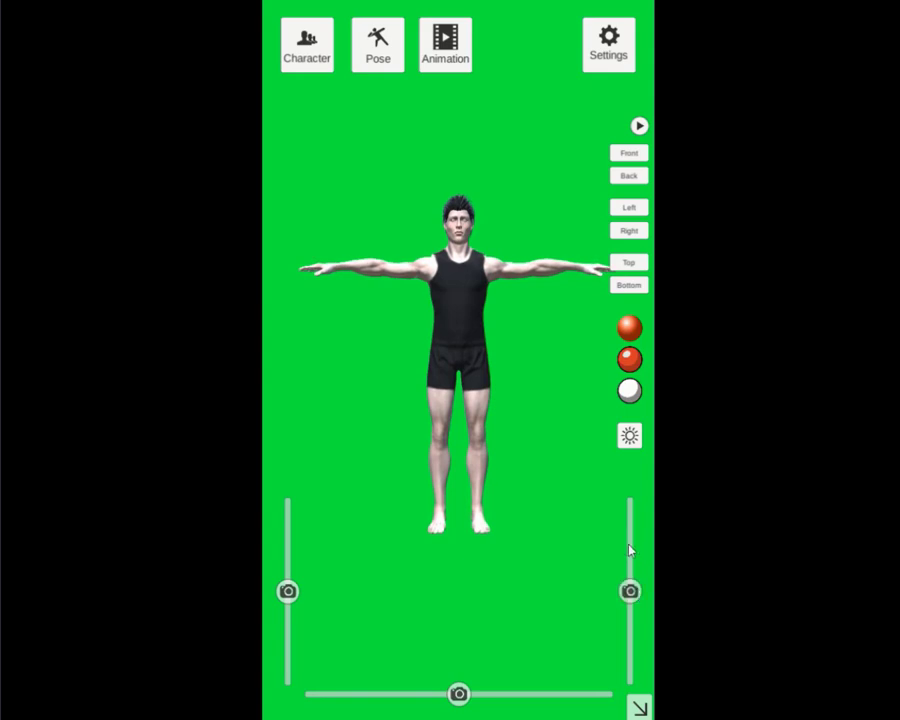
Step: Try white sketch and coloured toon shading, then return to smooth realistic shading
click(629, 392)
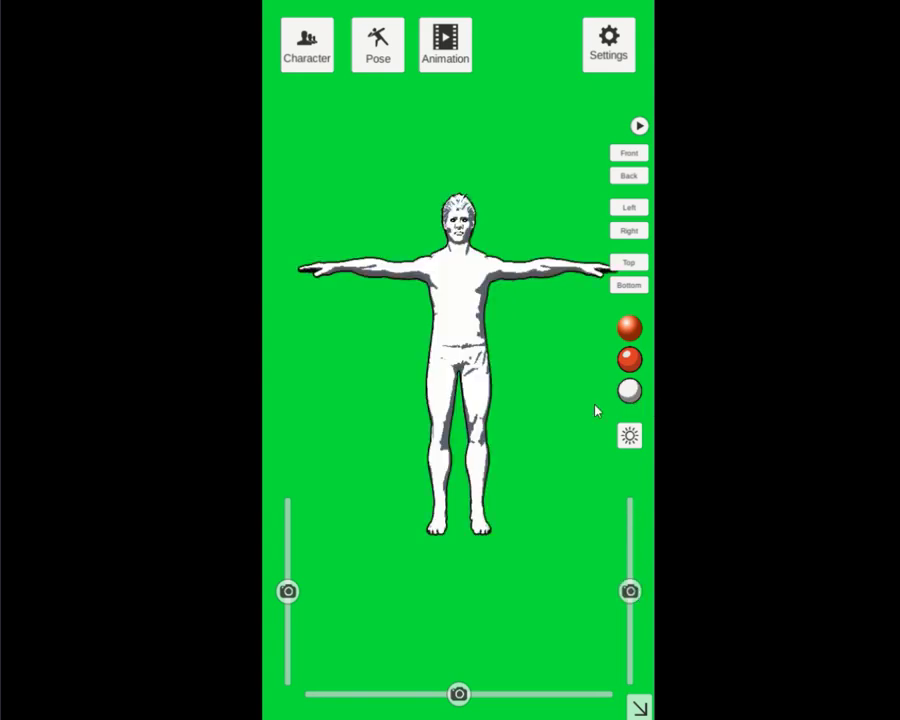
drag(630, 591, 630, 578)
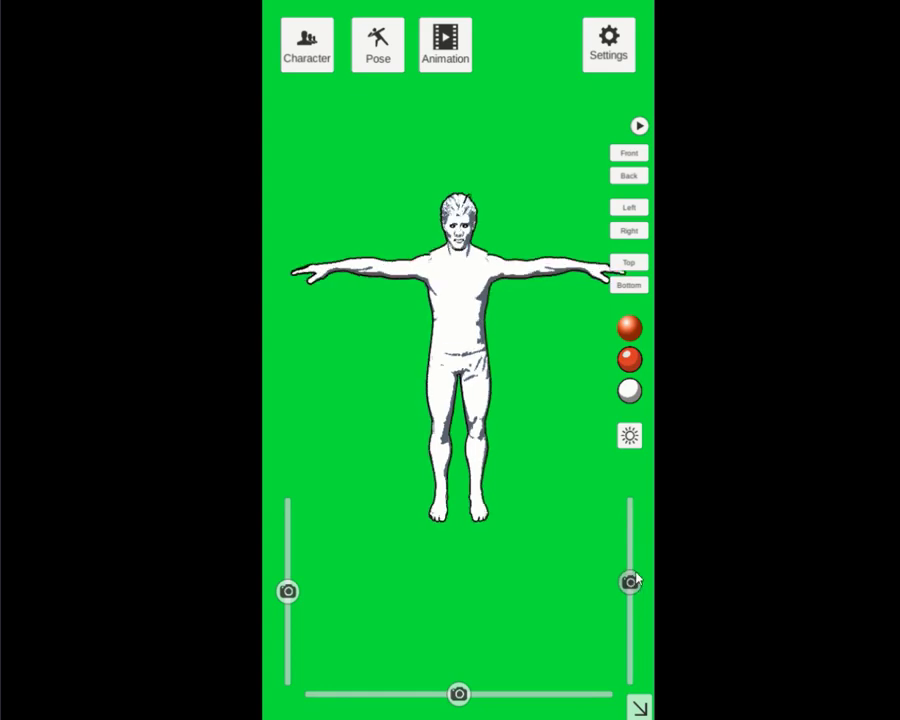
click(630, 362)
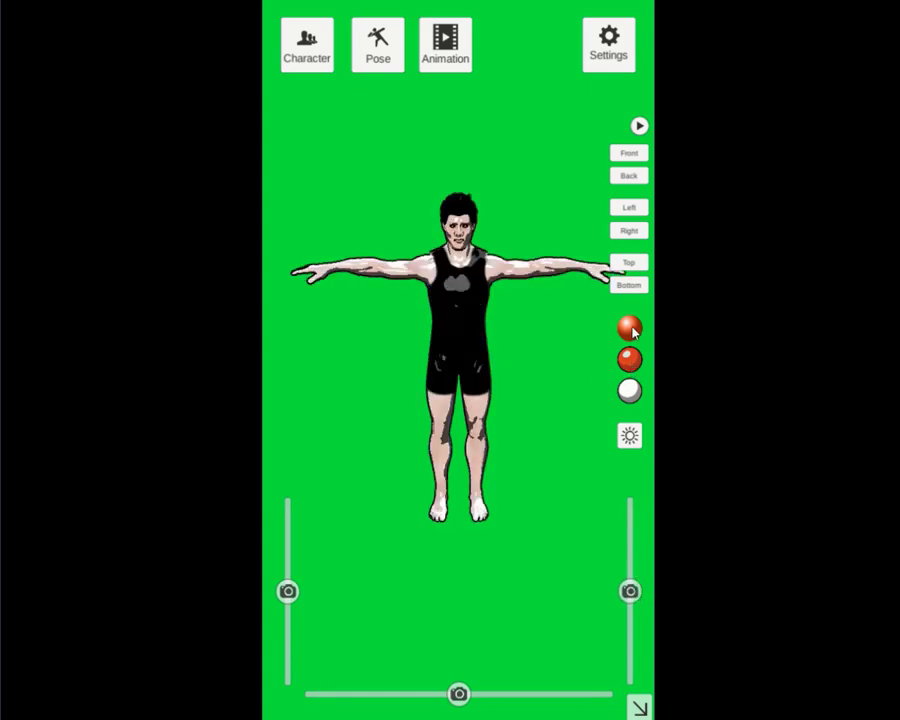
click(630, 330)
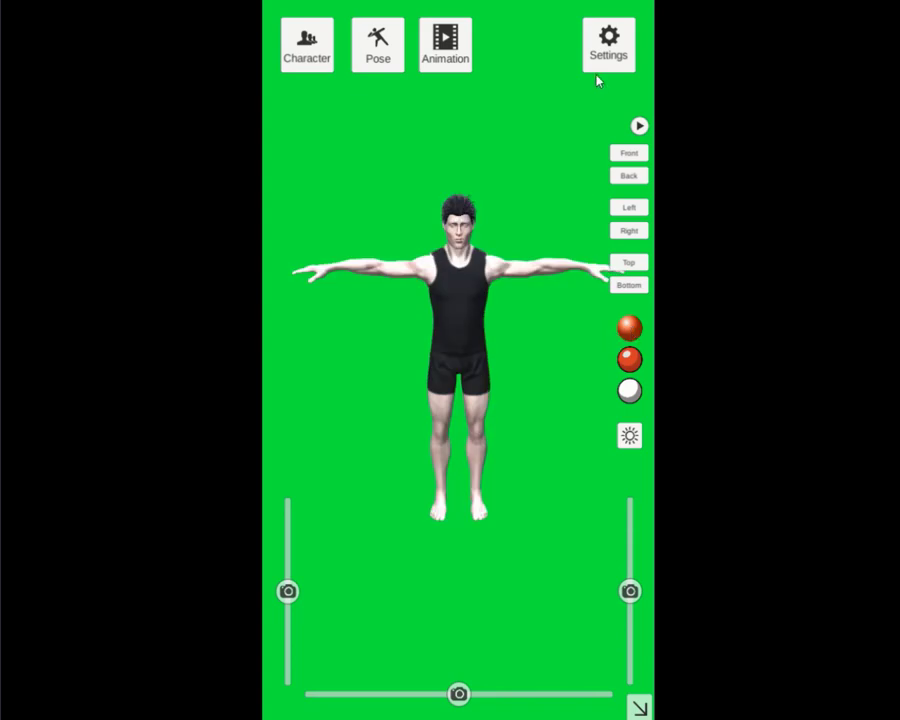
Step: In the character picker, try the blond boy, orange-suited woman and pink-dressed girl
click(308, 60)
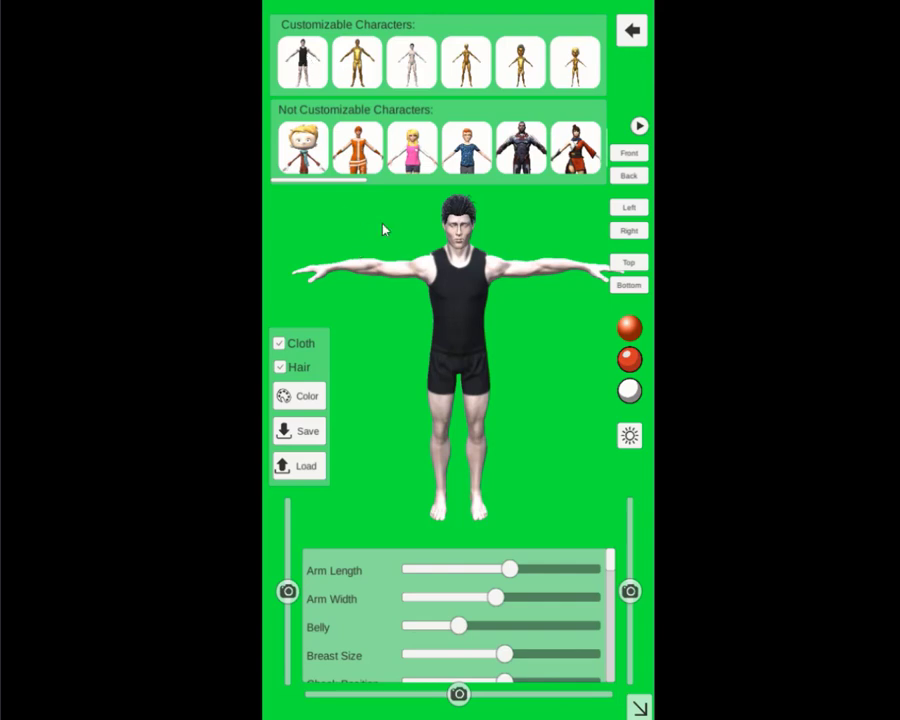
click(300, 160)
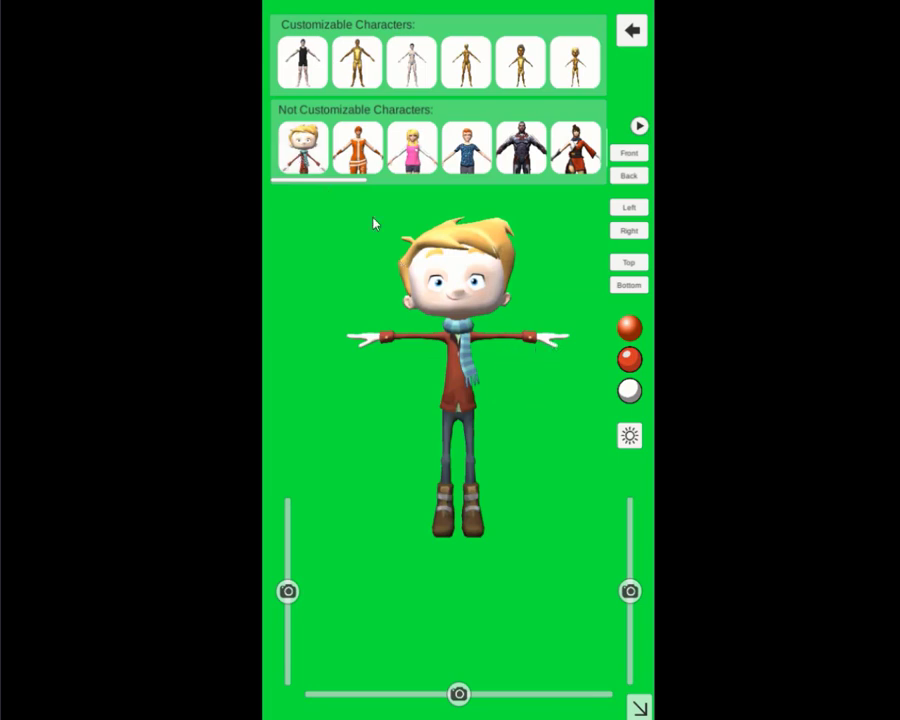
click(362, 163)
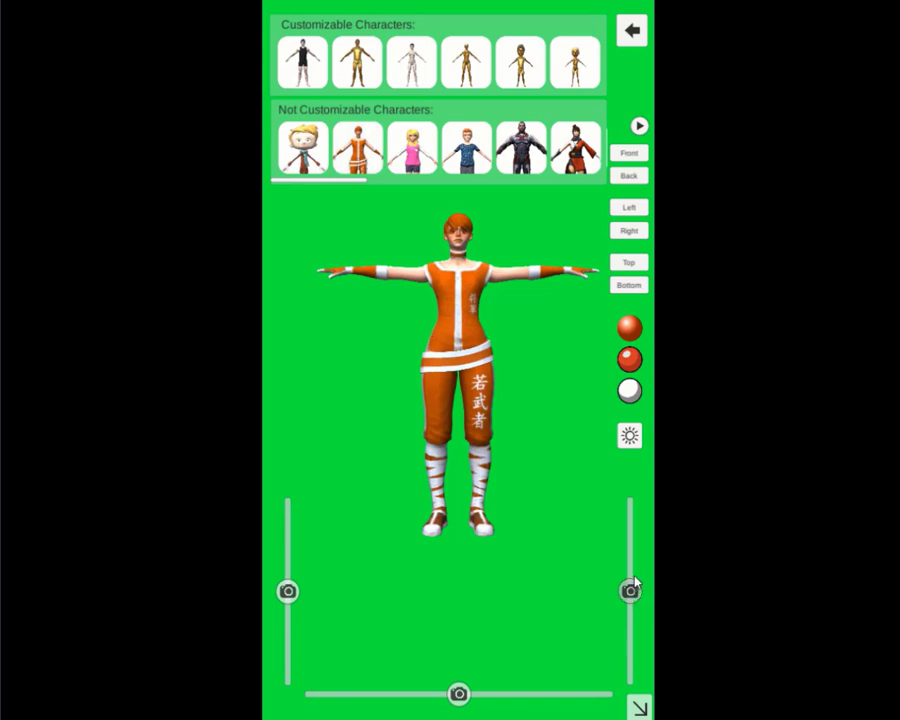
mouse_move(630, 590)
mouse_down()
mouse_move(632, 582)
mouse_move(634, 595)
mouse_up()
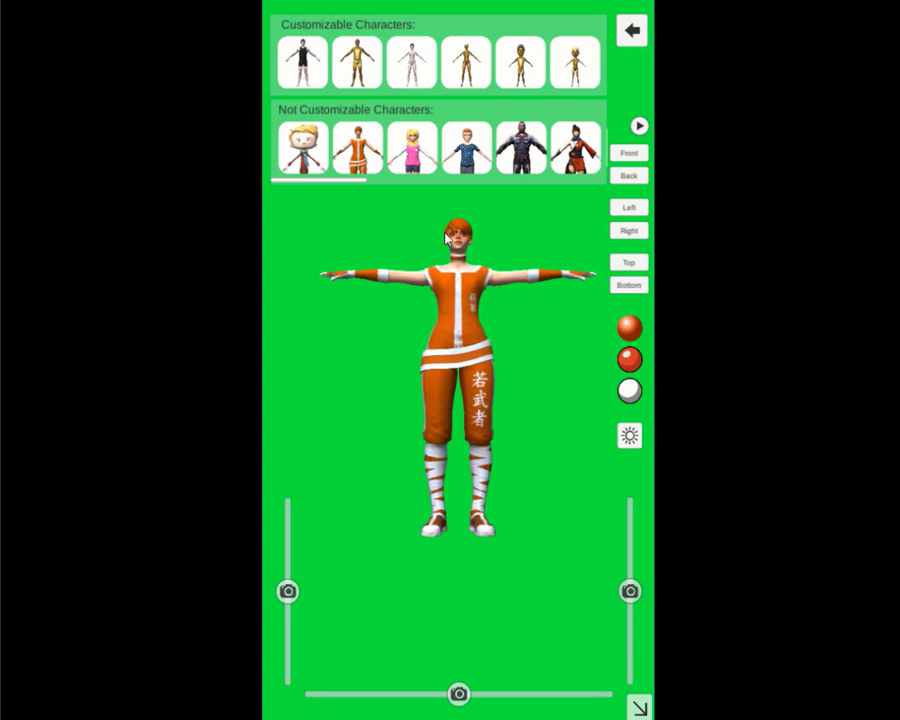
click(409, 150)
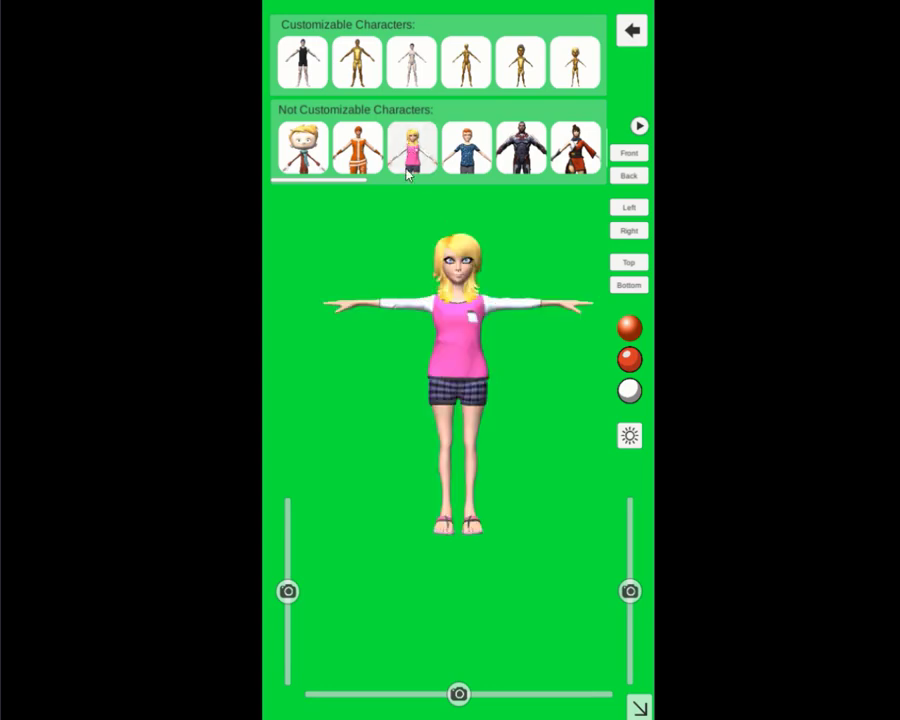
click(366, 158)
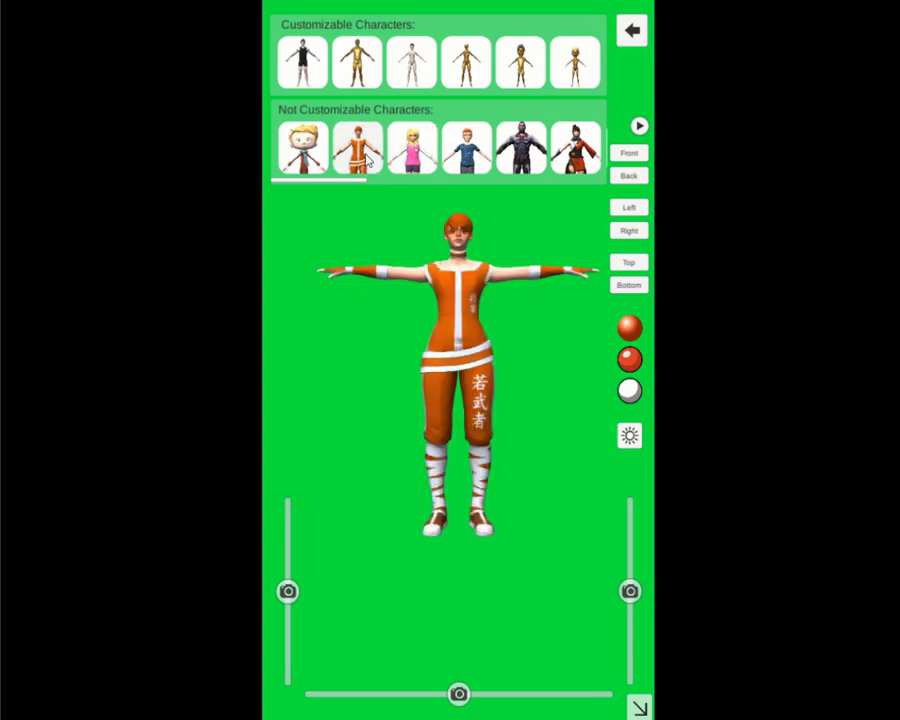
Step: Browse more characters, including the white-shirt boy and orange blonde, then keep the orange-suited woman
click(482, 182)
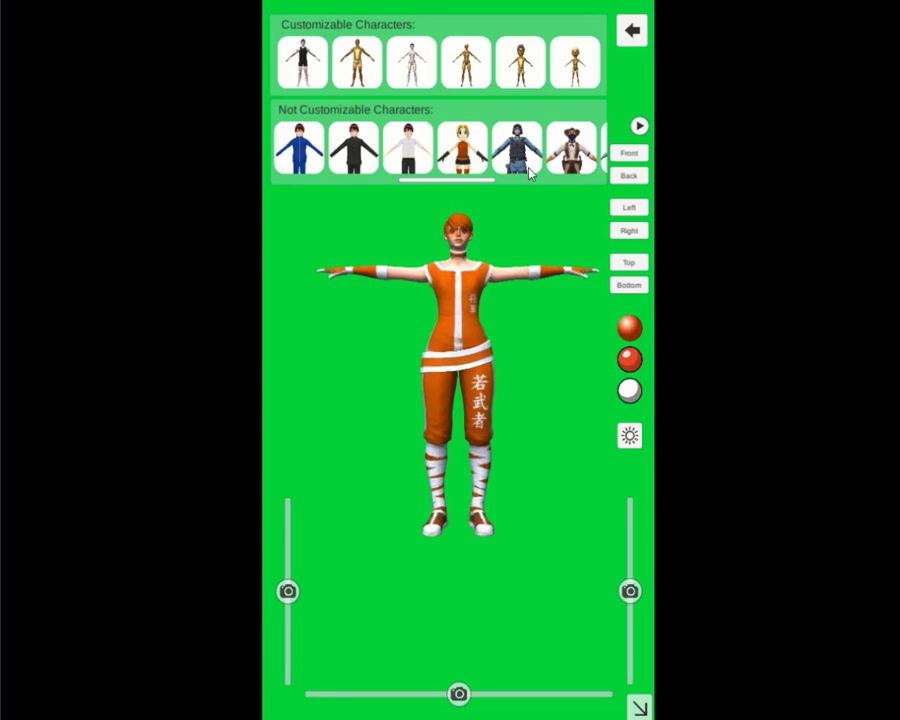
click(420, 152)
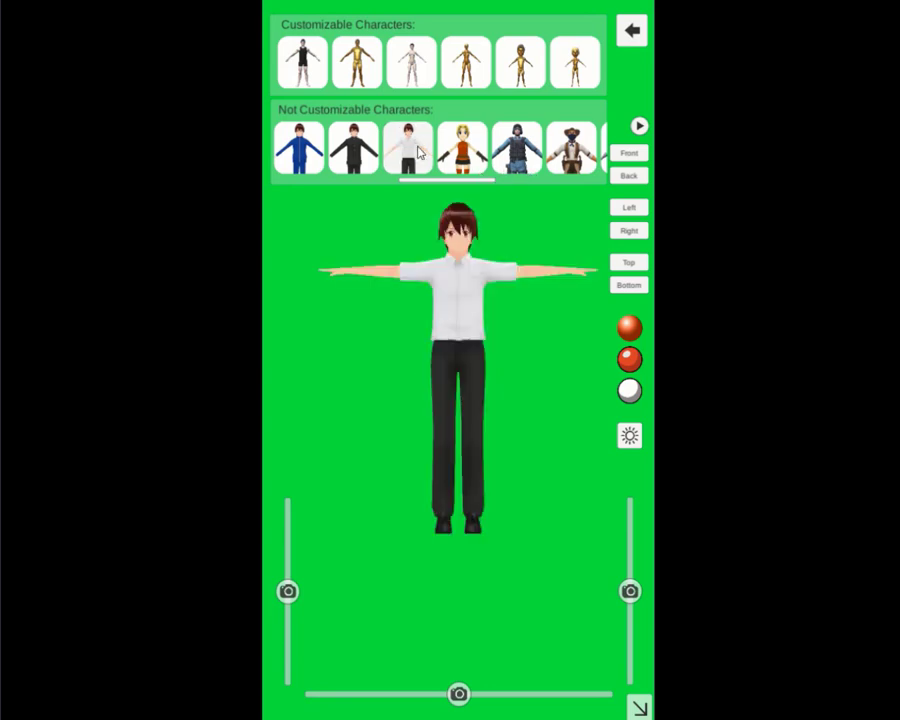
click(470, 172)
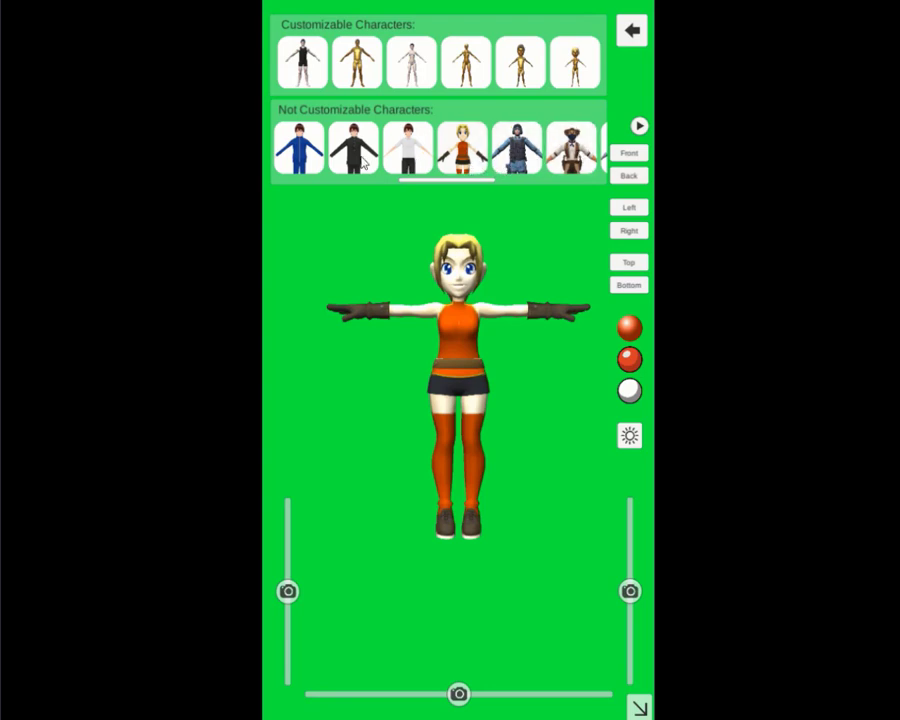
drag(370, 185, 460, 192)
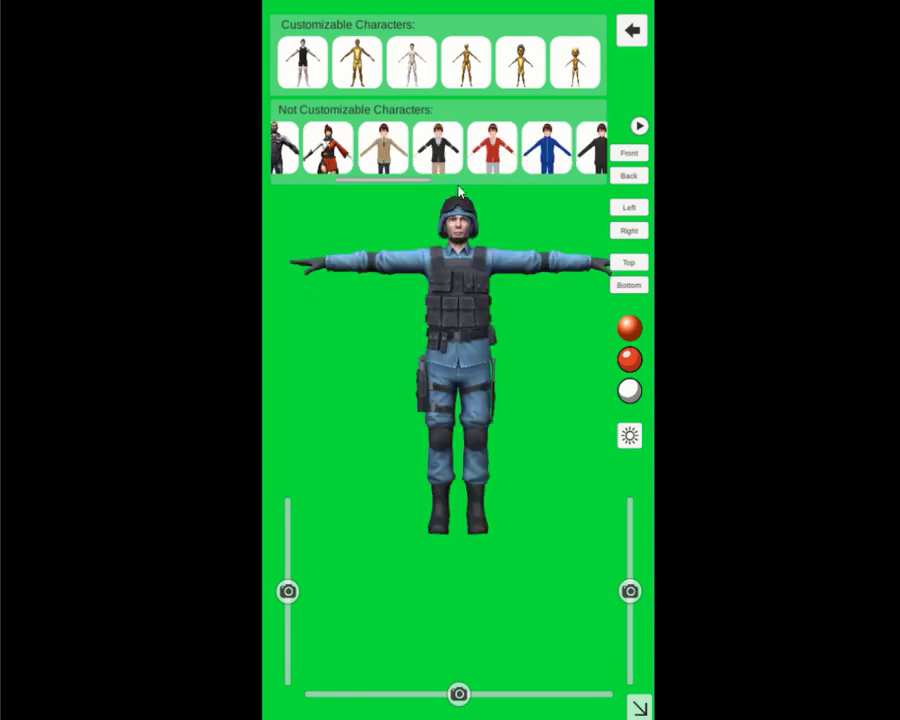
drag(400, 185, 291, 181)
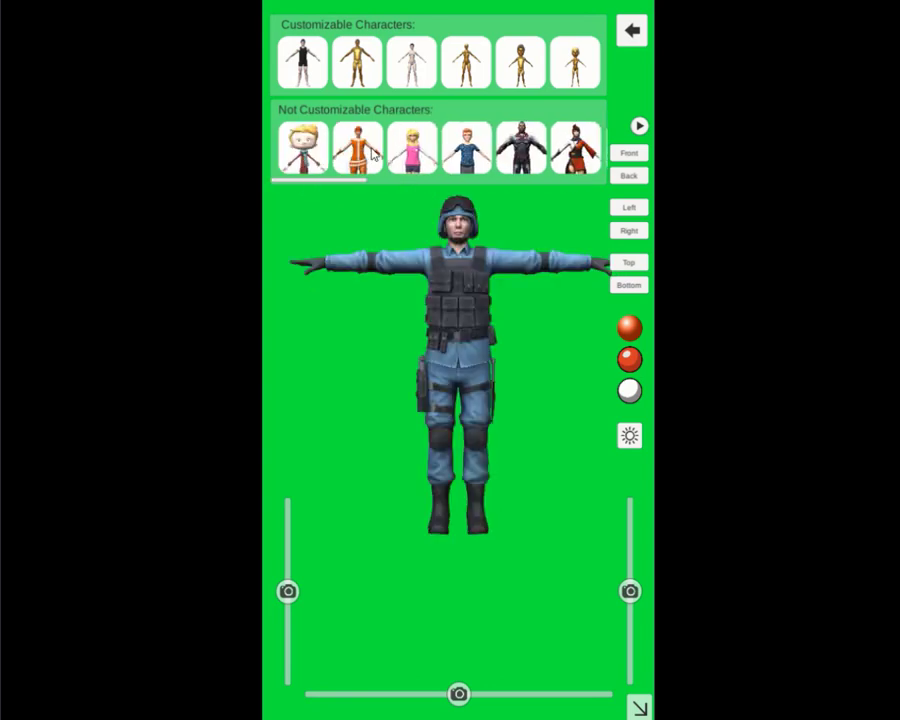
click(373, 153)
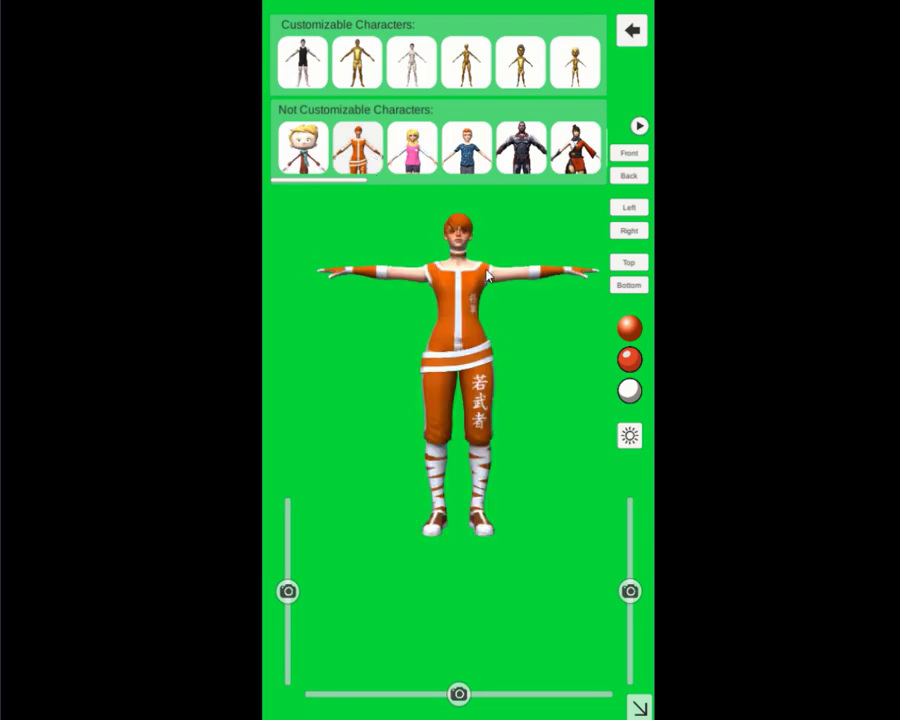
click(628, 33)
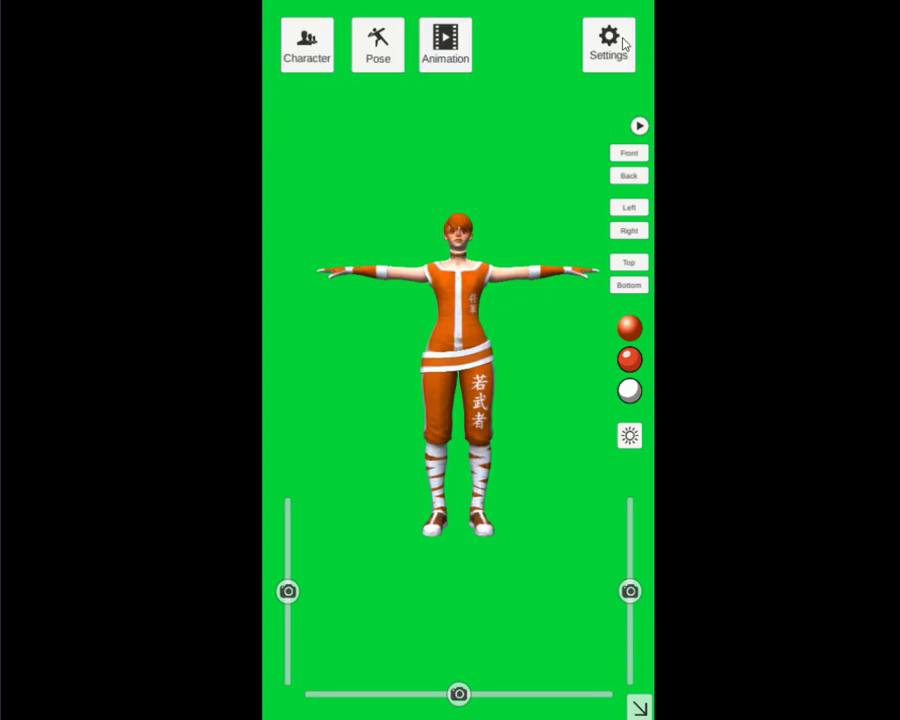
Step: In body-part posing, twist the left hand and rotate it forward
click(385, 58)
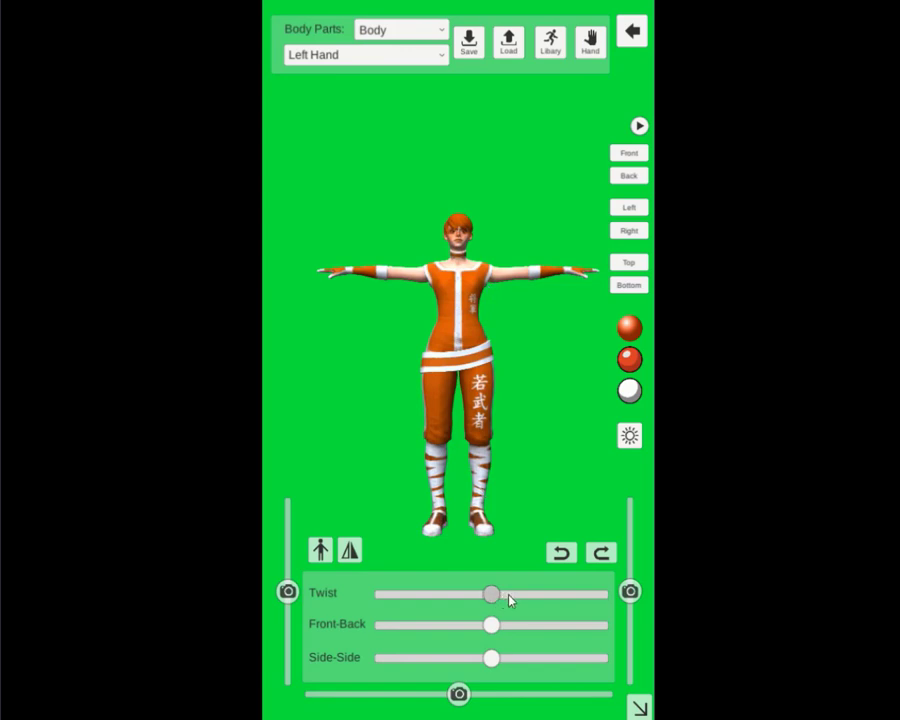
drag(509, 598, 490, 601)
key(alt+Tab)
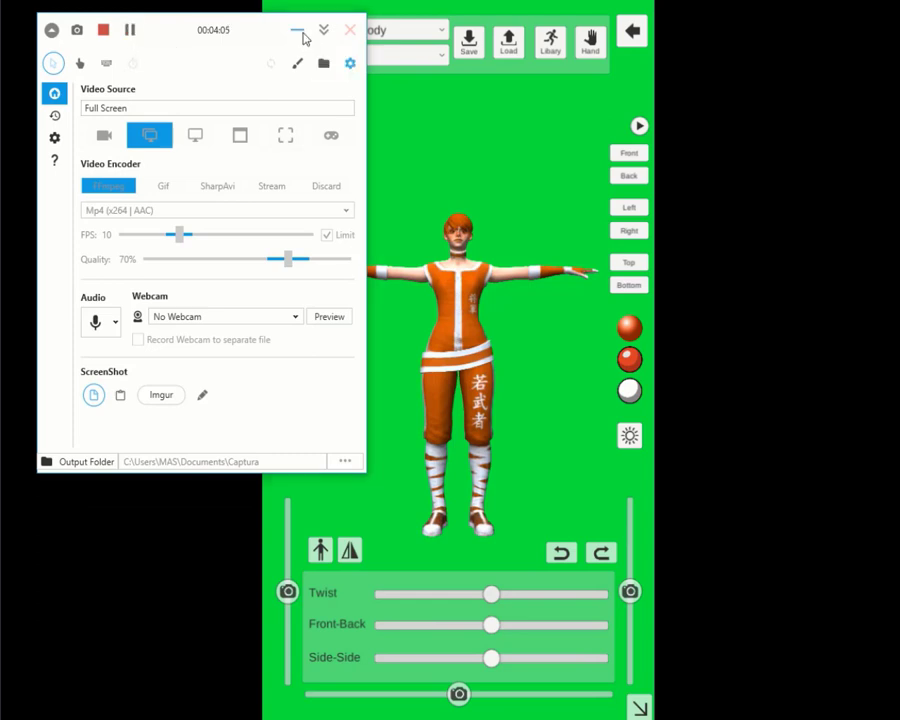
click(298, 31)
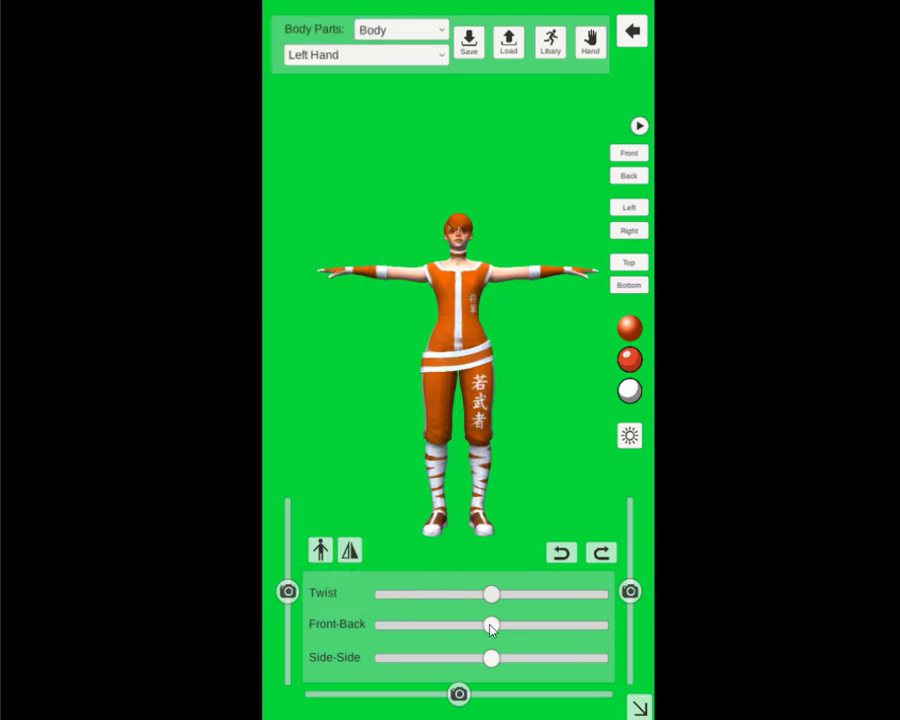
mouse_move(544, 630)
mouse_down()
mouse_move(573, 627)
mouse_move(466, 645)
mouse_move(384, 639)
mouse_move(488, 643)
mouse_move(490, 653)
mouse_move(537, 668)
mouse_move(484, 667)
mouse_move(515, 668)
mouse_move(490, 658)
mouse_up()
drag(491, 594, 479, 595)
Step: Lower the right arm slightly and turn the head to one side
click(333, 270)
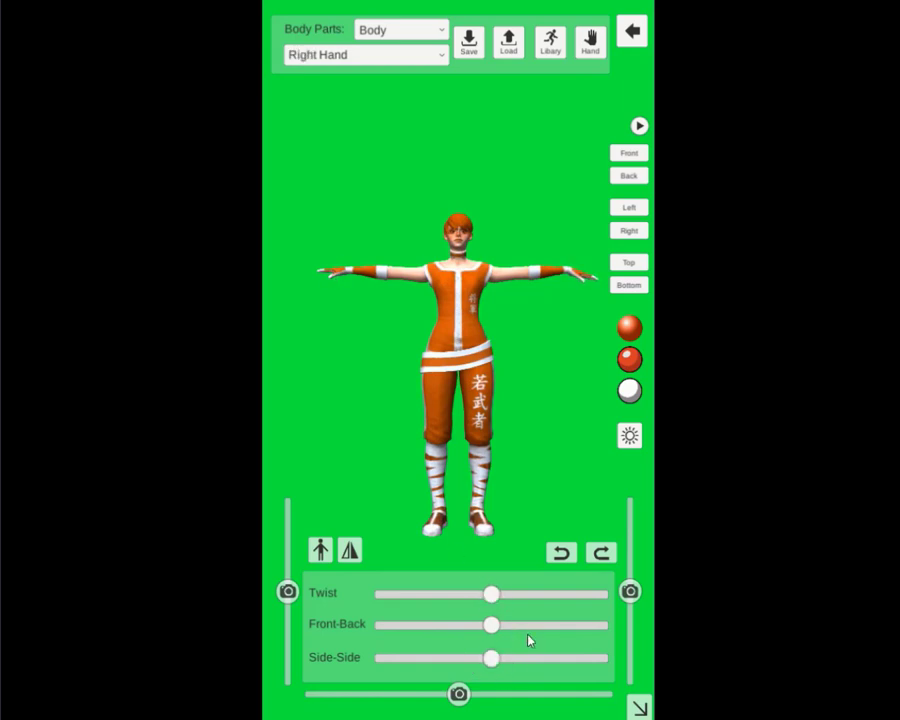
mouse_move(512, 660)
mouse_down()
mouse_move(532, 656)
mouse_move(418, 663)
mouse_move(458, 659)
mouse_up()
click(466, 229)
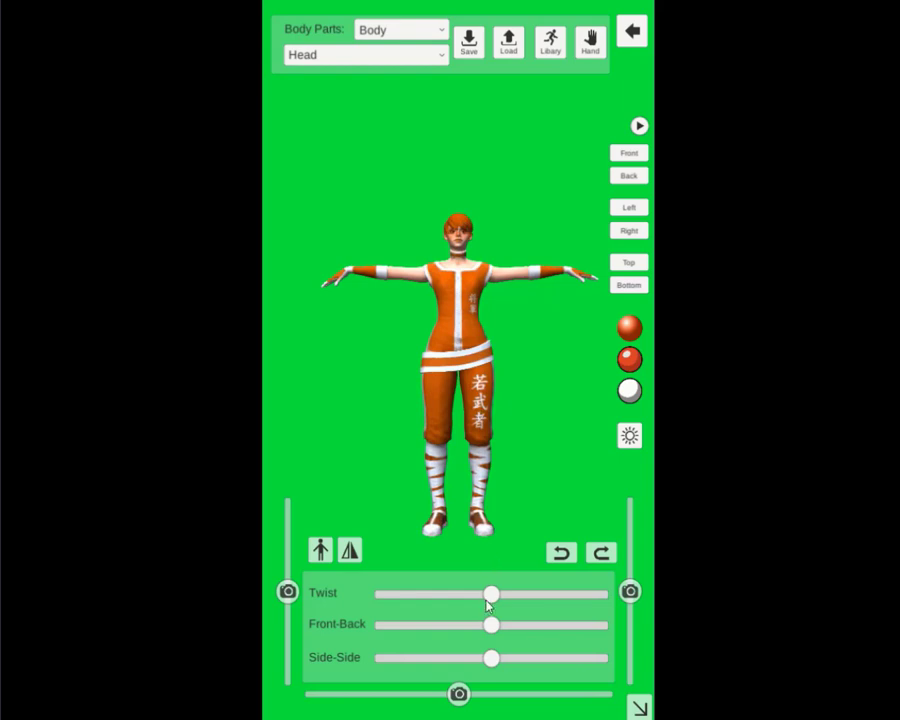
mouse_move(500, 597)
mouse_down()
mouse_move(548, 598)
mouse_move(442, 594)
mouse_move(508, 594)
mouse_move(484, 592)
mouse_up()
Step: Tilt the spine front-back, twist the left foot back near neutral, and exit to the main menu
click(455, 318)
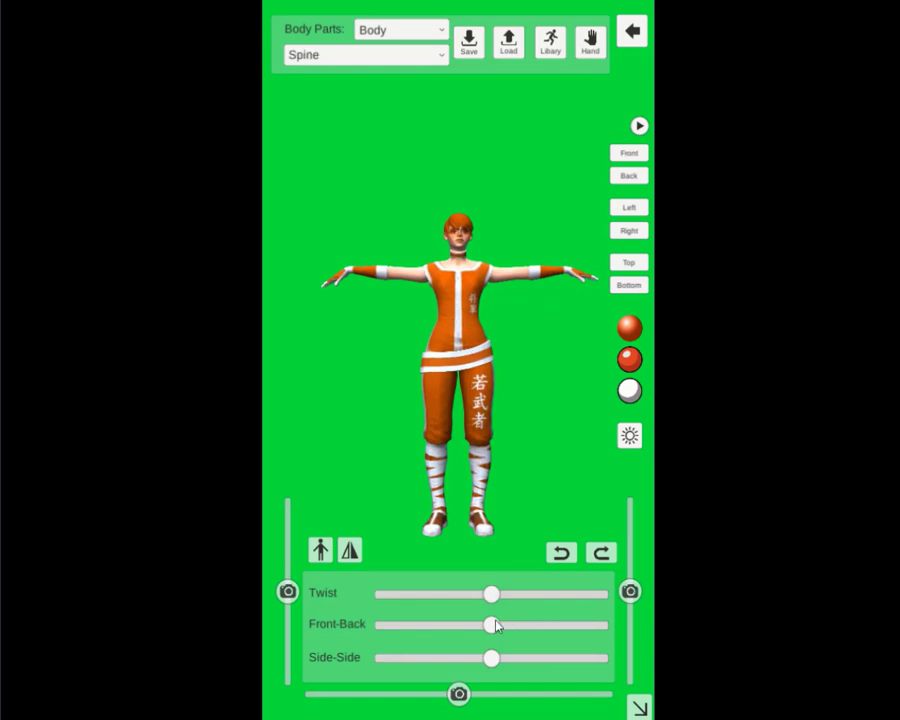
mouse_move(491, 625)
mouse_down()
mouse_move(503, 629)
mouse_move(378, 631)
mouse_move(607, 645)
mouse_move(482, 657)
mouse_move(495, 650)
mouse_up()
click(488, 527)
mouse_move(494, 601)
mouse_down()
mouse_move(536, 599)
mouse_move(482, 598)
mouse_move(552, 626)
mouse_move(496, 624)
mouse_move(491, 658)
mouse_move(538, 657)
mouse_move(476, 657)
mouse_move(530, 659)
mouse_move(491, 657)
mouse_up()
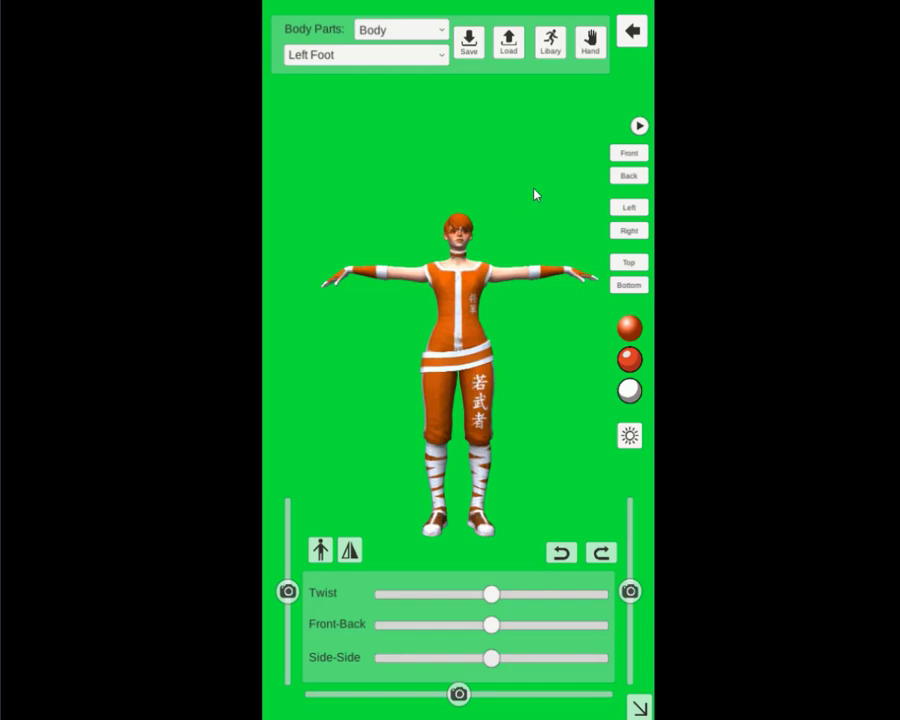
click(632, 30)
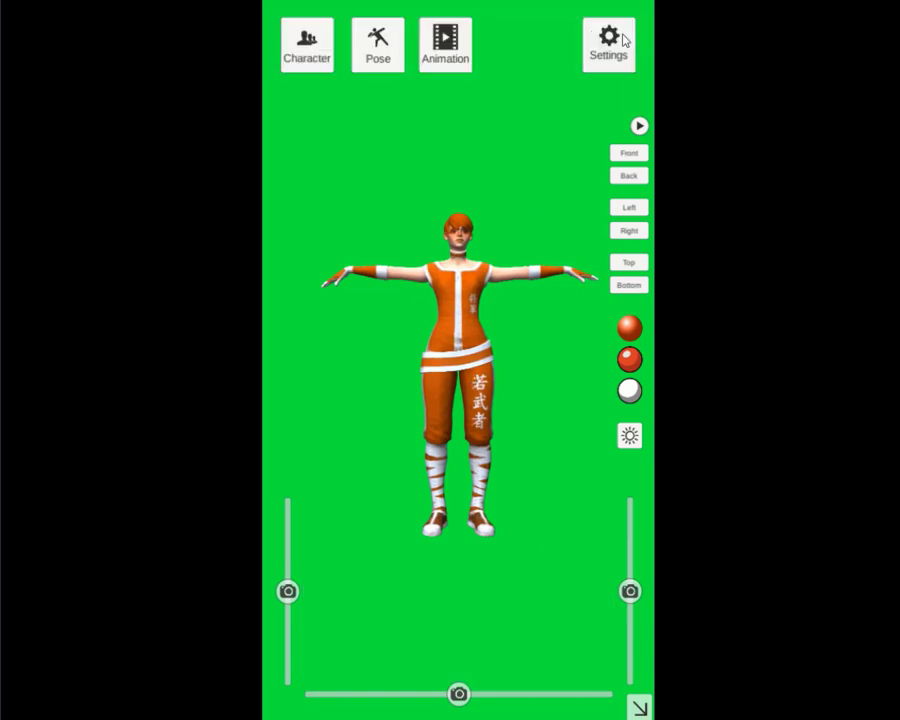
Step: Preview two Punch animations, a Talk animation and two Jump animations
click(443, 55)
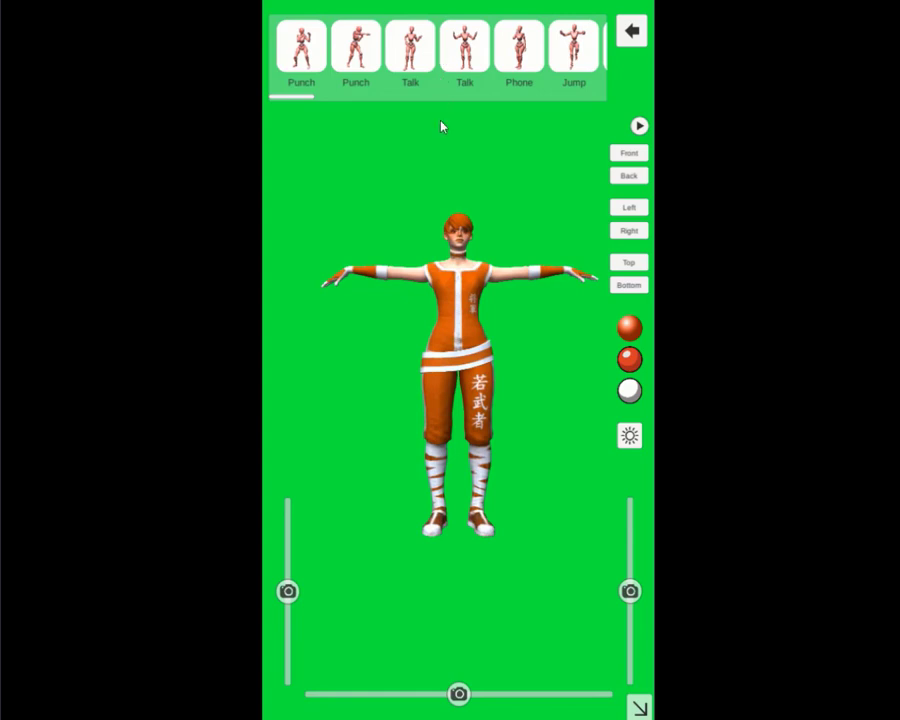
click(301, 45)
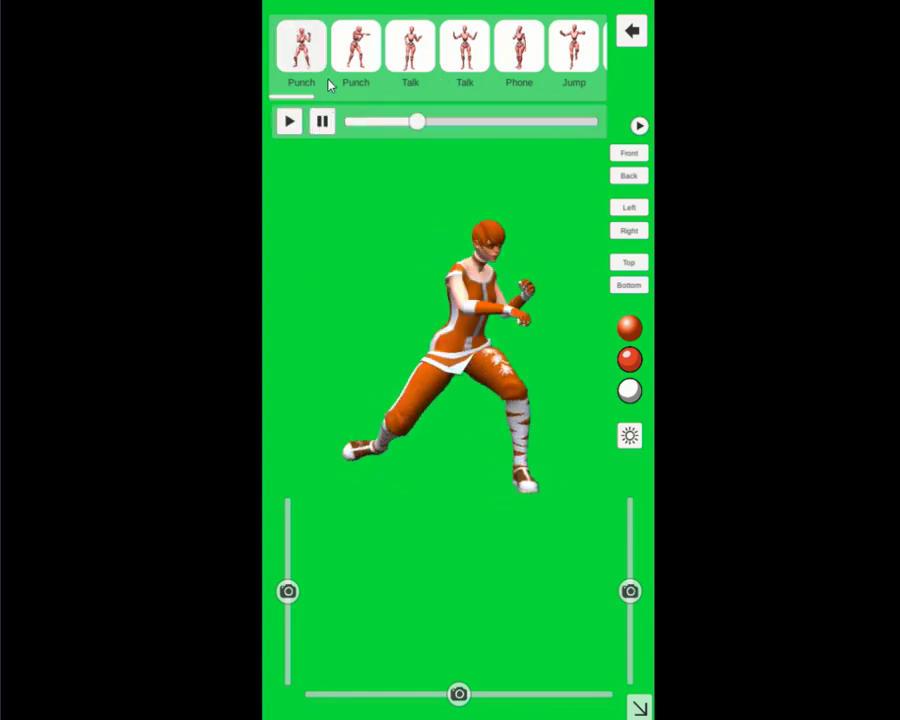
click(368, 62)
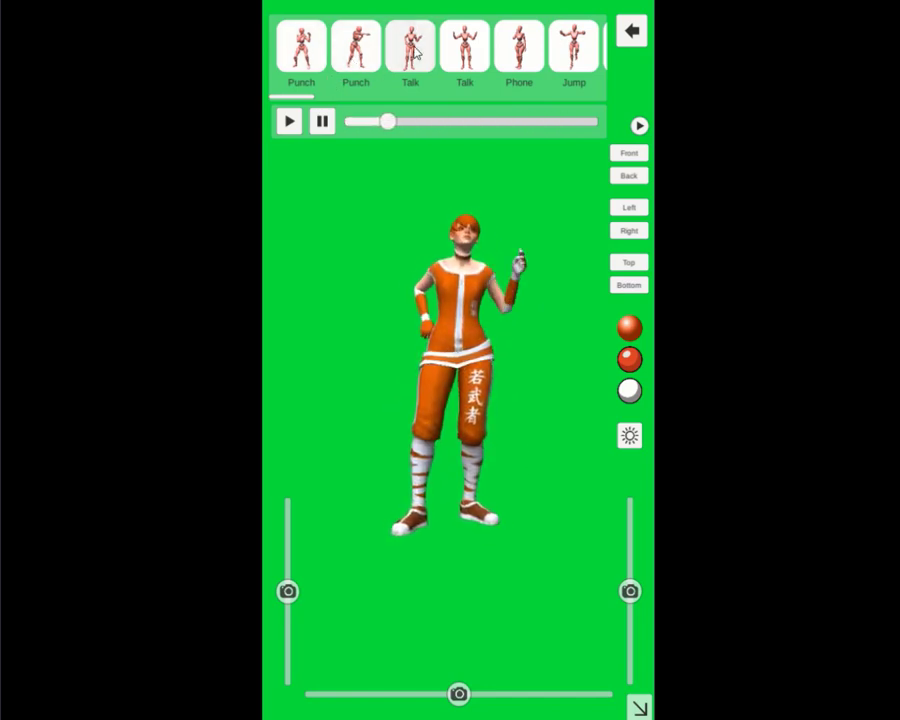
click(465, 78)
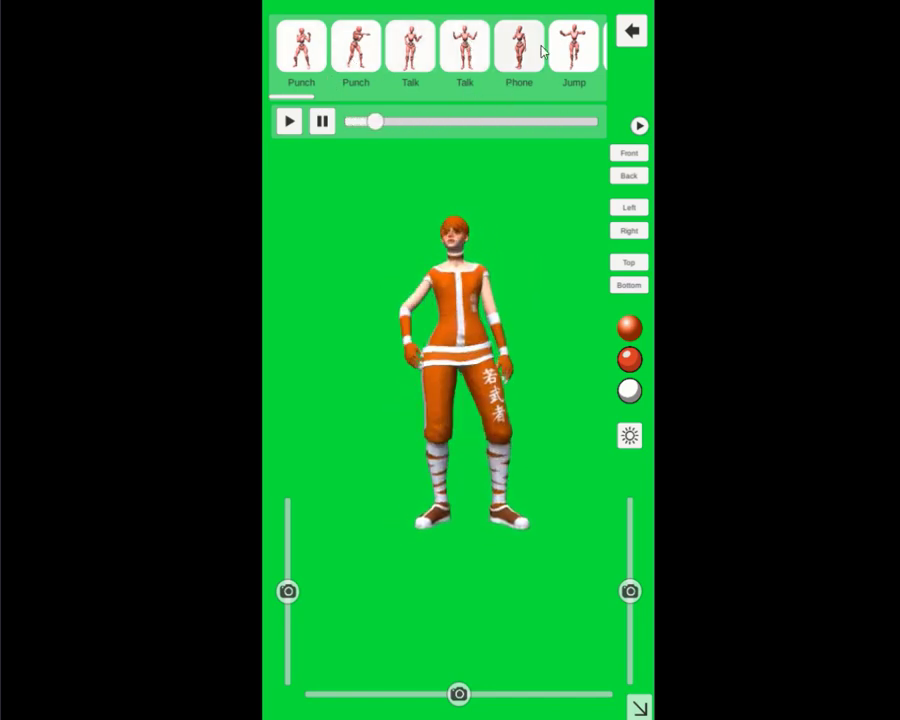
drag(446, 53, 386, 54)
click(450, 60)
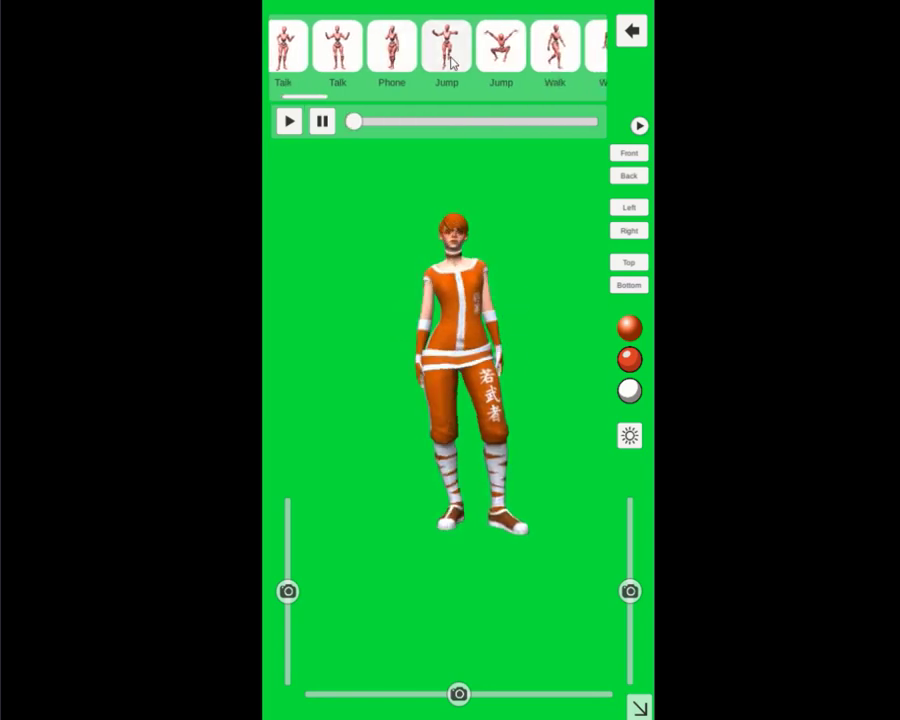
click(505, 52)
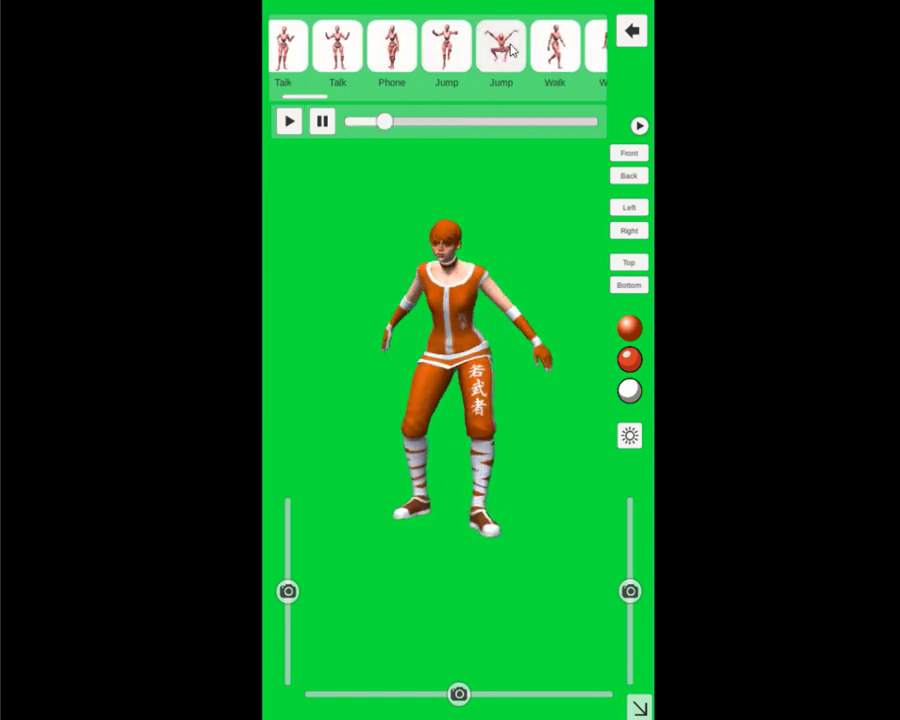
Step: Preview three Walk animations, then scroll on and play a Dance
click(548, 44)
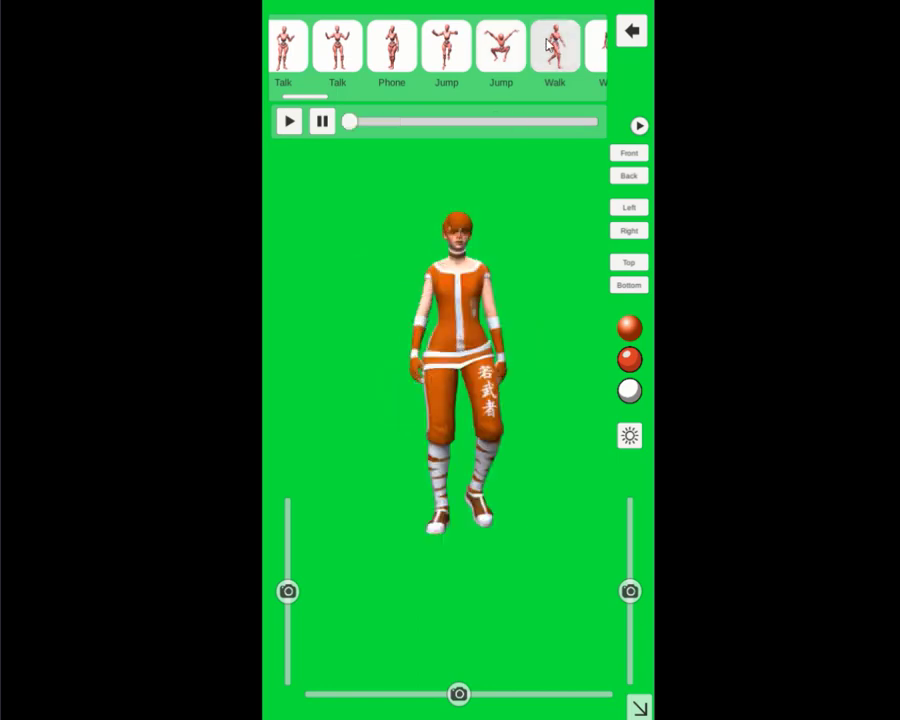
drag(520, 46, 475, 46)
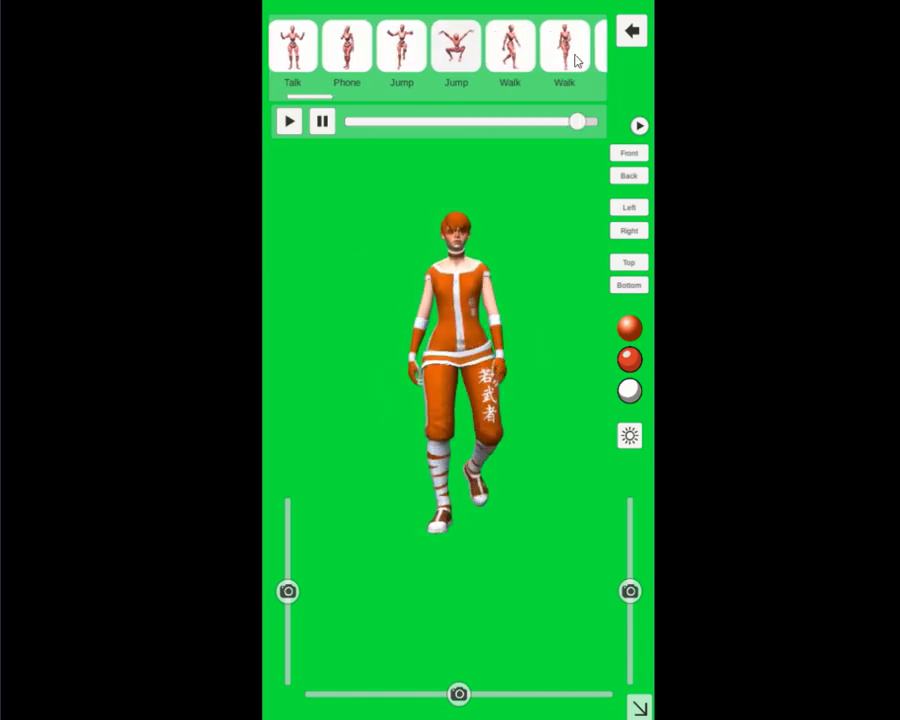
click(575, 60)
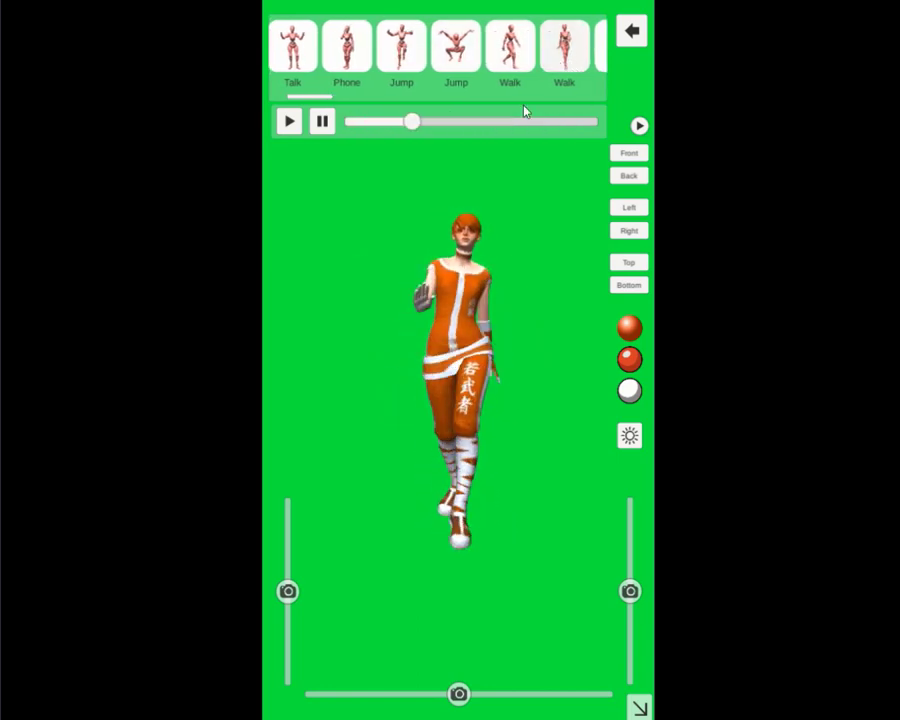
drag(482, 66, 394, 66)
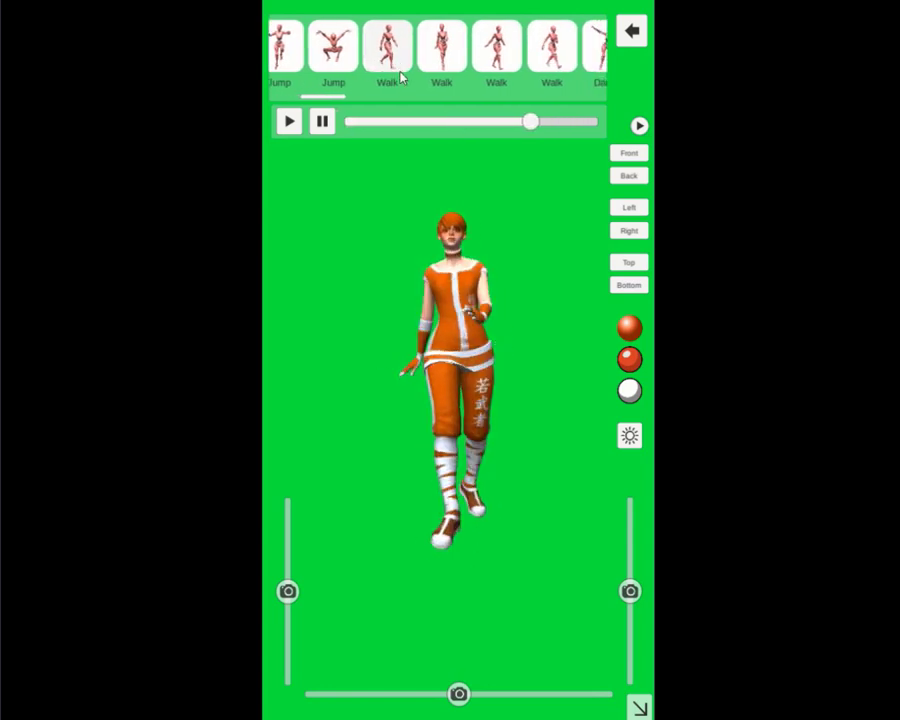
click(488, 62)
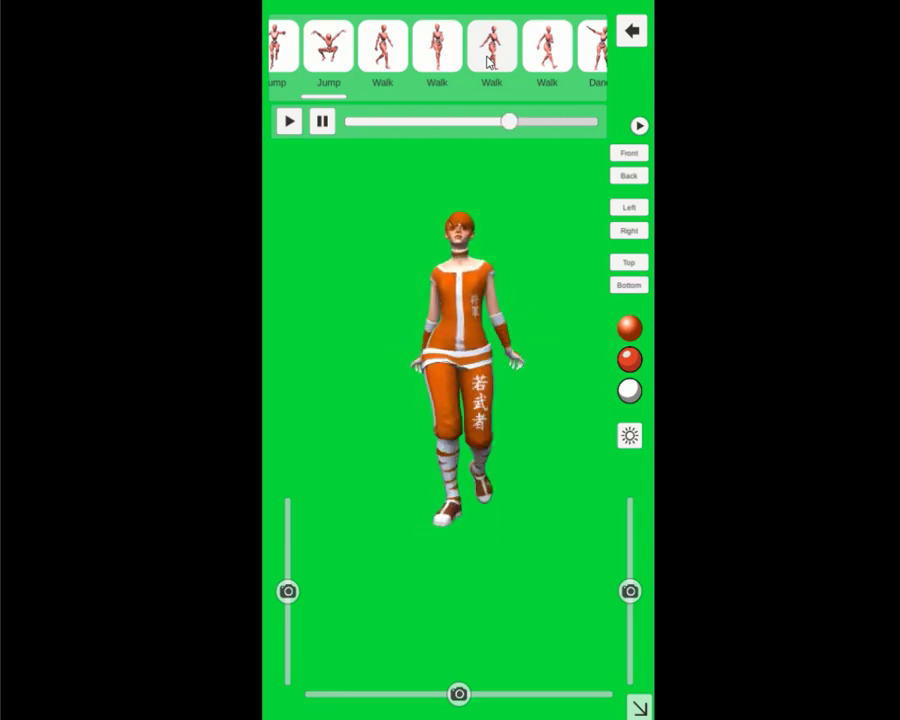
drag(383, 45, 290, 45)
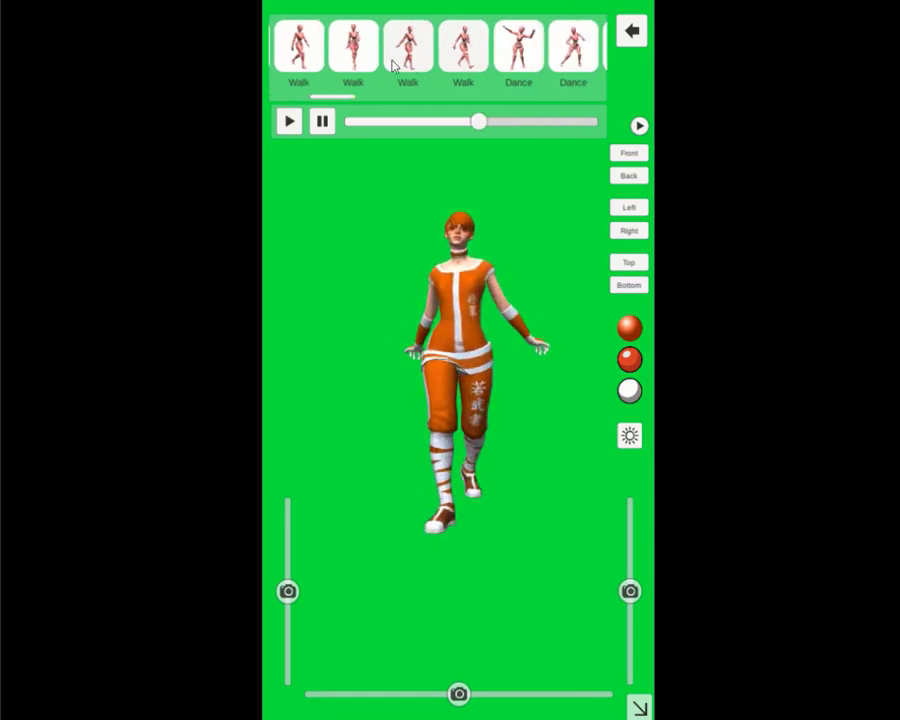
click(502, 58)
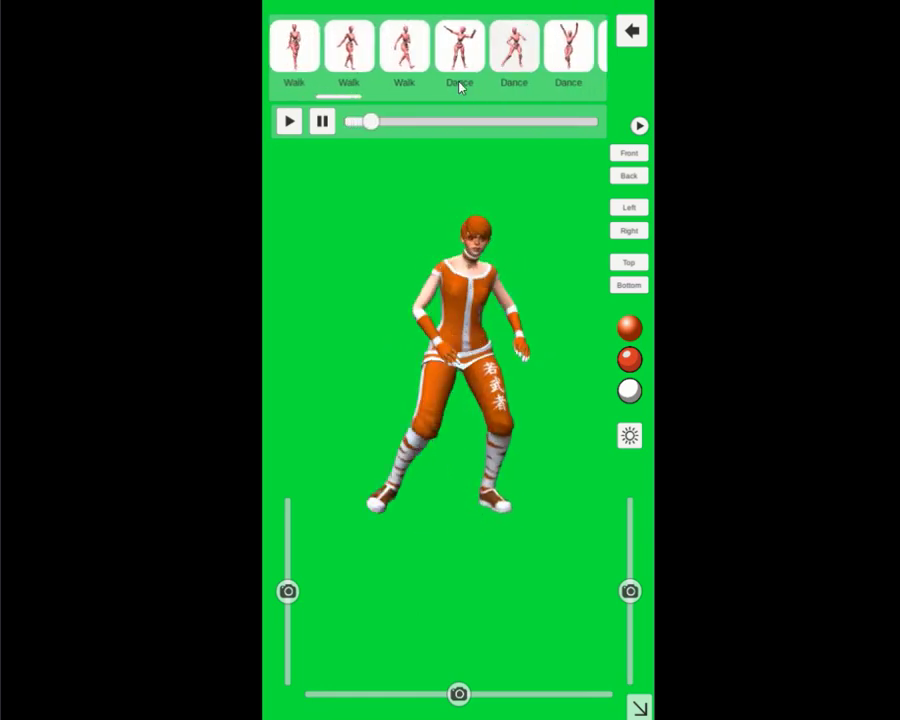
Step: Cycle through four Dance clips, including the arms-raised one, scrolling toward the Kick clips
click(456, 66)
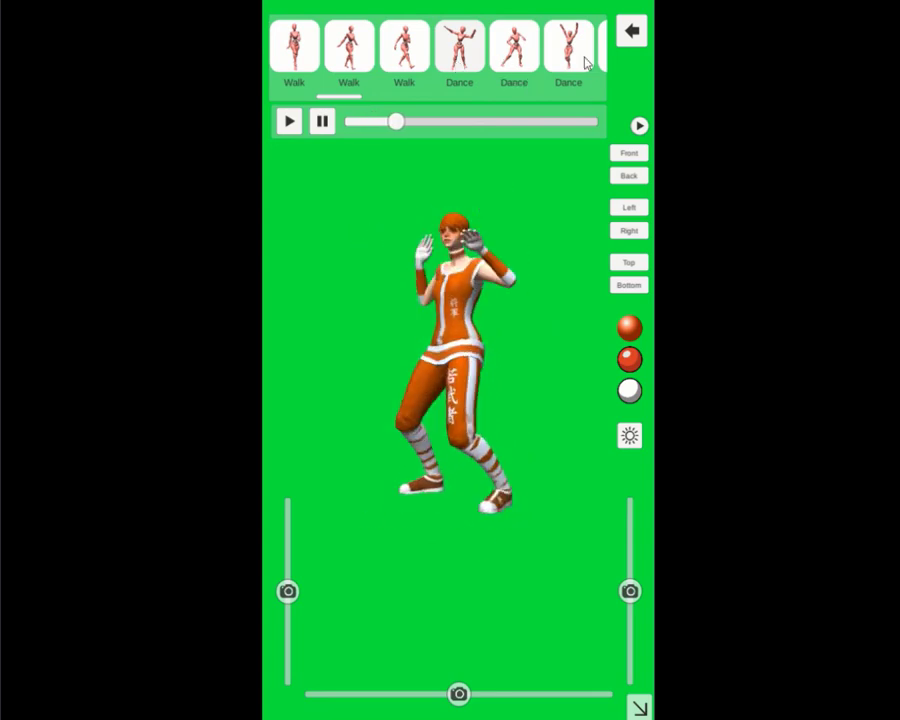
click(556, 58)
drag(462, 63, 378, 60)
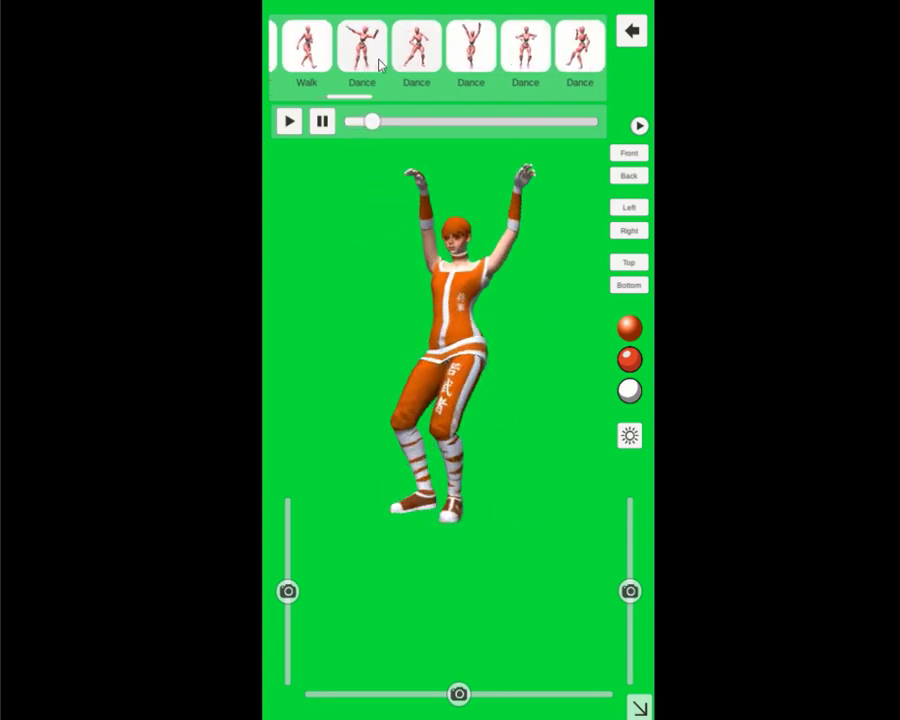
click(485, 62)
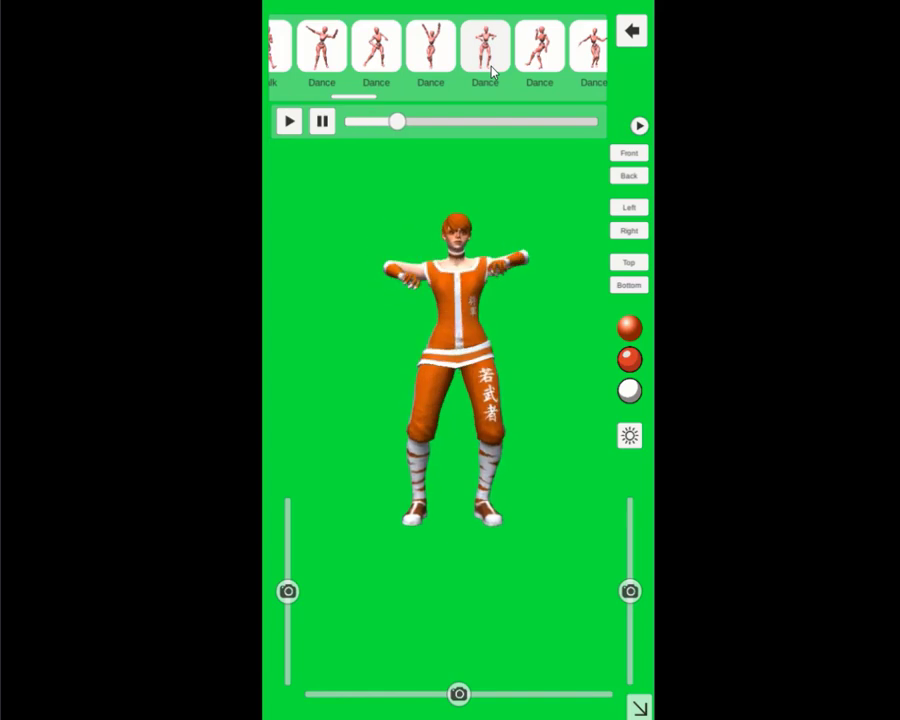
click(540, 60)
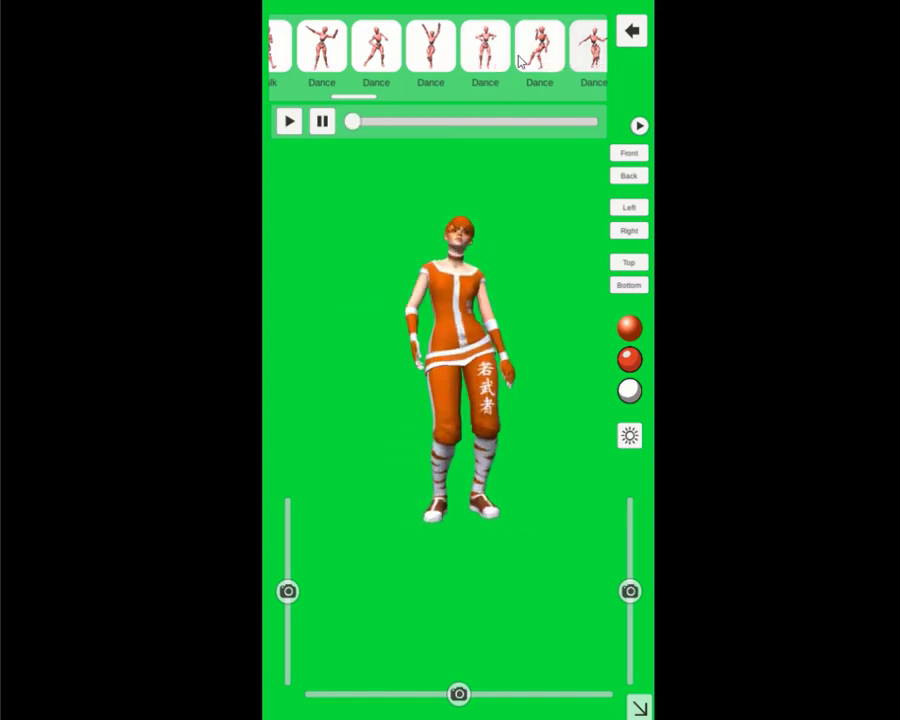
drag(540, 60, 412, 60)
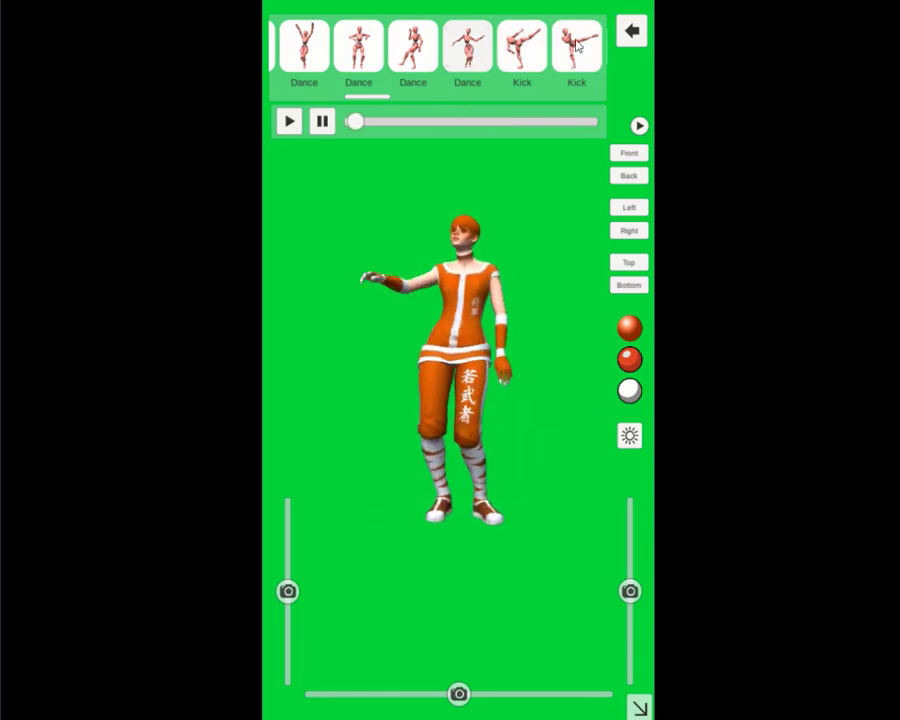
drag(491, 66, 460, 57)
Step: Back out to the main menu and reopen the animation library
click(632, 30)
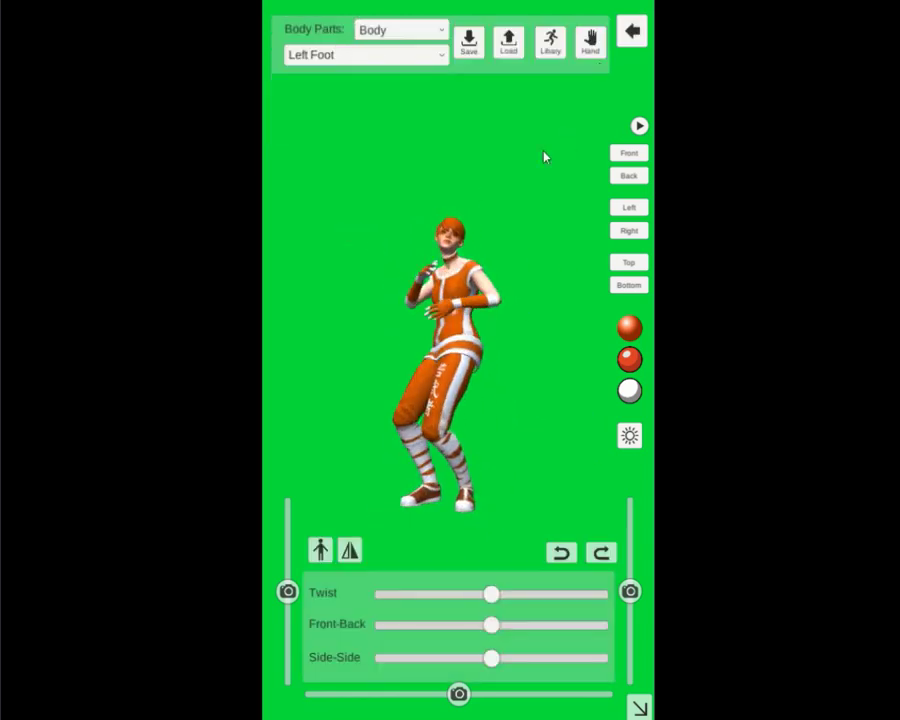
click(632, 34)
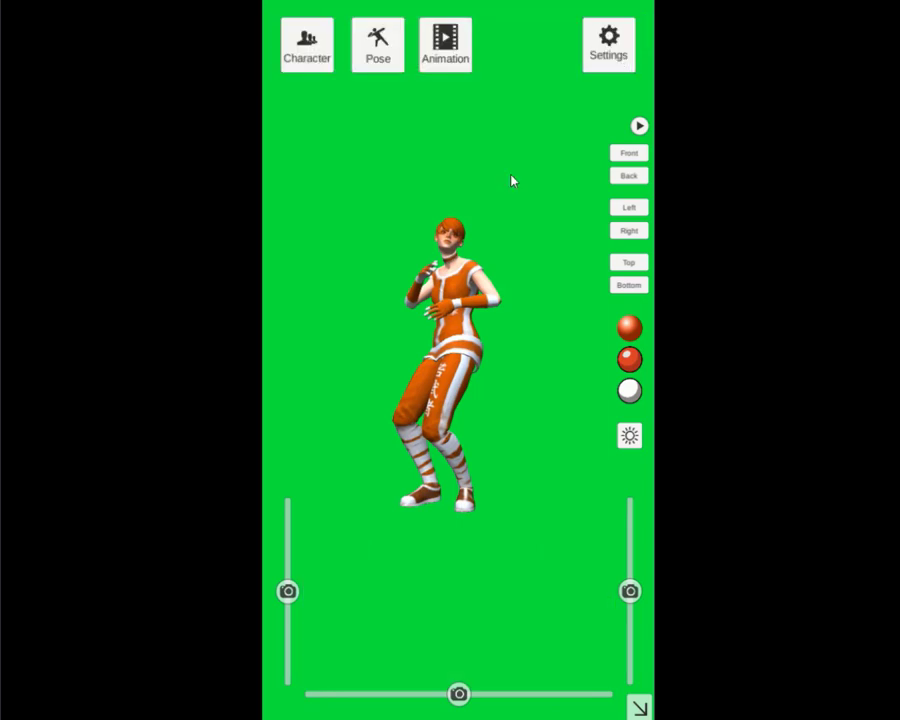
click(445, 40)
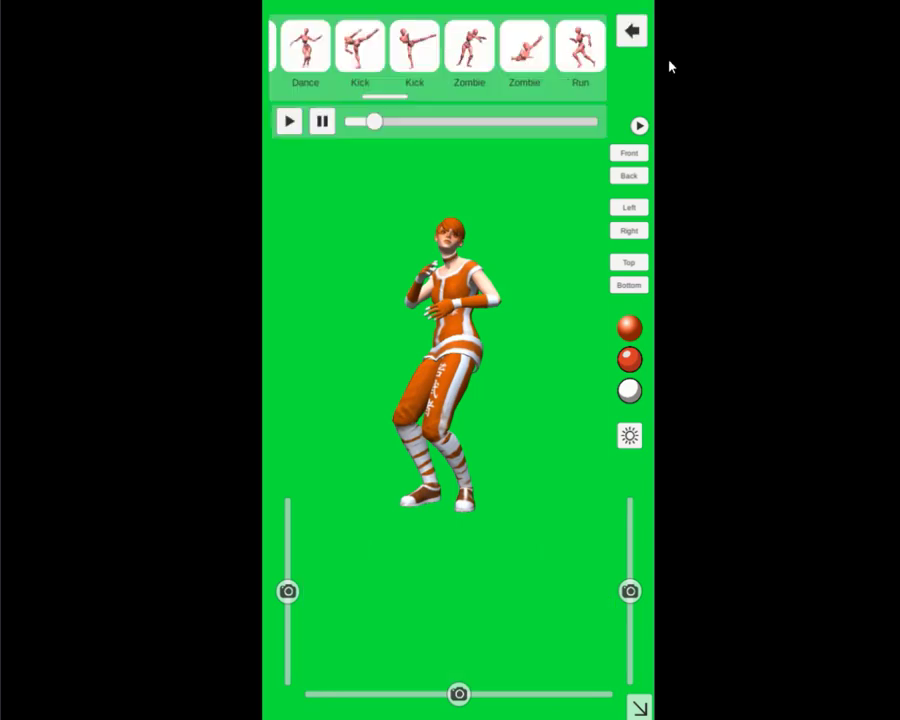
click(634, 32)
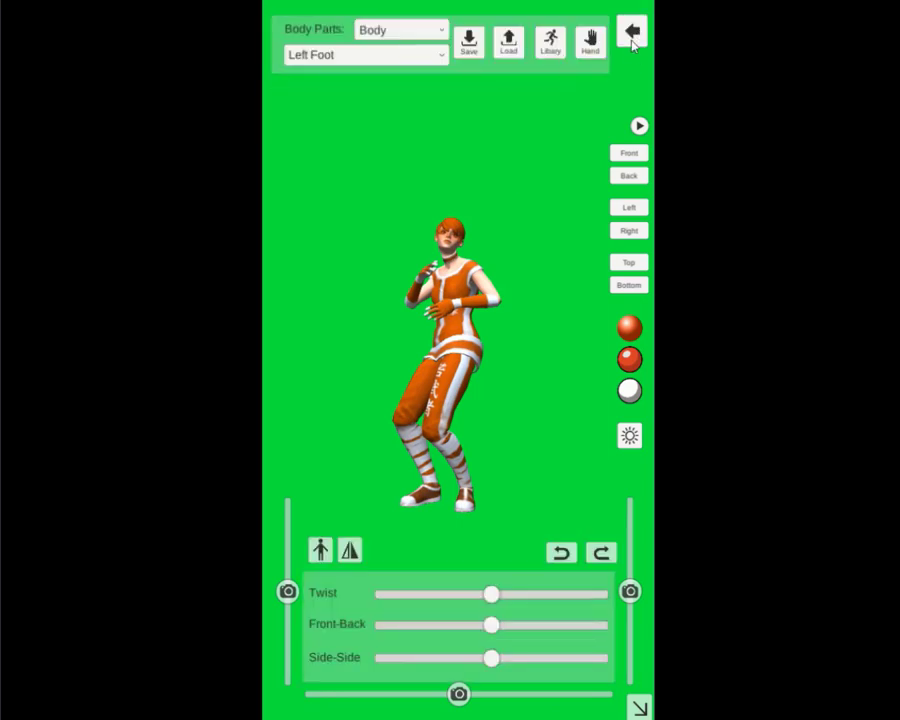
click(632, 36)
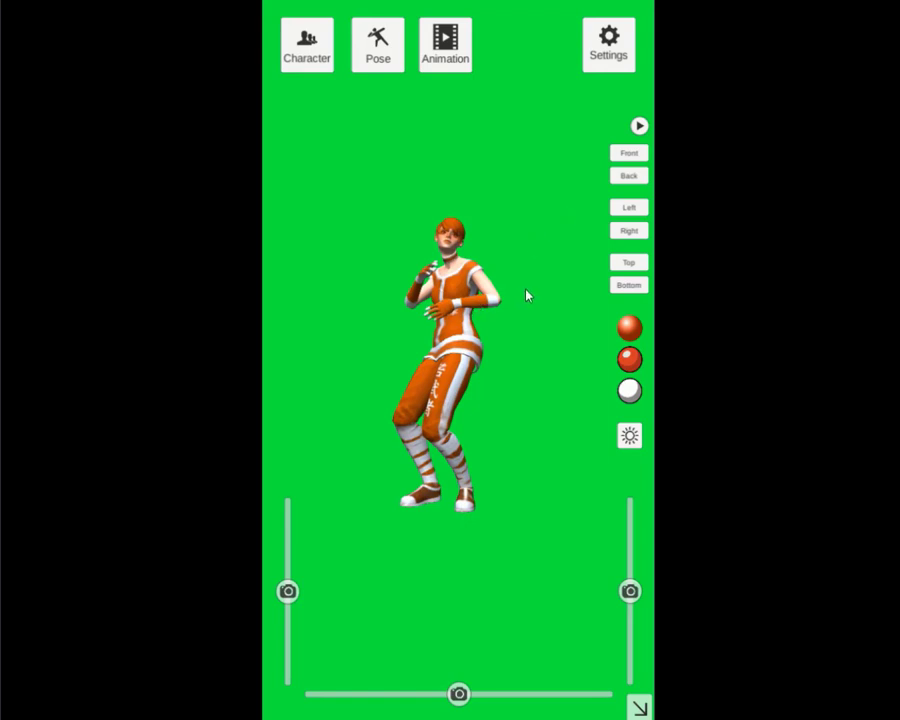
click(462, 52)
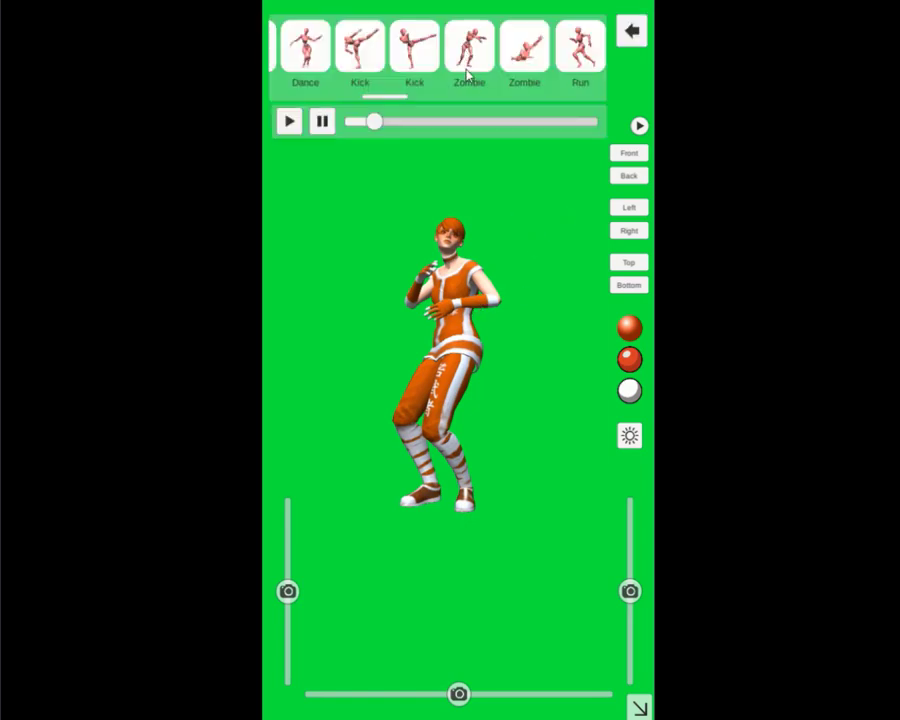
Step: Preview the standing and crawling Zombie clips, then set the Run animation and open the pose editor
click(468, 70)
click(526, 50)
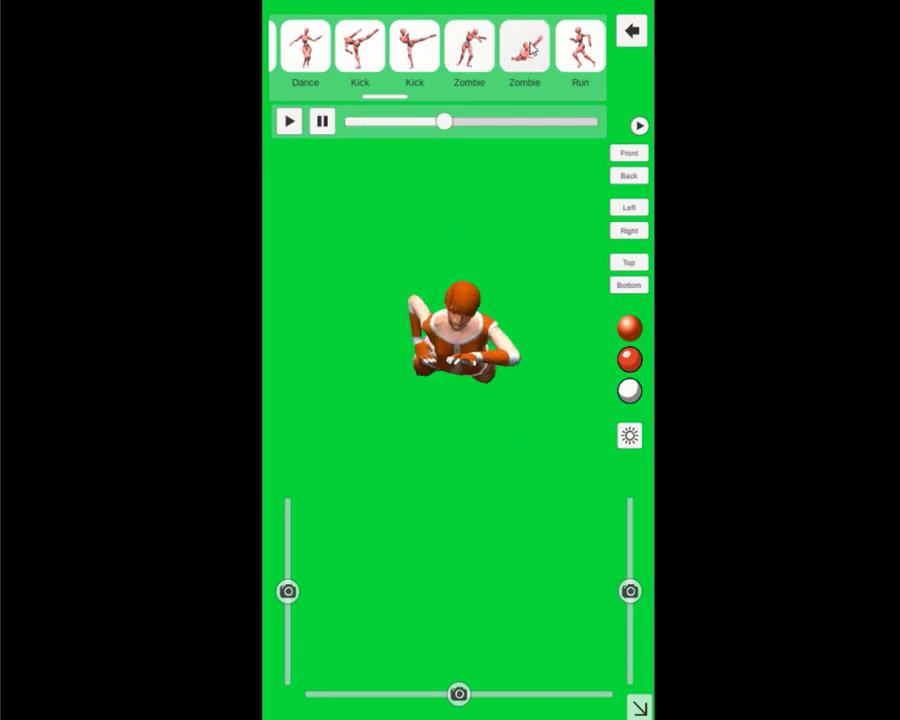
click(567, 58)
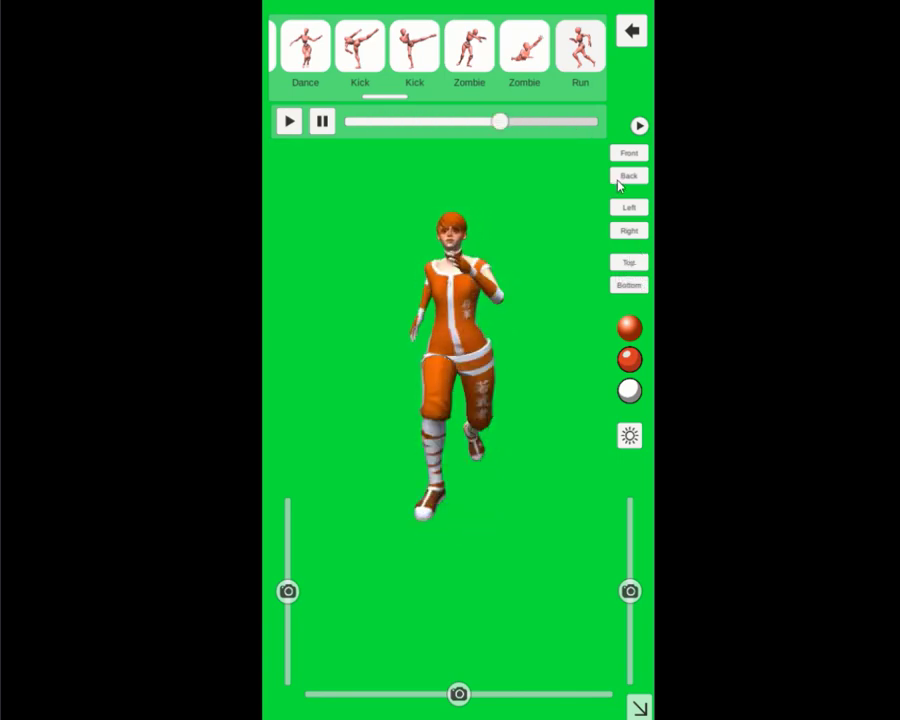
click(633, 32)
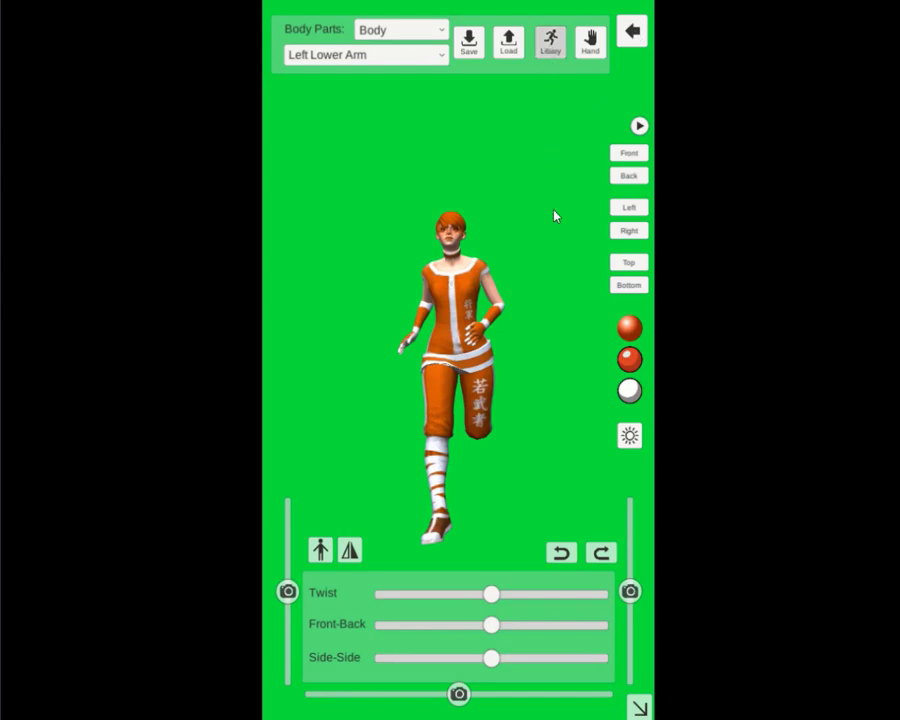
Step: Scroll the pose library and apply the low crouching pose with one arm outstretched
scroll(410, 345, down, 2)
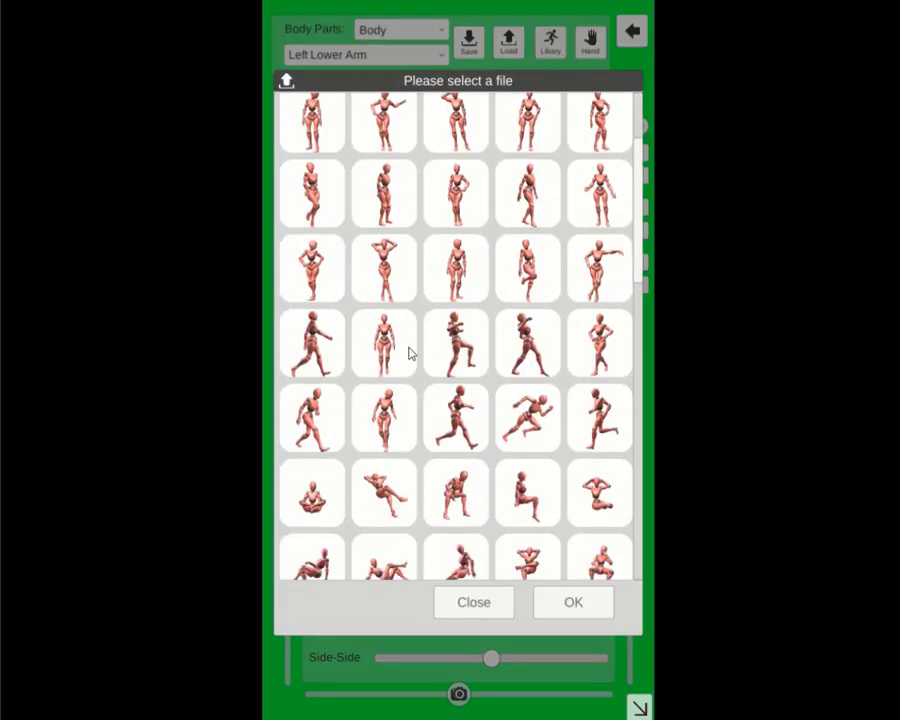
scroll(410, 354, down, 3)
scroll(410, 354, down, 1)
scroll(410, 354, down, 4)
scroll(410, 354, down, 2)
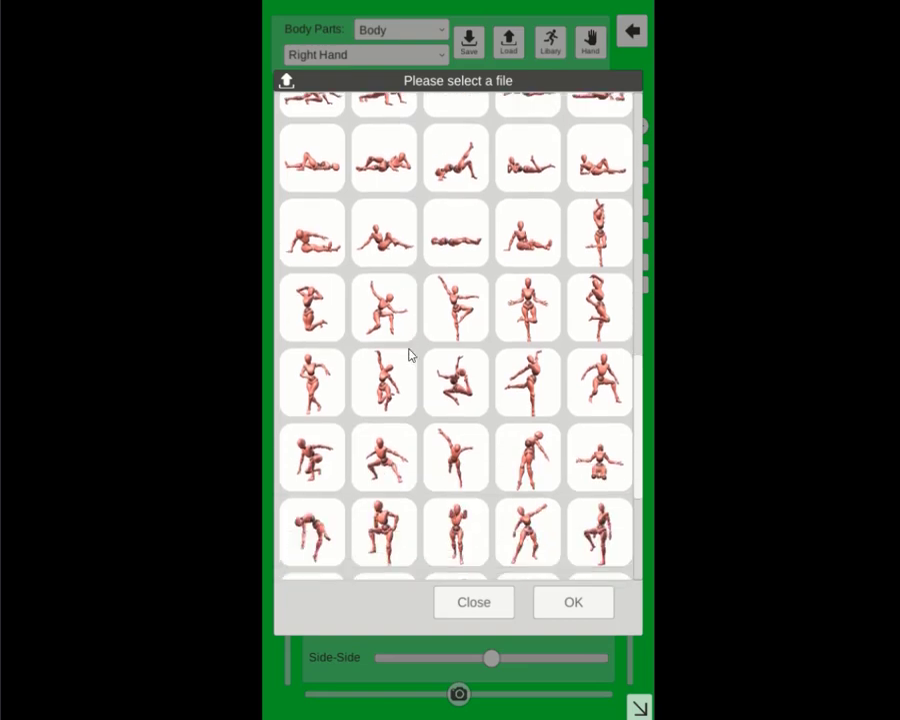
scroll(410, 354, down, 1)
scroll(410, 354, down, 3)
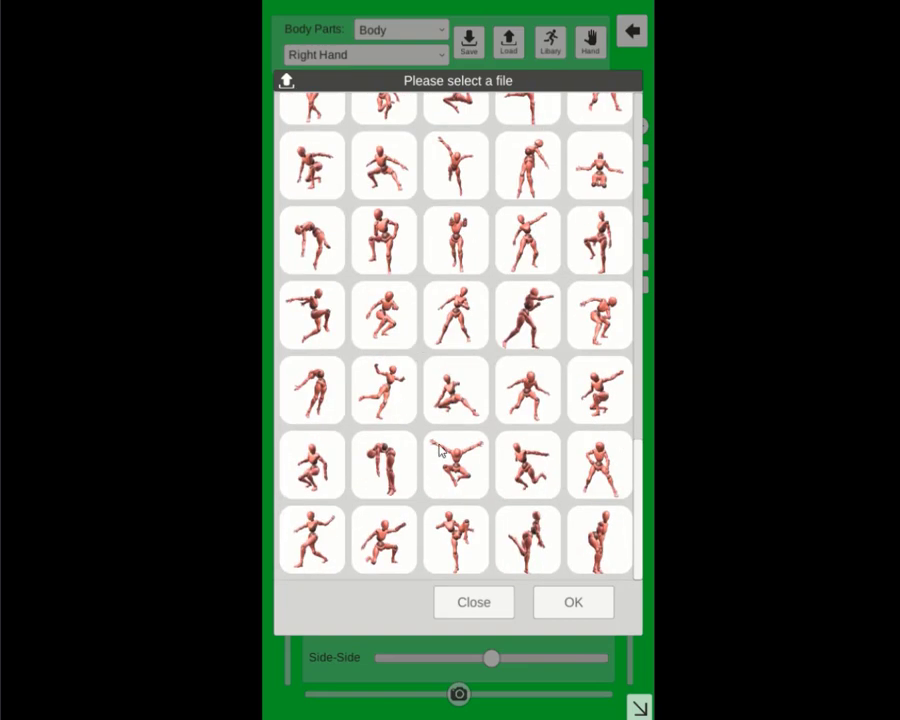
click(601, 402)
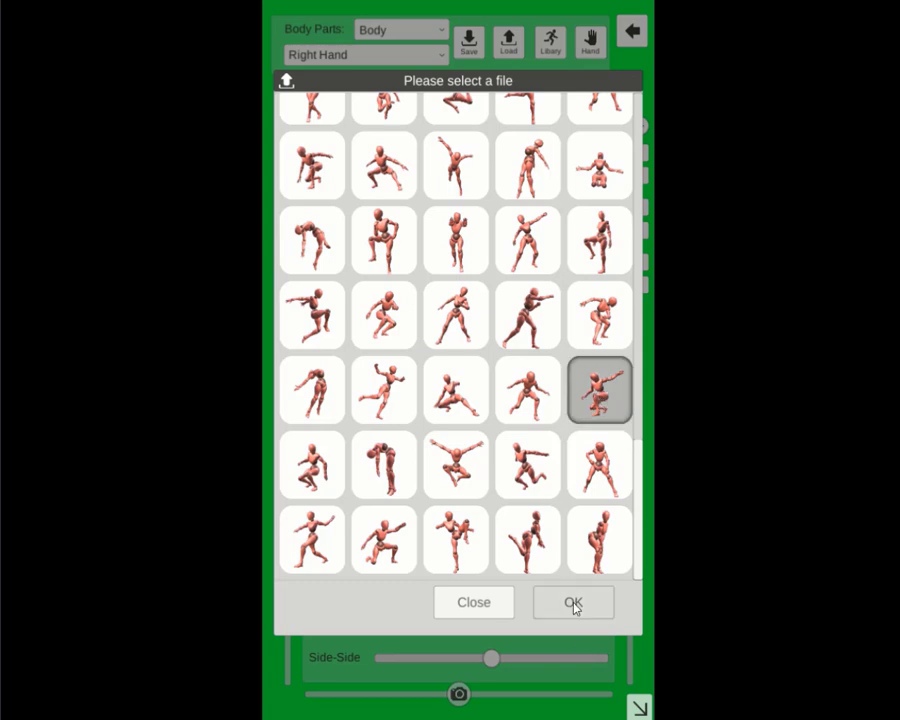
click(573, 603)
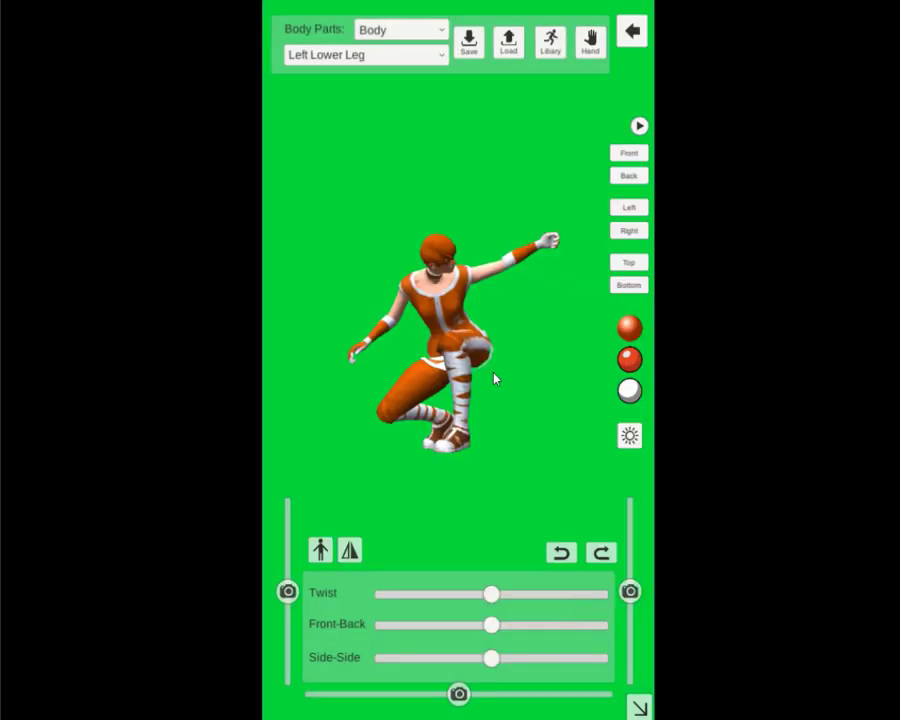
Step: Twist the right hand in two passes and turn the head to face forward
click(379, 60)
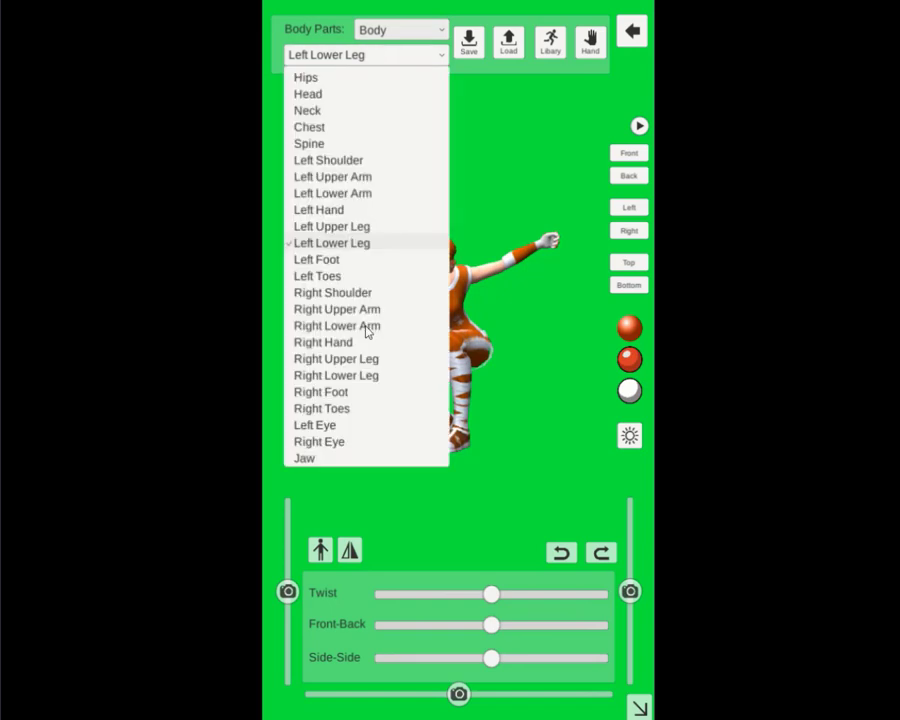
click(342, 346)
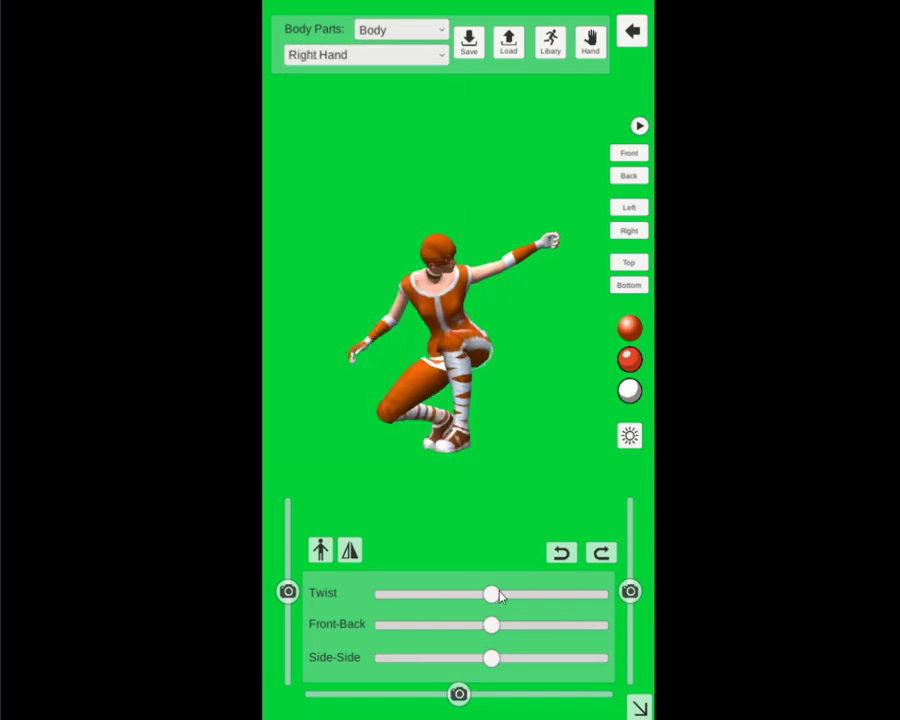
drag(548, 596, 404, 598)
drag(557, 603, 556, 598)
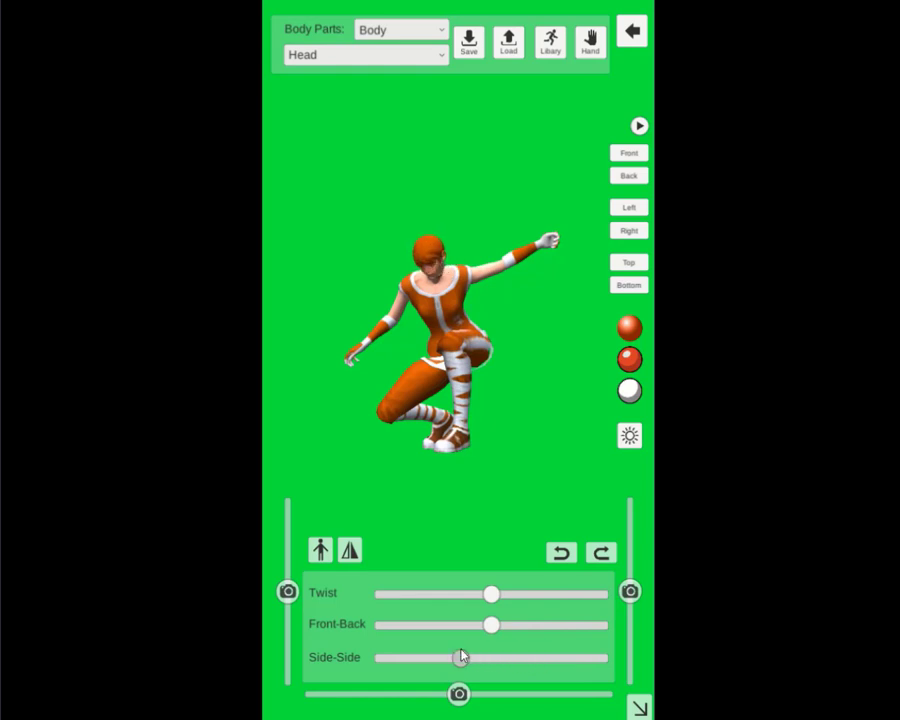
drag(462, 656, 462, 656)
click(510, 45)
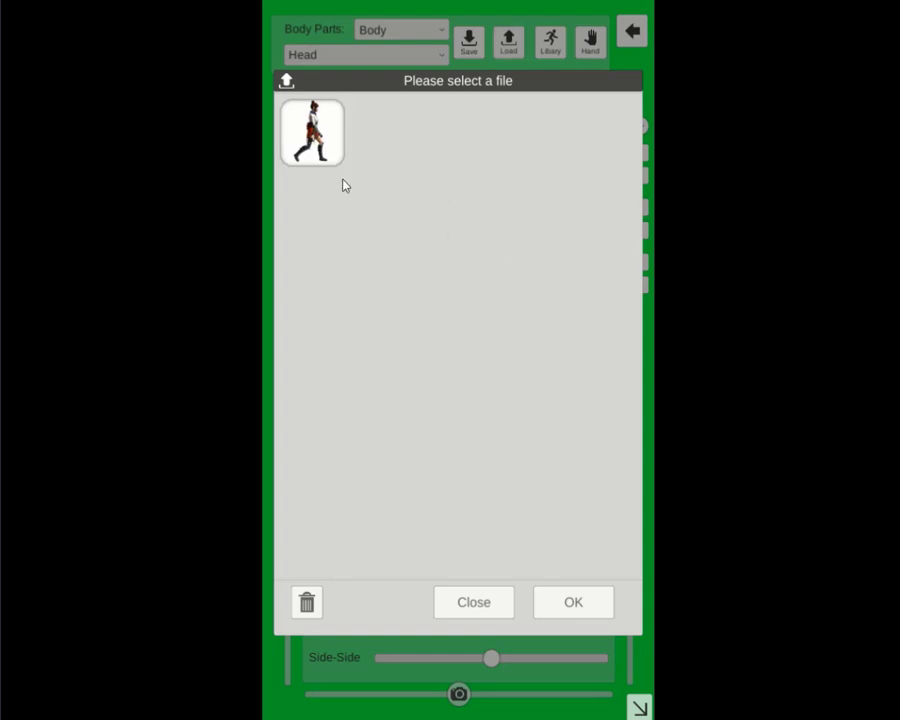
Step: Load the saved walking pose onto the woman and view her from behind
click(563, 598)
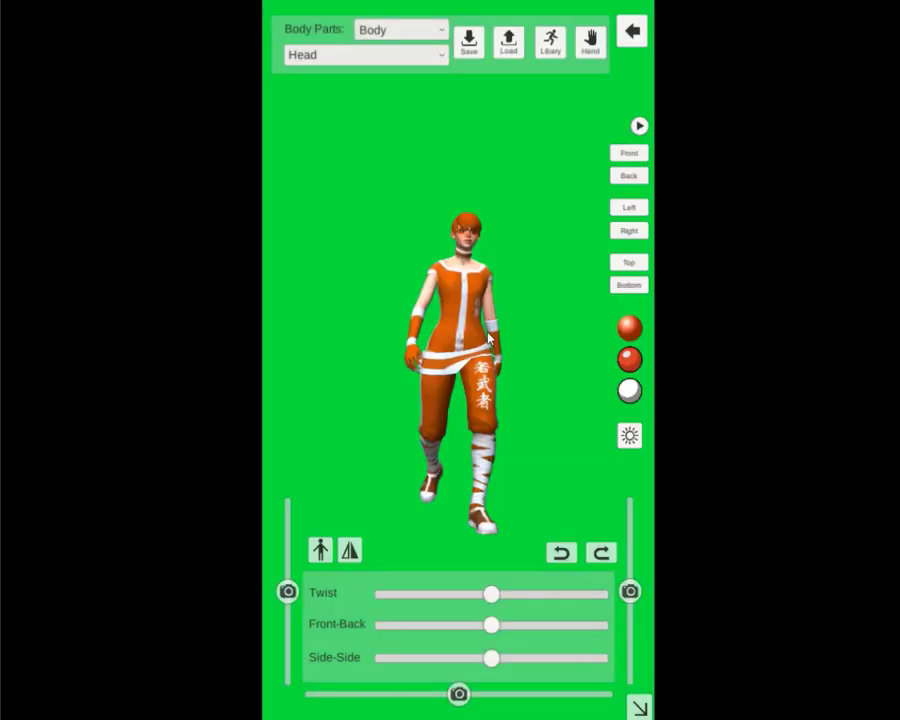
click(415, 271)
click(631, 176)
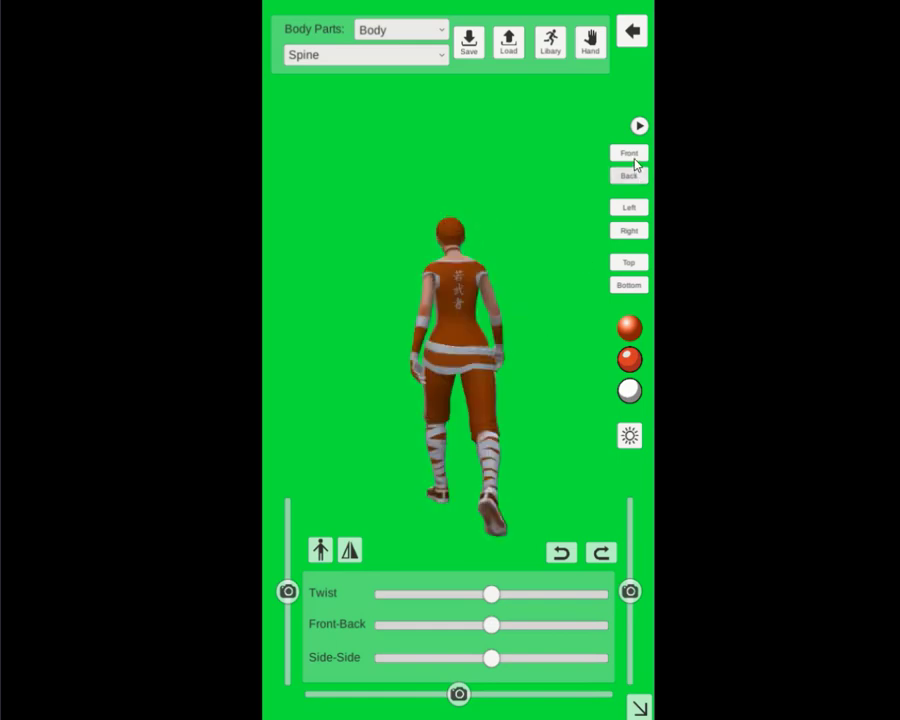
Step: Return to the animation library, play a Run animation, and scroll to the Fly clips
click(644, 38)
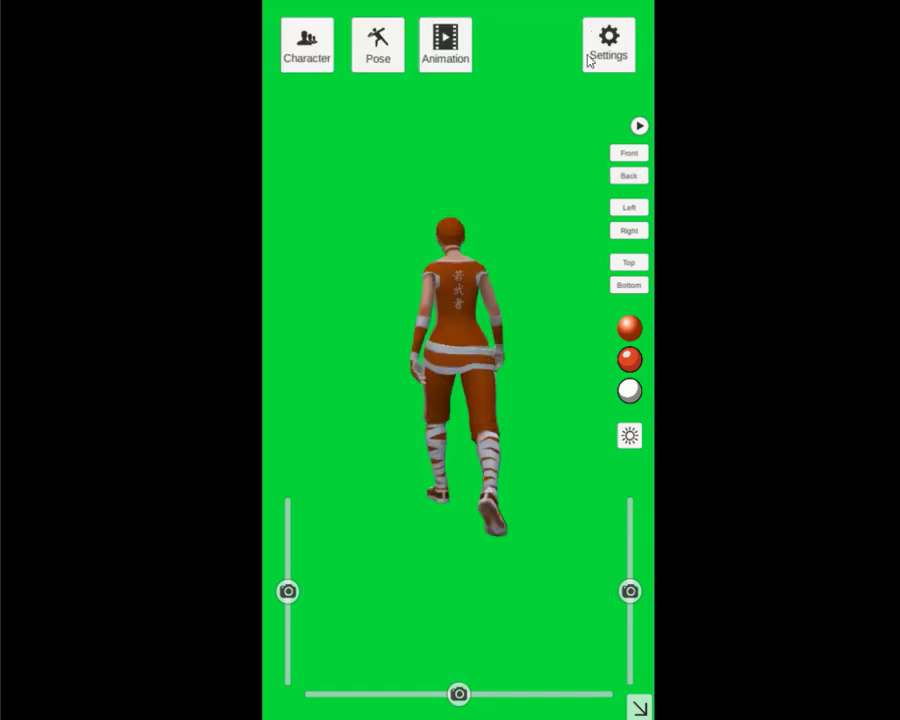
click(451, 46)
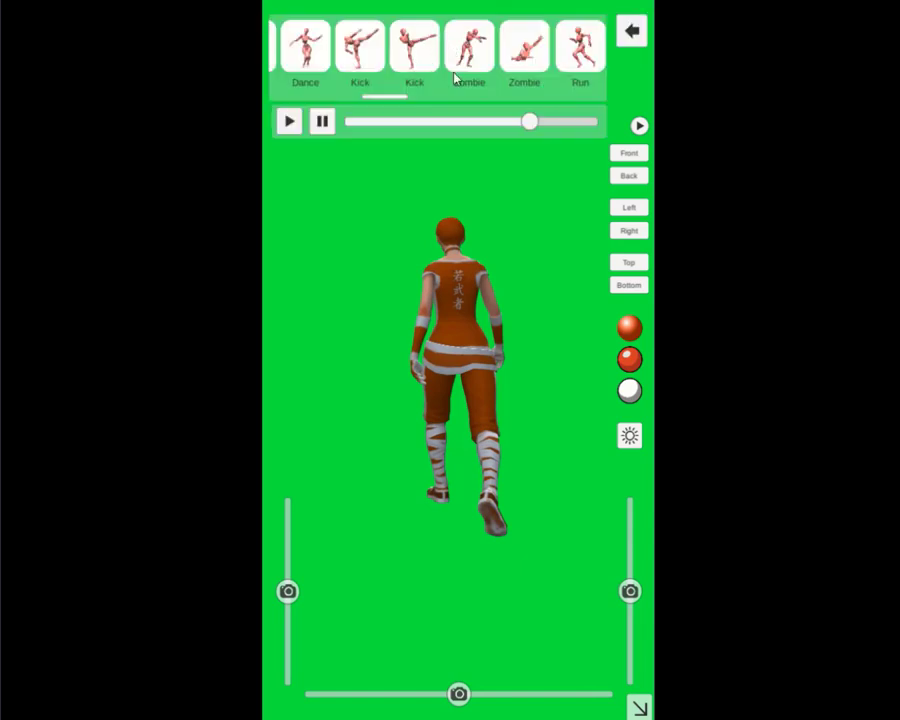
click(573, 57)
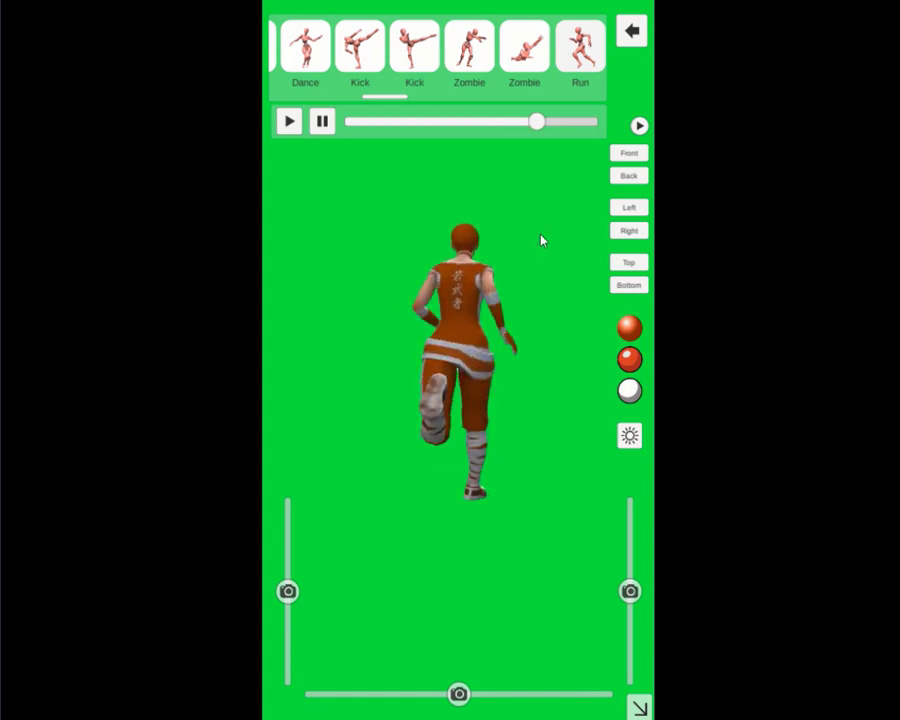
drag(568, 43, 403, 45)
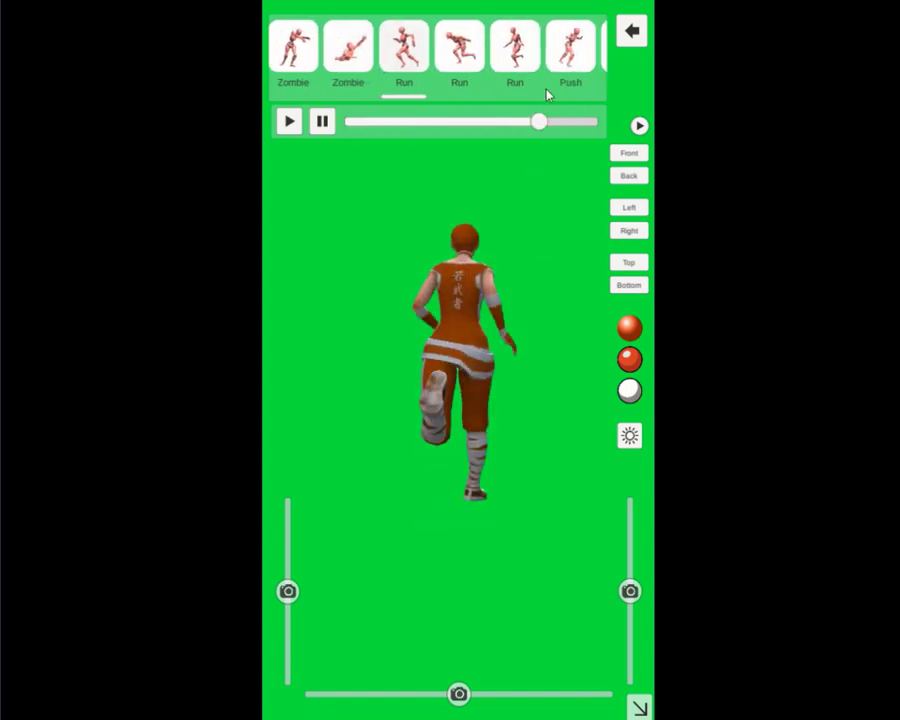
drag(546, 88, 378, 57)
drag(516, 74, 395, 63)
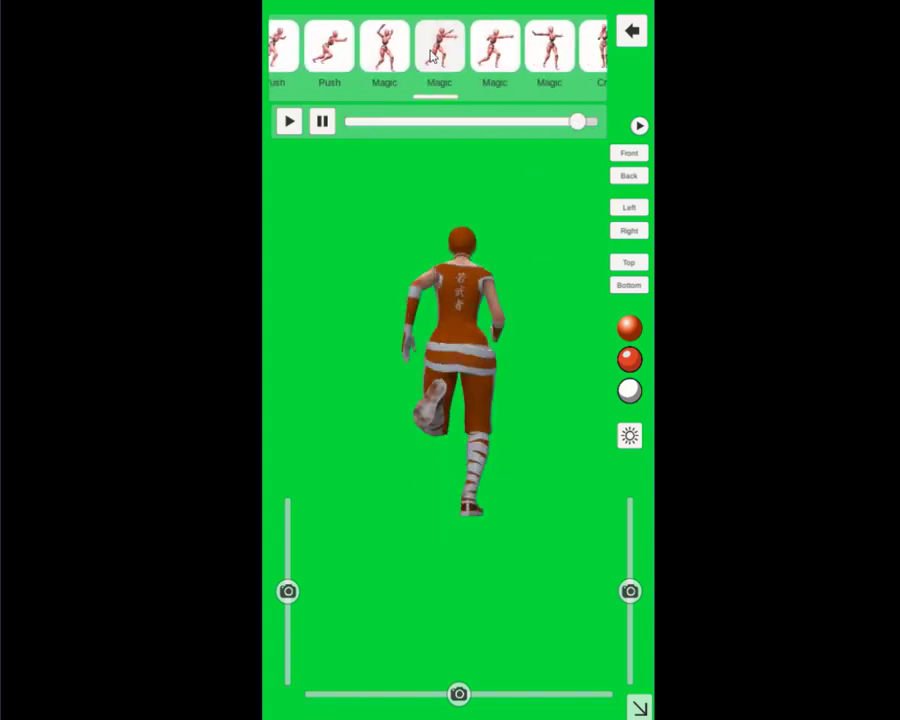
drag(540, 60, 318, 84)
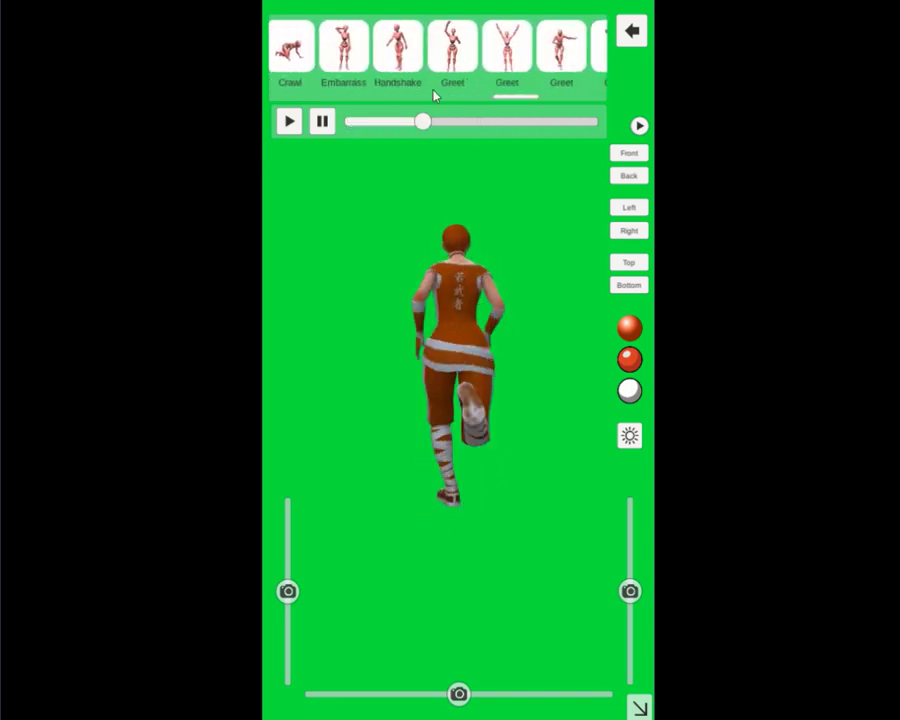
drag(567, 52, 383, 76)
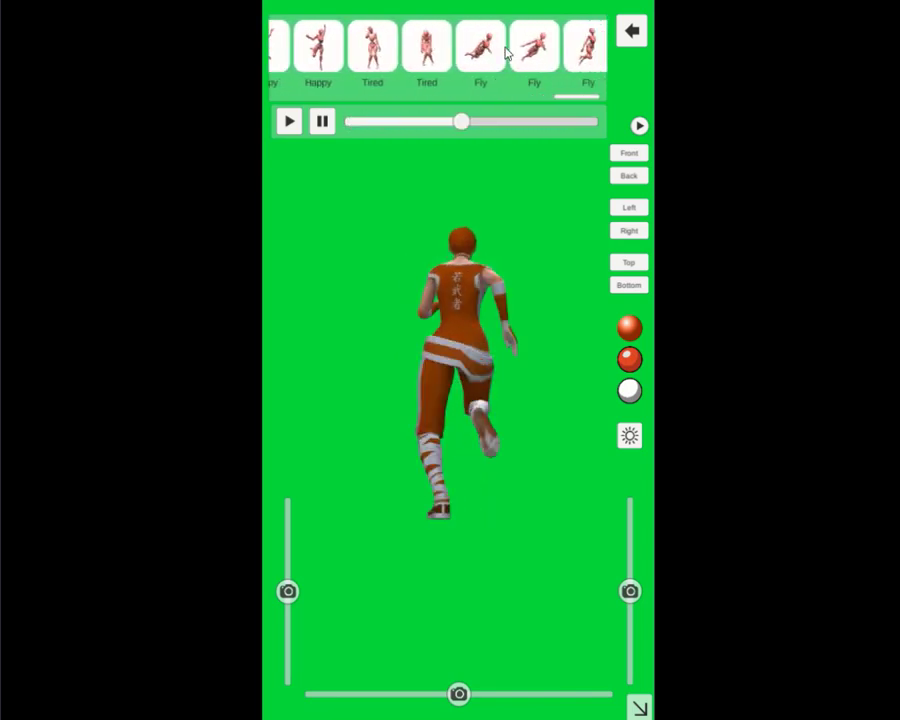
Step: Alternate between several Fly animations and the two Tired animations
click(507, 53)
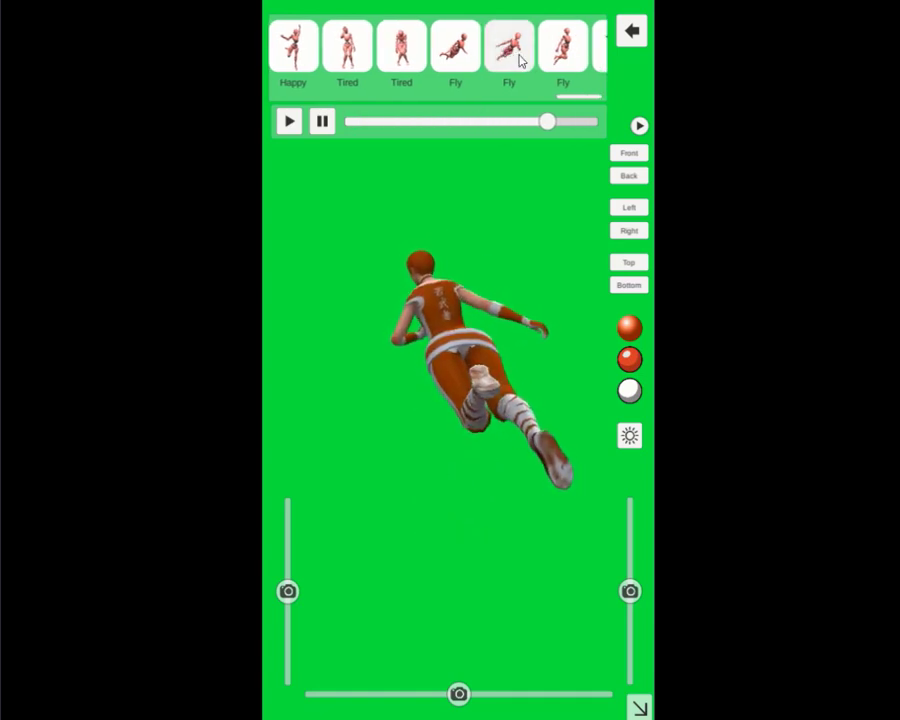
click(560, 46)
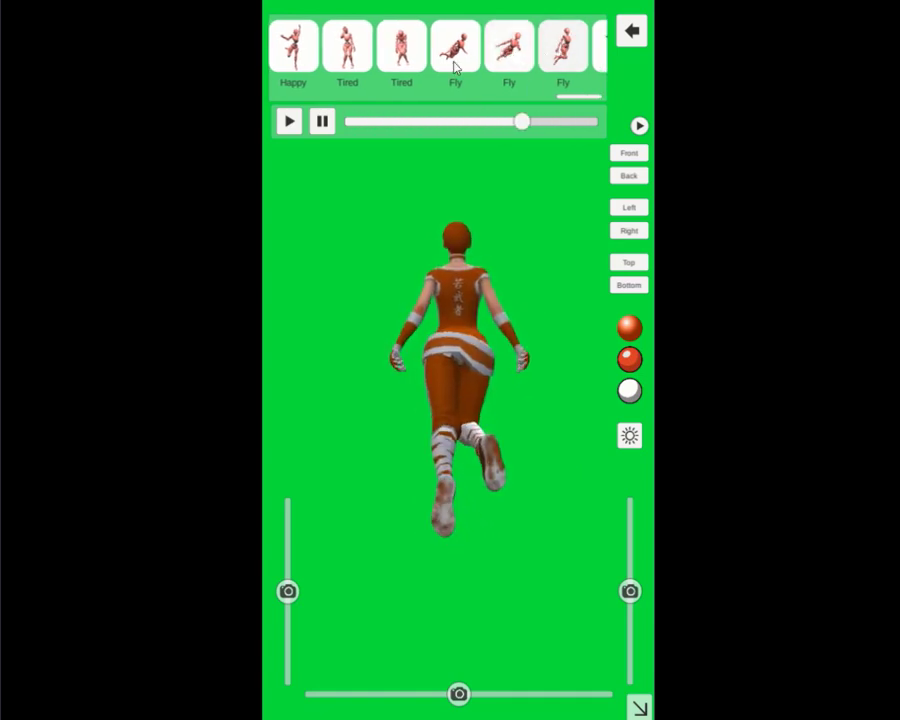
click(400, 55)
click(347, 57)
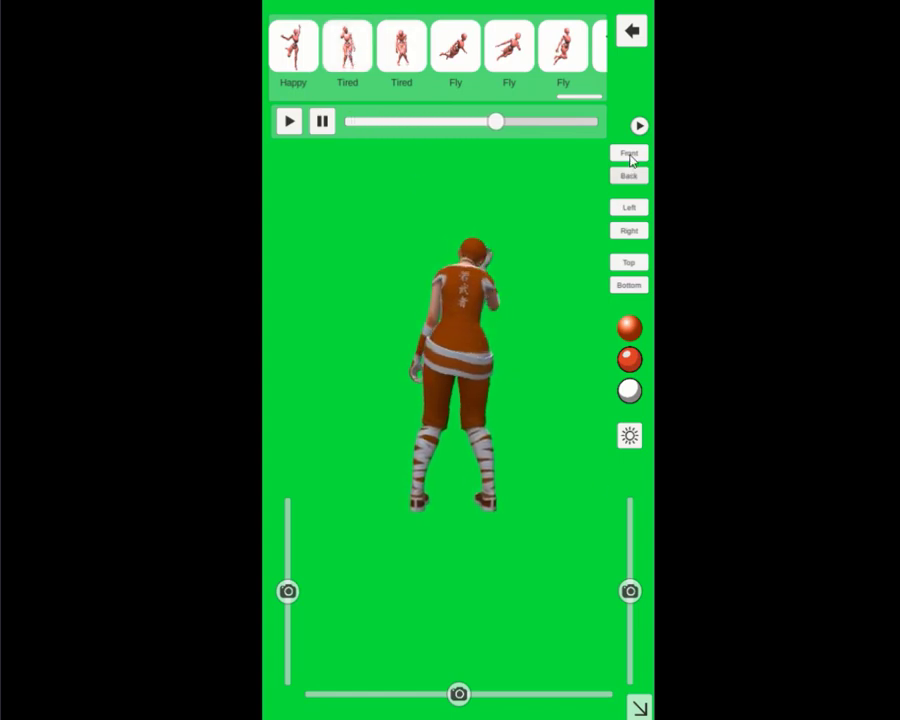
click(518, 66)
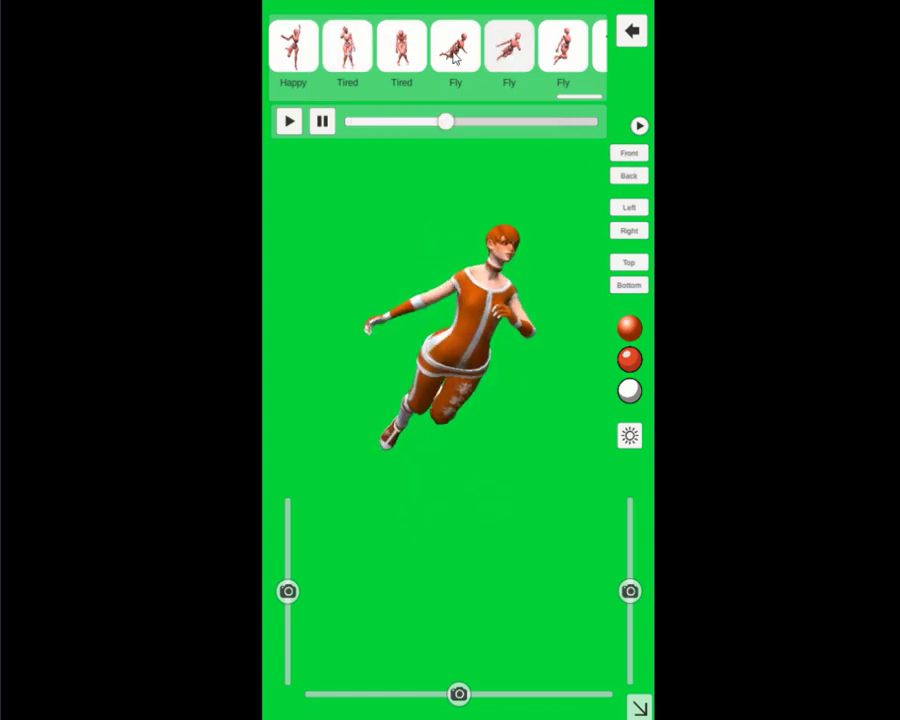
click(452, 54)
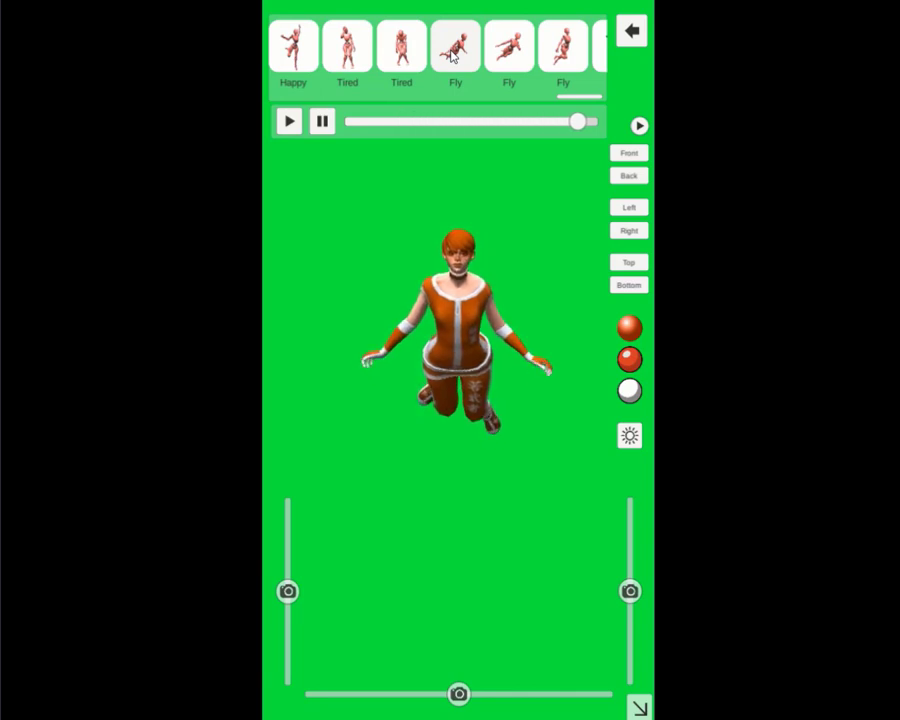
click(424, 57)
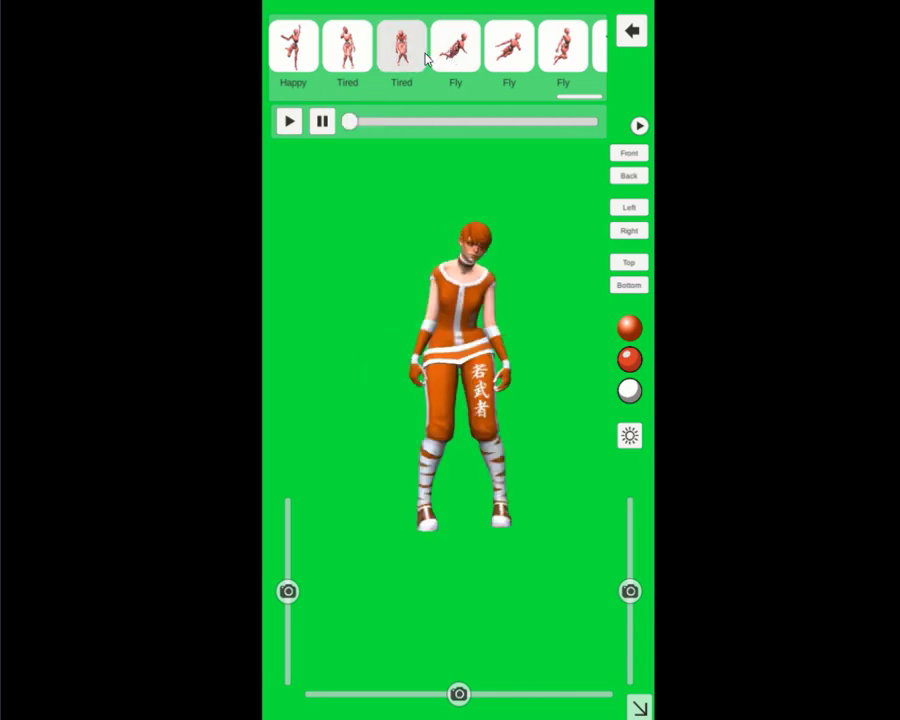
click(368, 64)
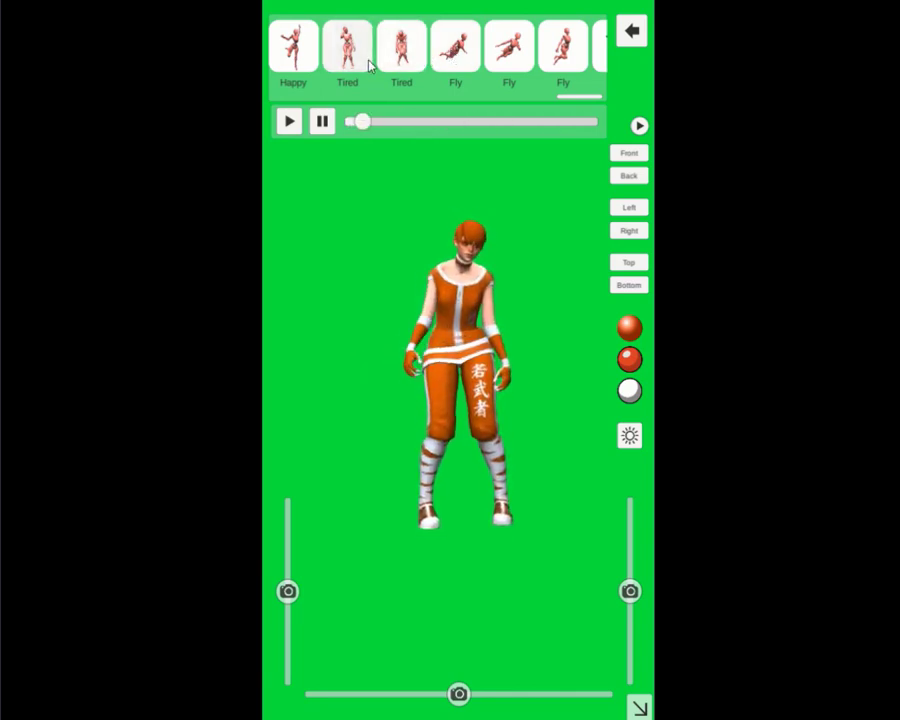
Step: Play the Happy dance, then settle on the fourth Fly animation after trying the fifth
click(310, 63)
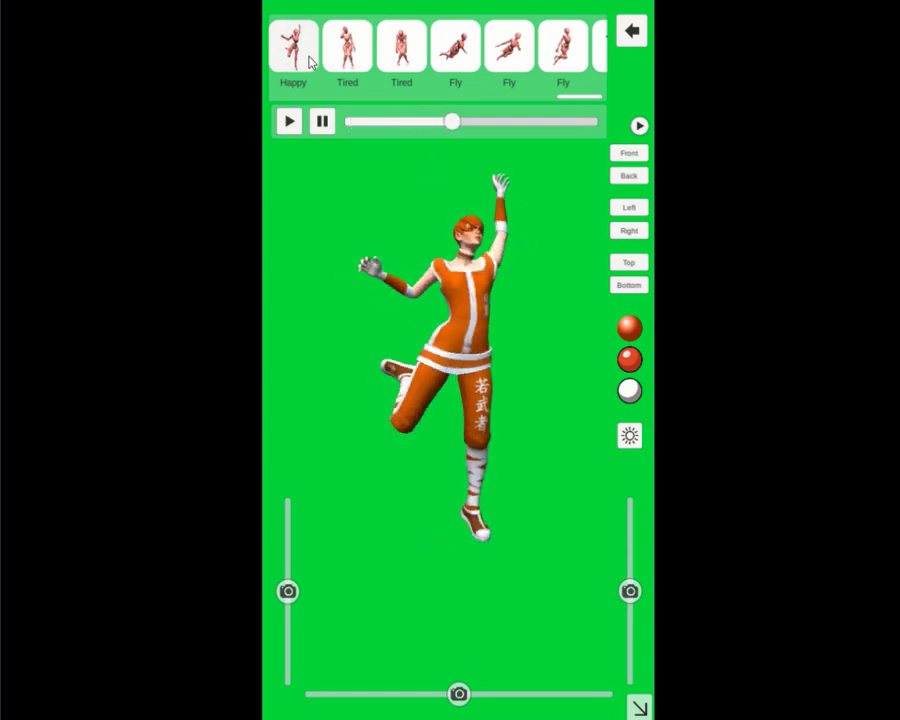
click(567, 57)
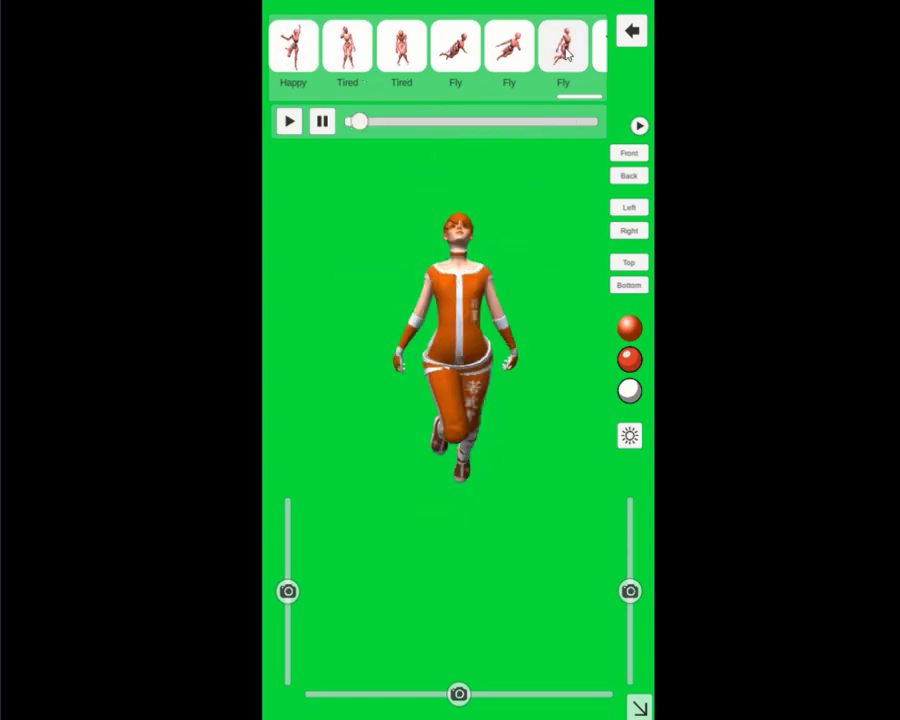
click(573, 47)
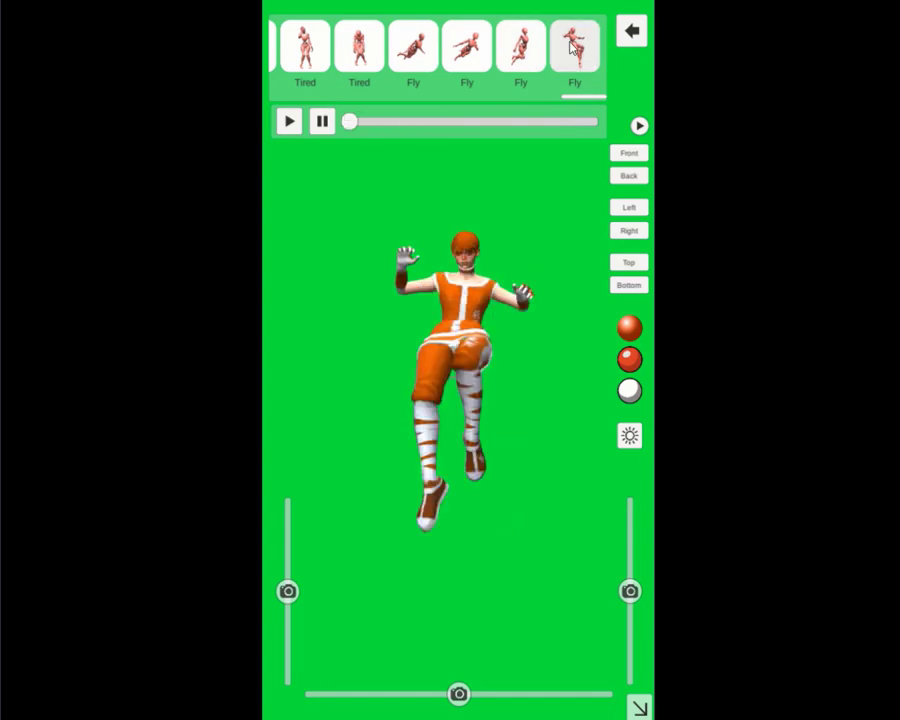
click(519, 58)
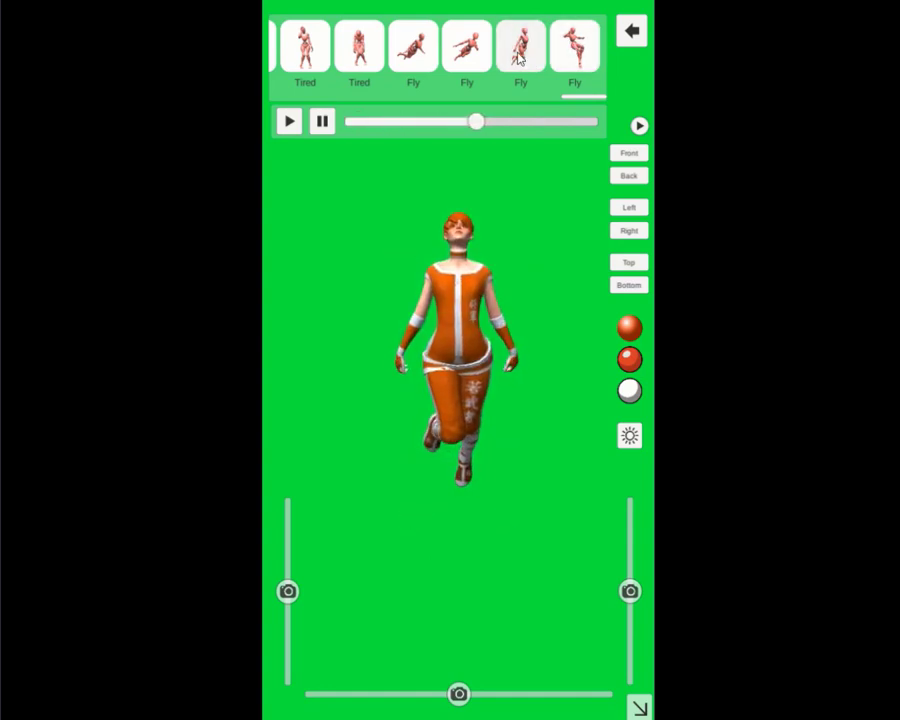
click(466, 60)
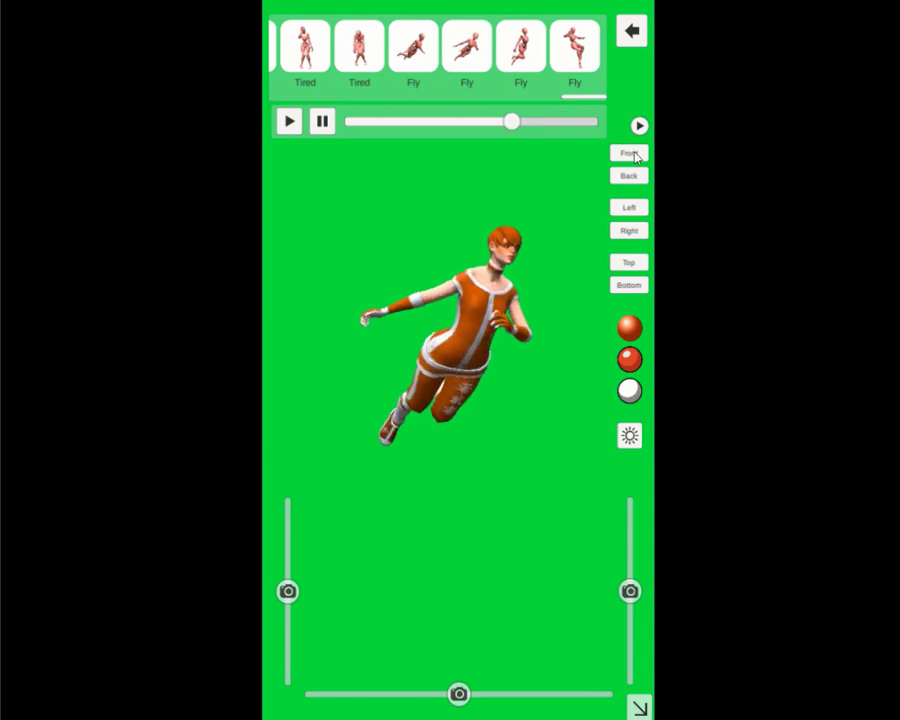
Step: View the flyer from Right and Left sides, play the third Fly clip, and zoom out
click(634, 231)
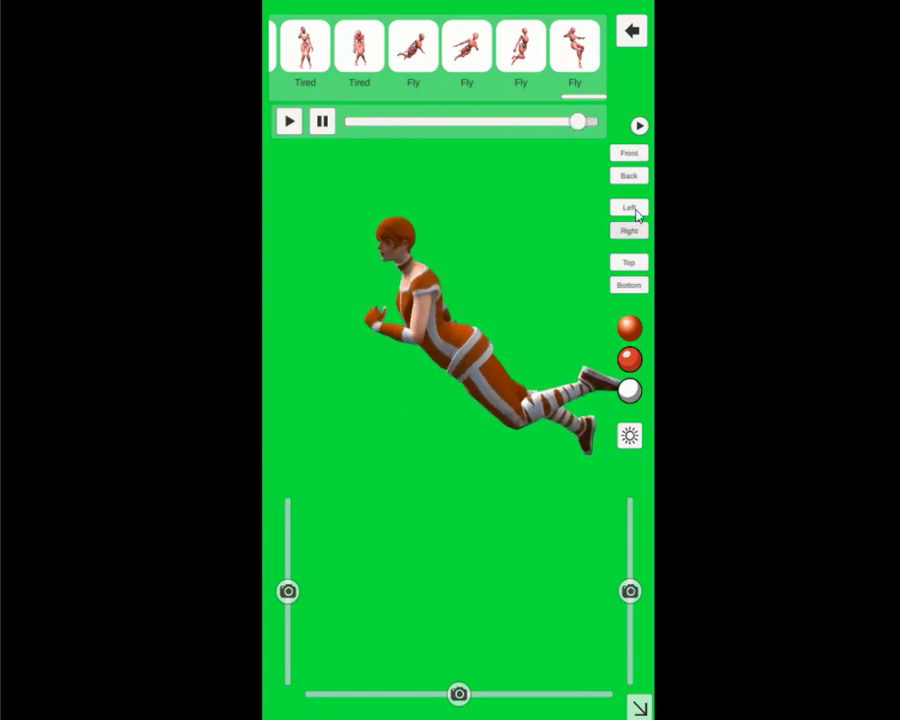
click(634, 208)
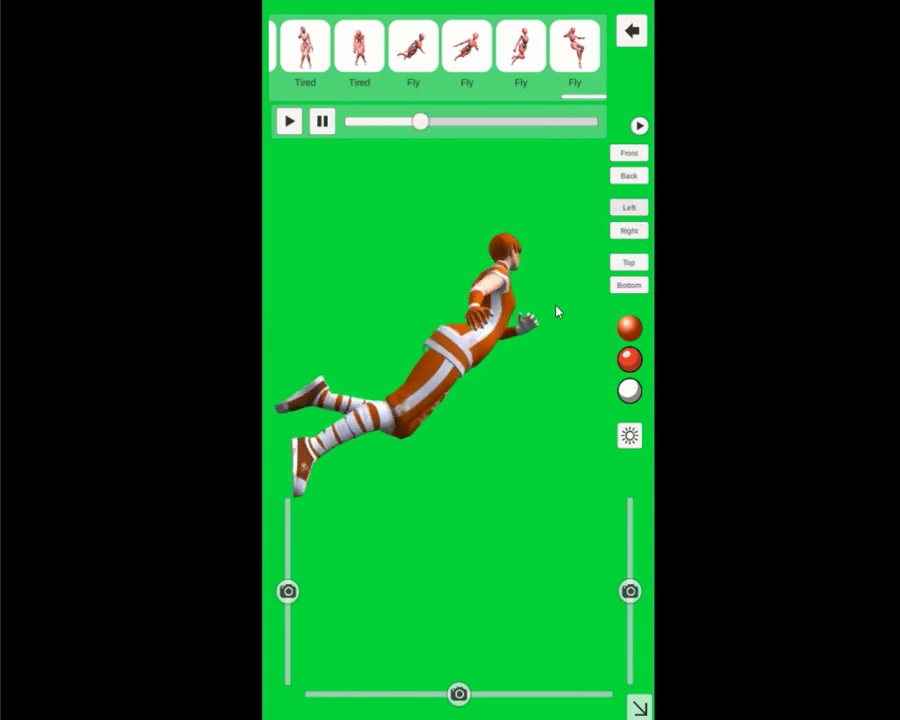
click(415, 58)
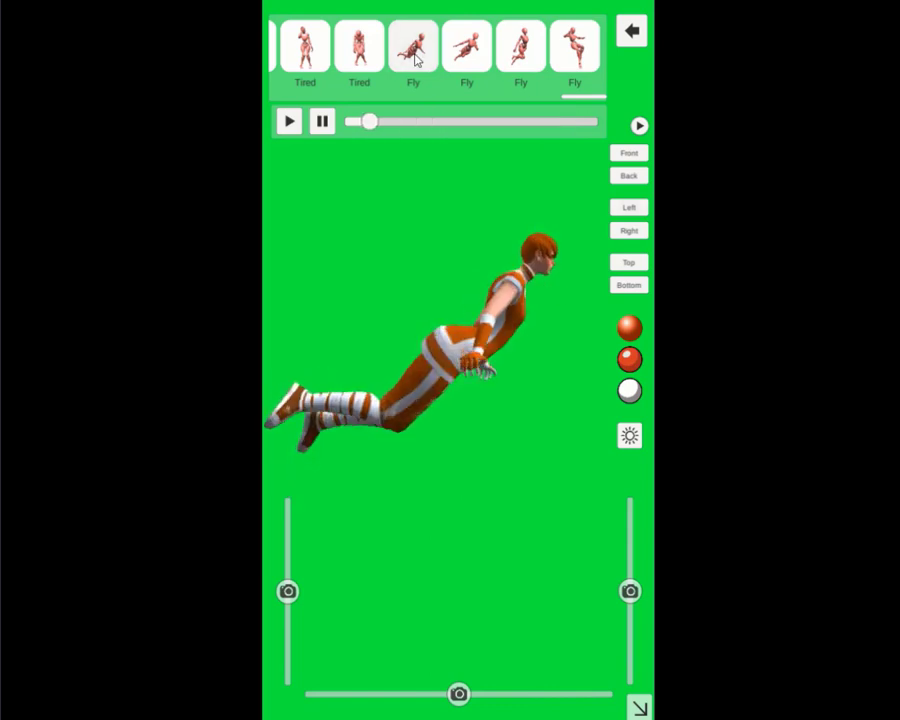
drag(382, 64, 454, 66)
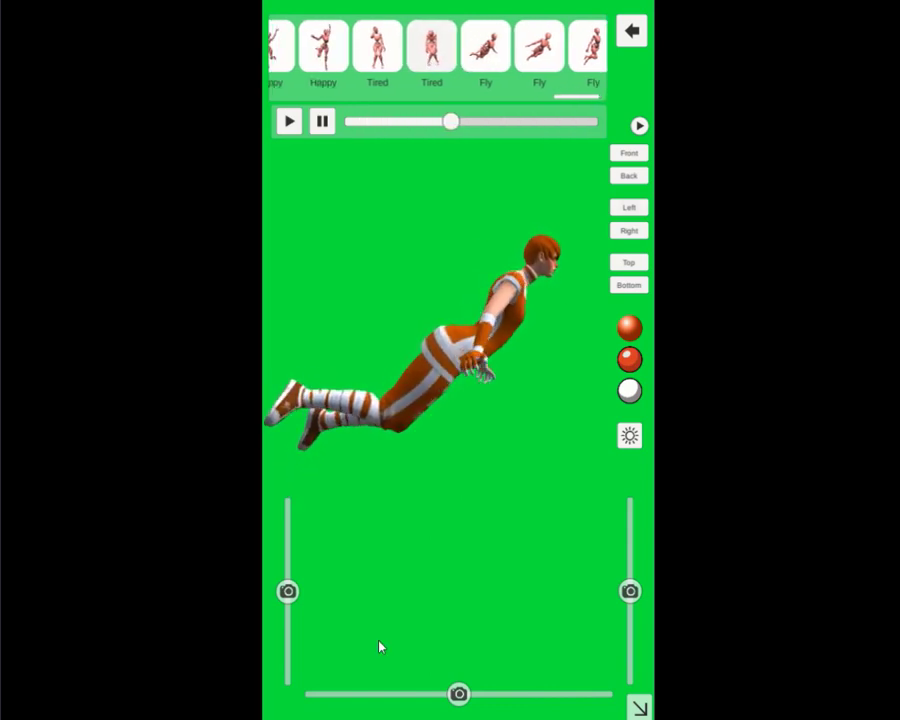
mouse_move(288, 591)
mouse_down()
mouse_move(289, 632)
mouse_move(293, 596)
mouse_up()
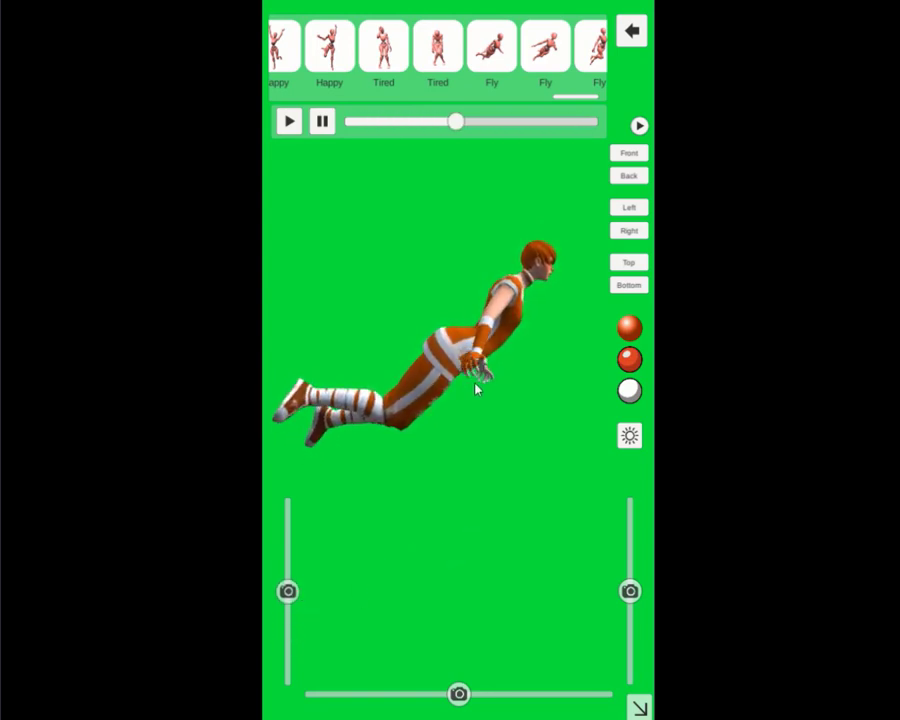
click(635, 34)
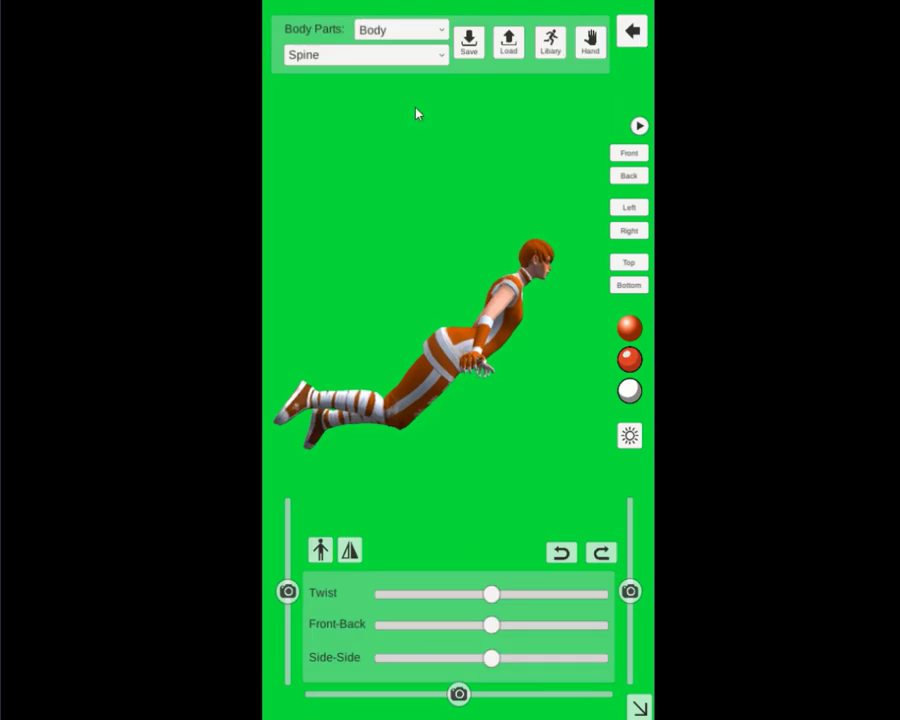
Step: After trying the blonde girl, soldier, cowboy, robot and bearded man, pick the woman in boots
click(637, 33)
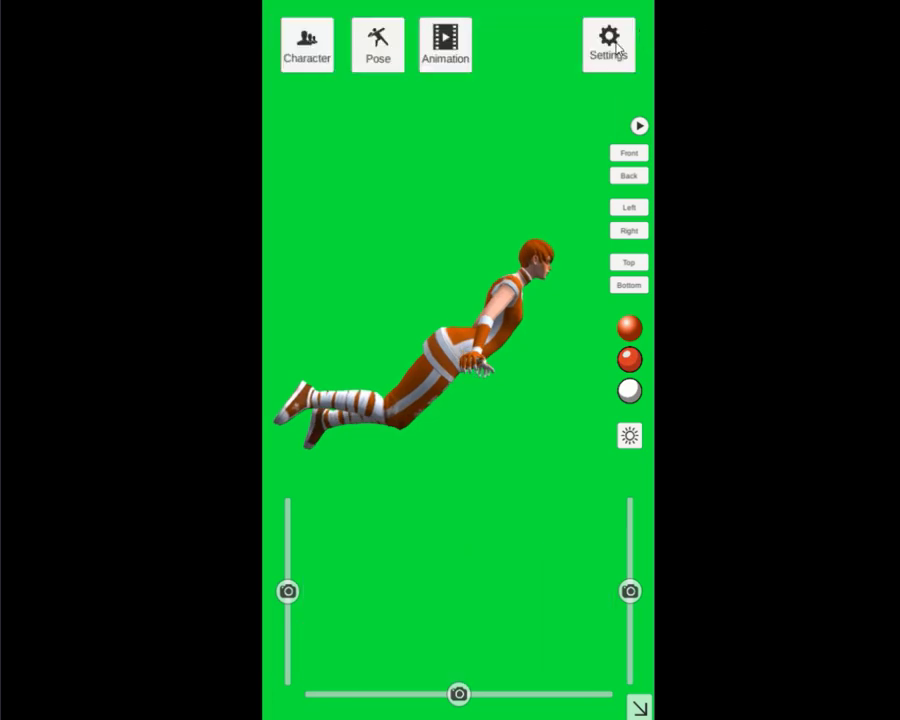
click(288, 49)
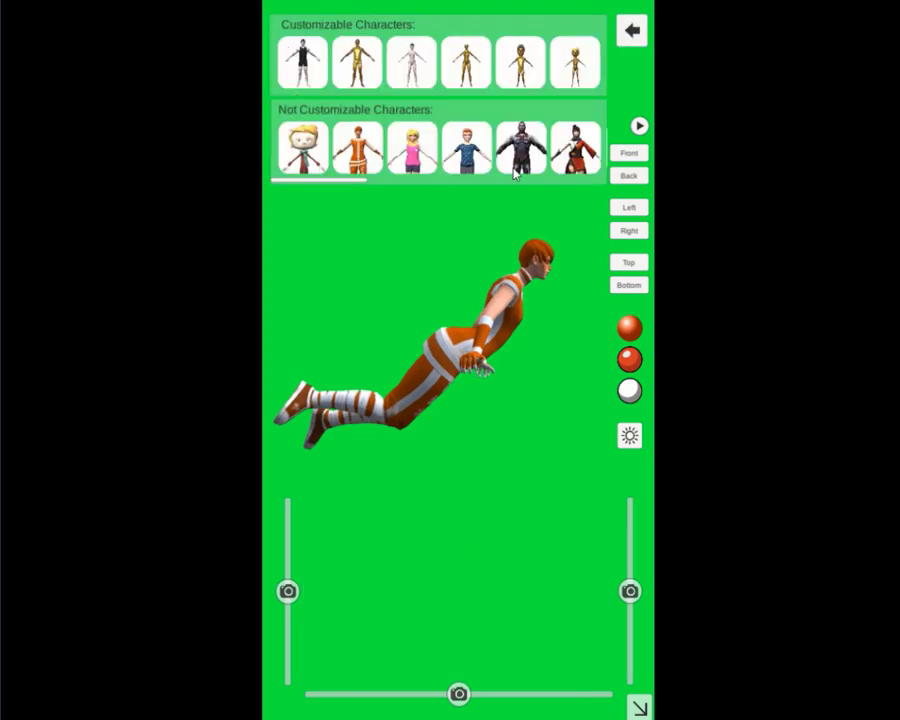
drag(514, 172, 346, 153)
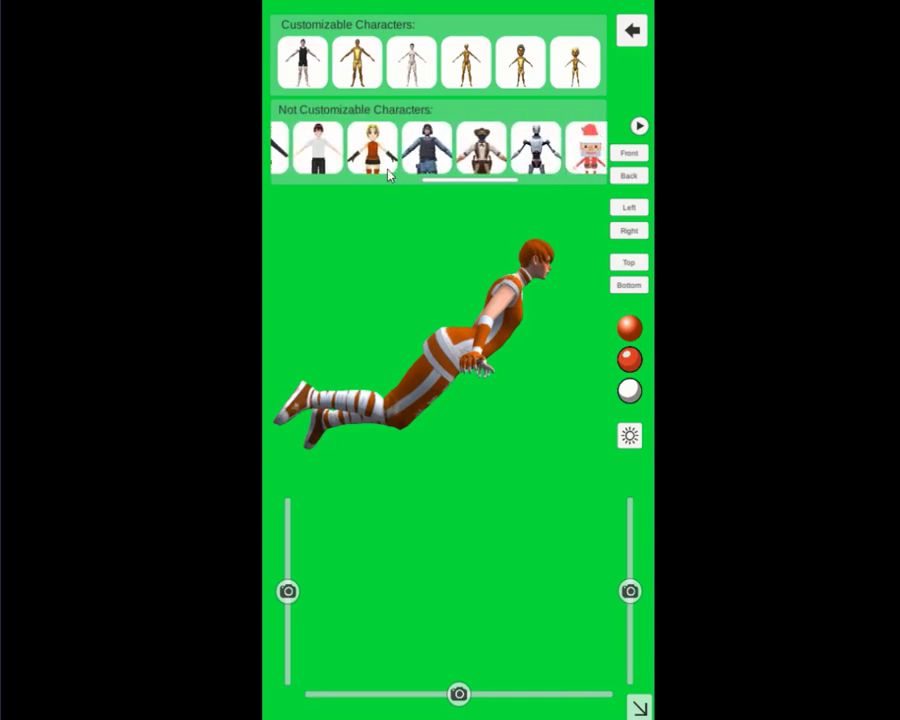
click(383, 165)
click(447, 160)
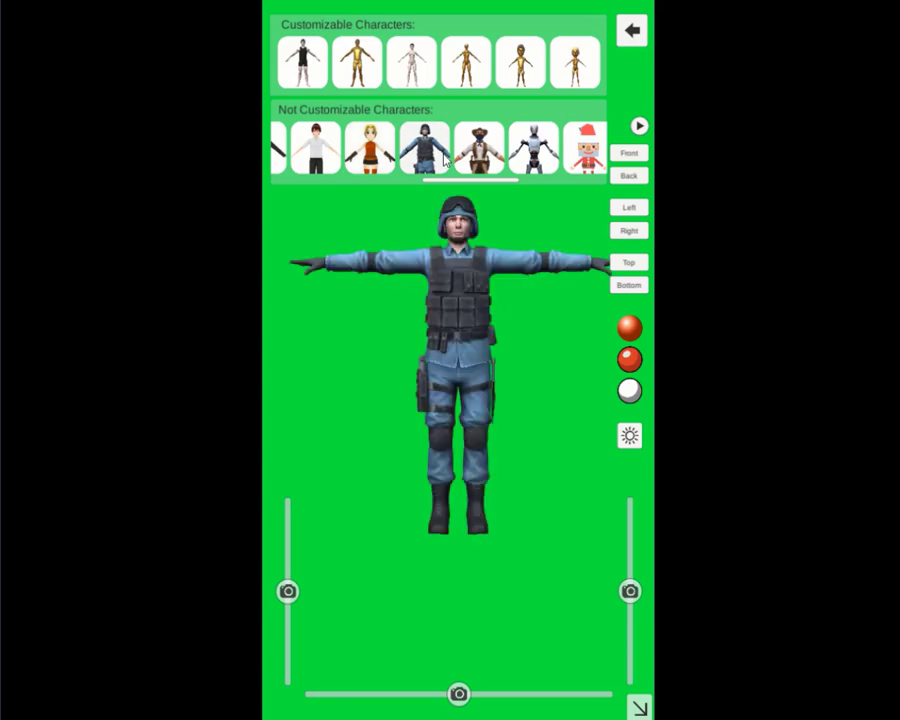
click(480, 160)
click(512, 160)
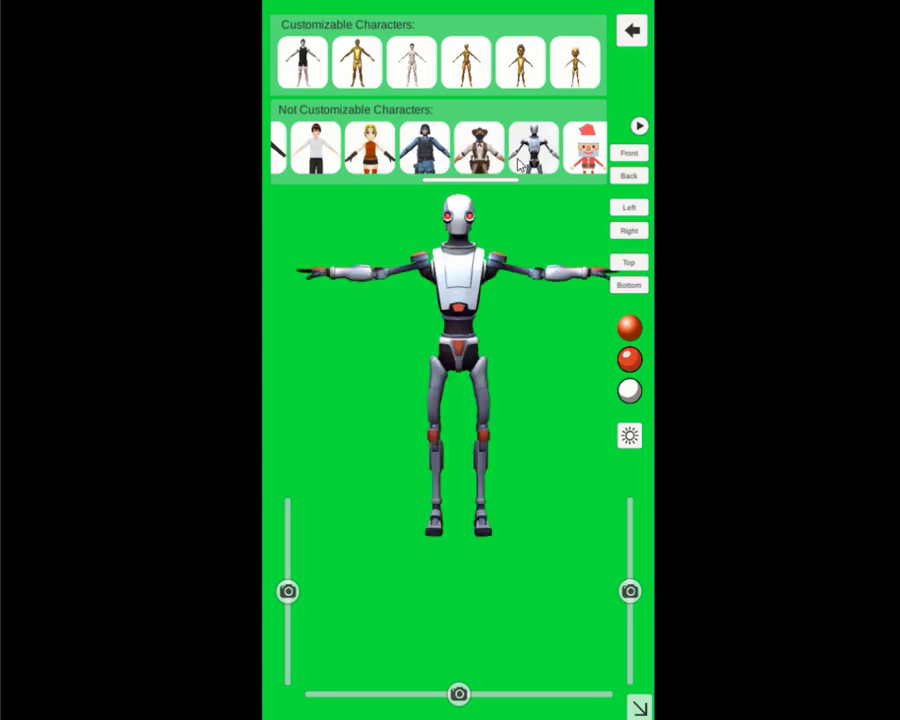
mouse_move(514, 162)
mouse_down()
mouse_move(480, 172)
mouse_move(323, 168)
mouse_up()
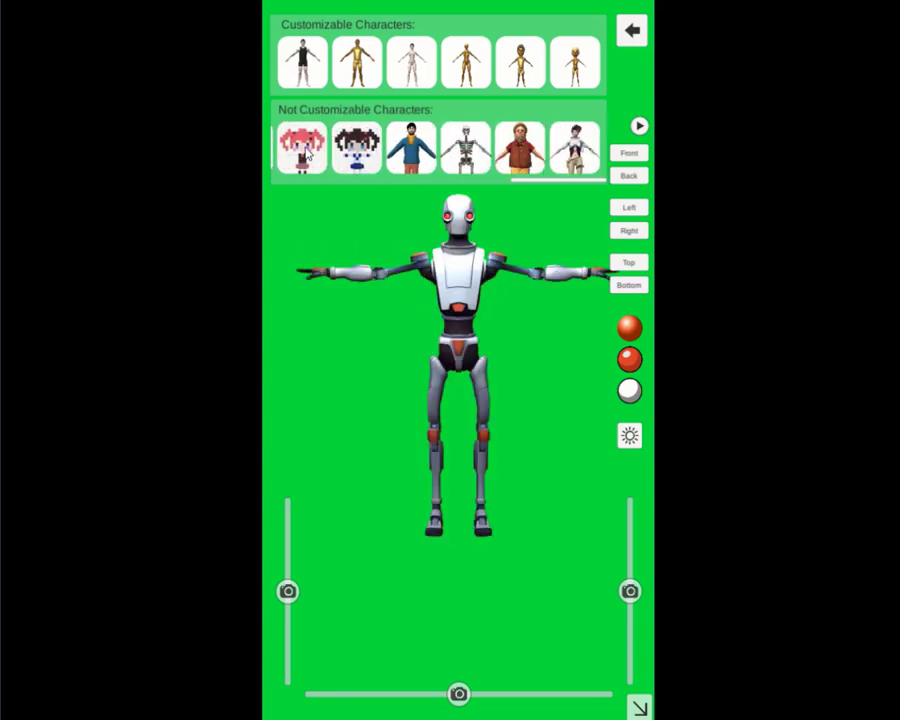
click(525, 162)
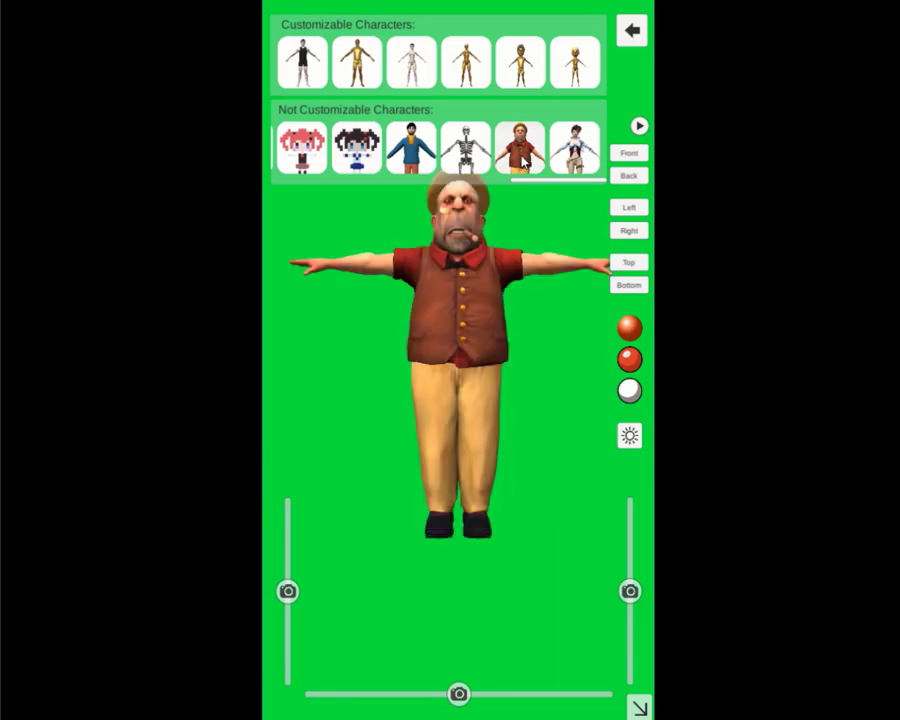
click(560, 166)
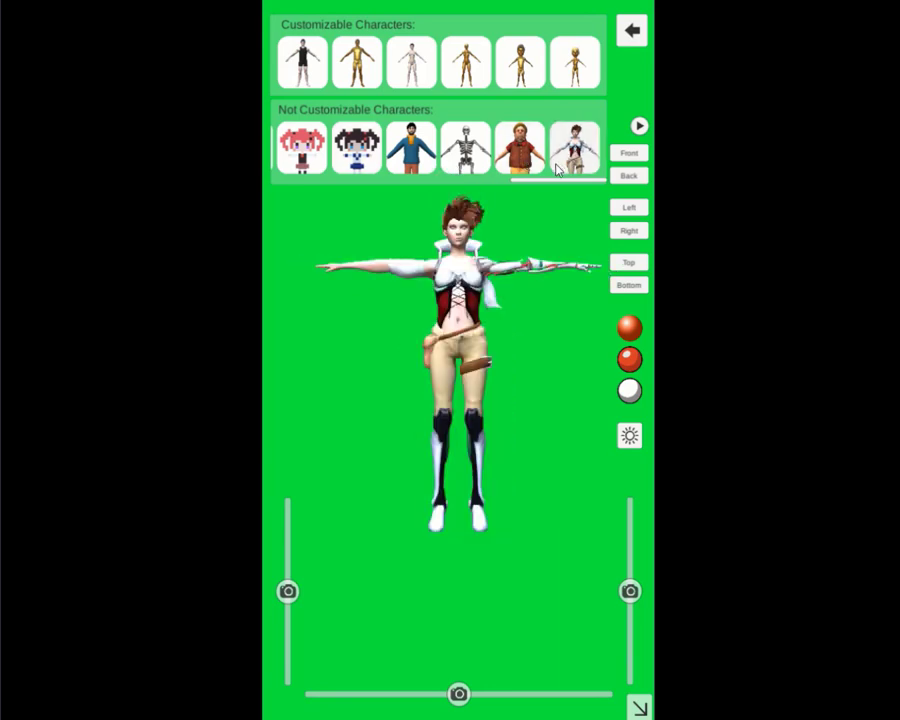
click(632, 30)
Step: Try several Dance animations on the woman, including the arms-up one
click(446, 55)
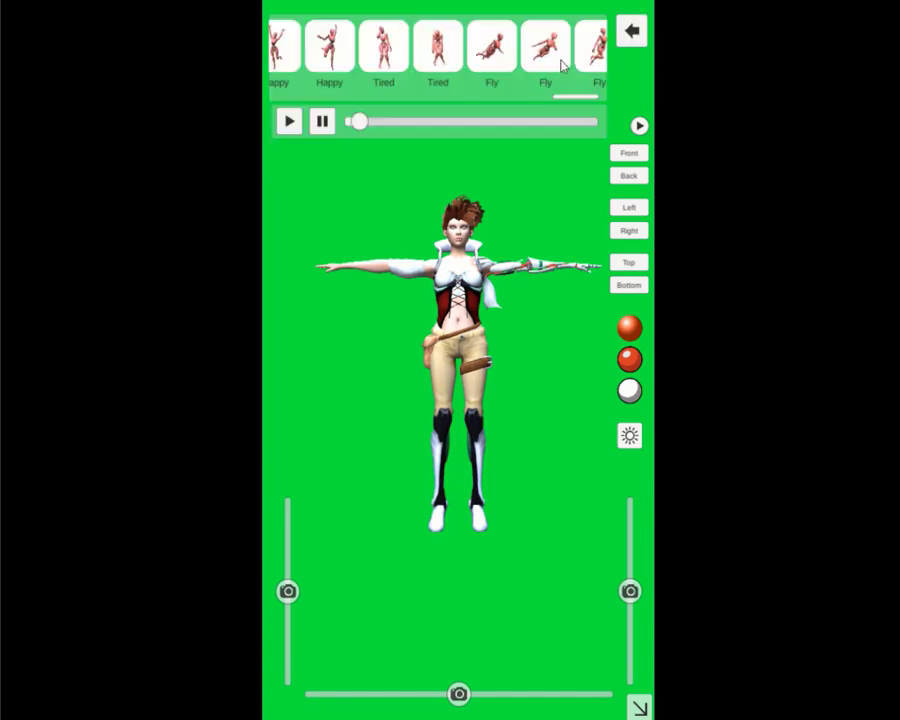
mouse_move(330, 76)
mouse_down()
mouse_move(562, 95)
mouse_move(331, 84)
mouse_move(396, 116)
mouse_move(366, 98)
mouse_up()
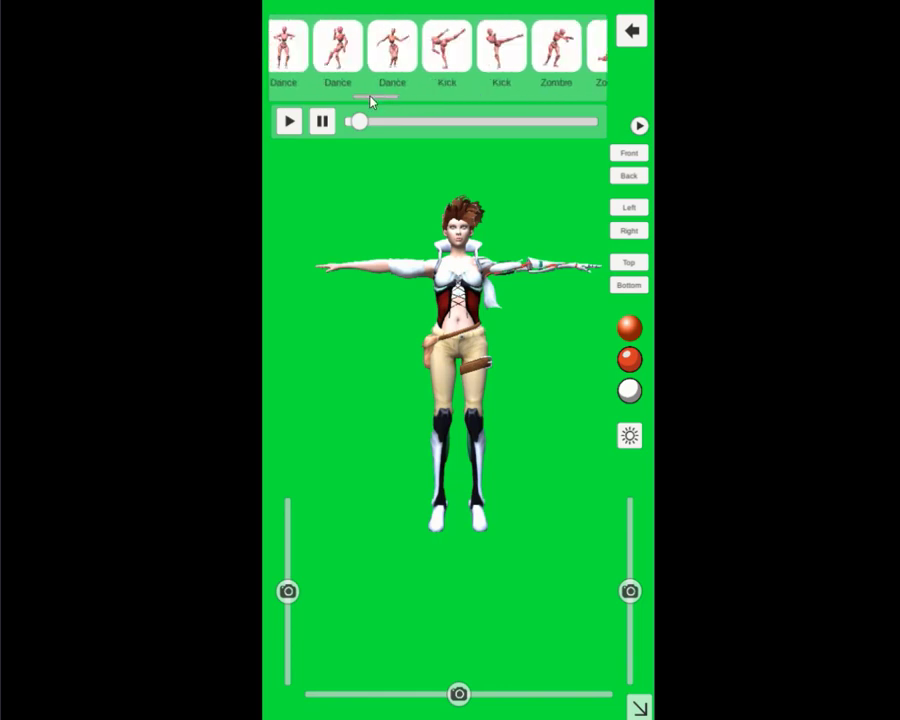
click(401, 55)
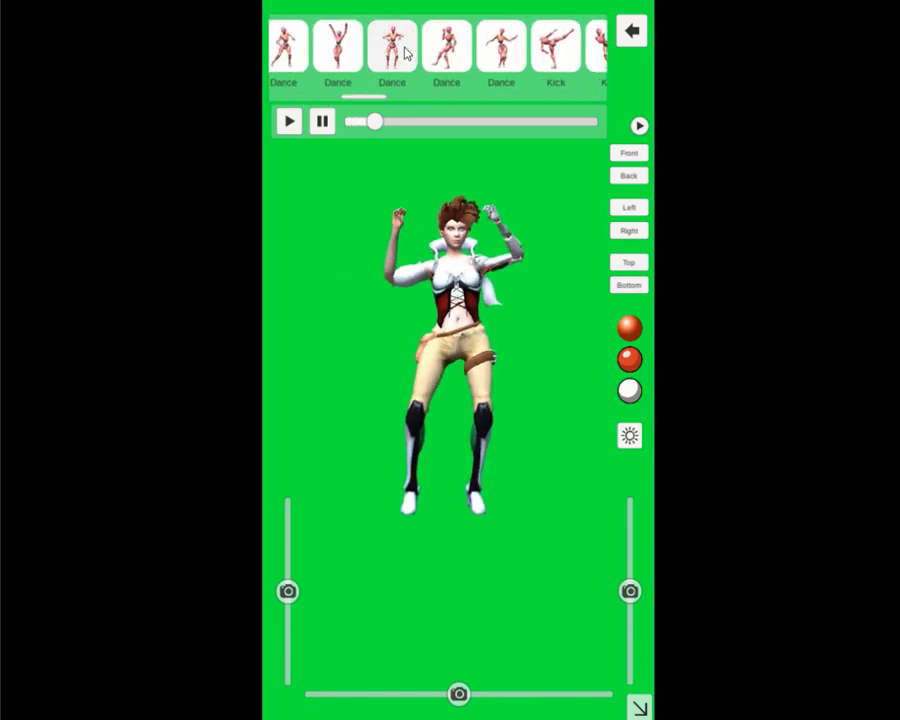
click(345, 55)
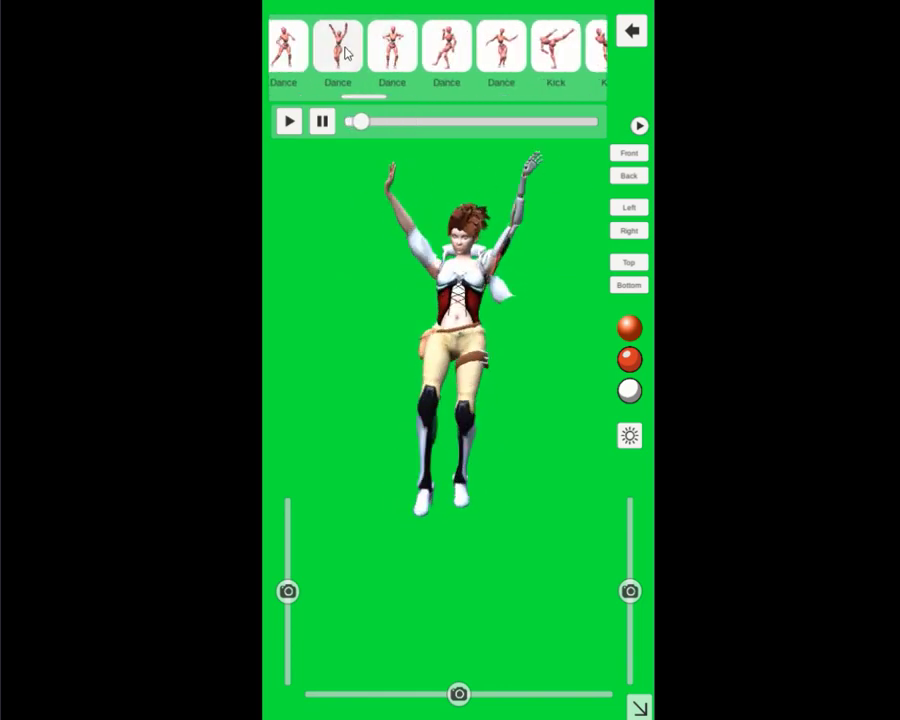
click(297, 50)
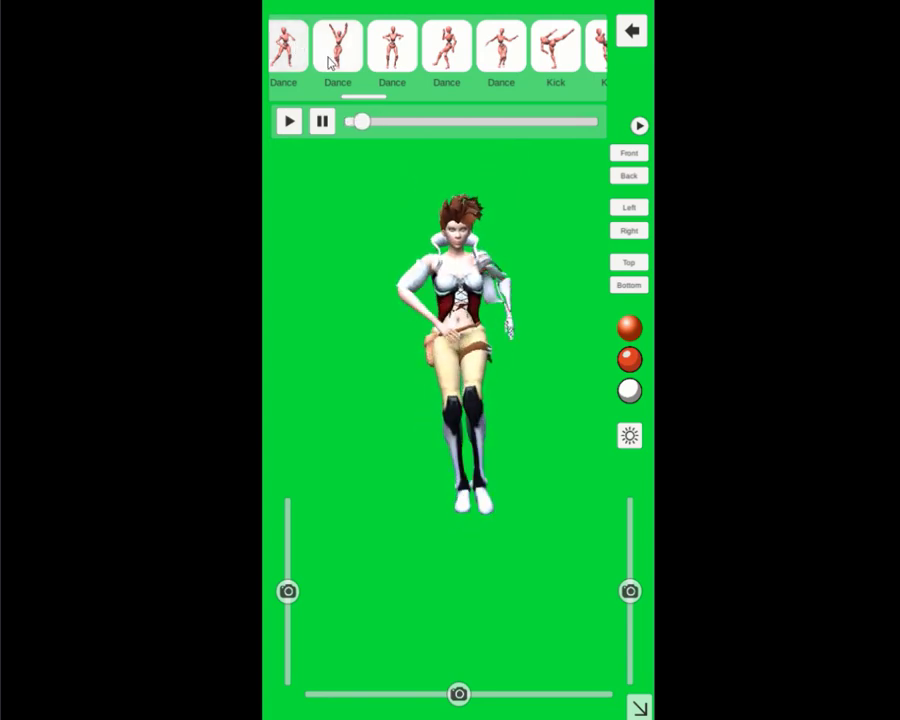
click(505, 55)
click(505, 55)
drag(380, 55, 476, 62)
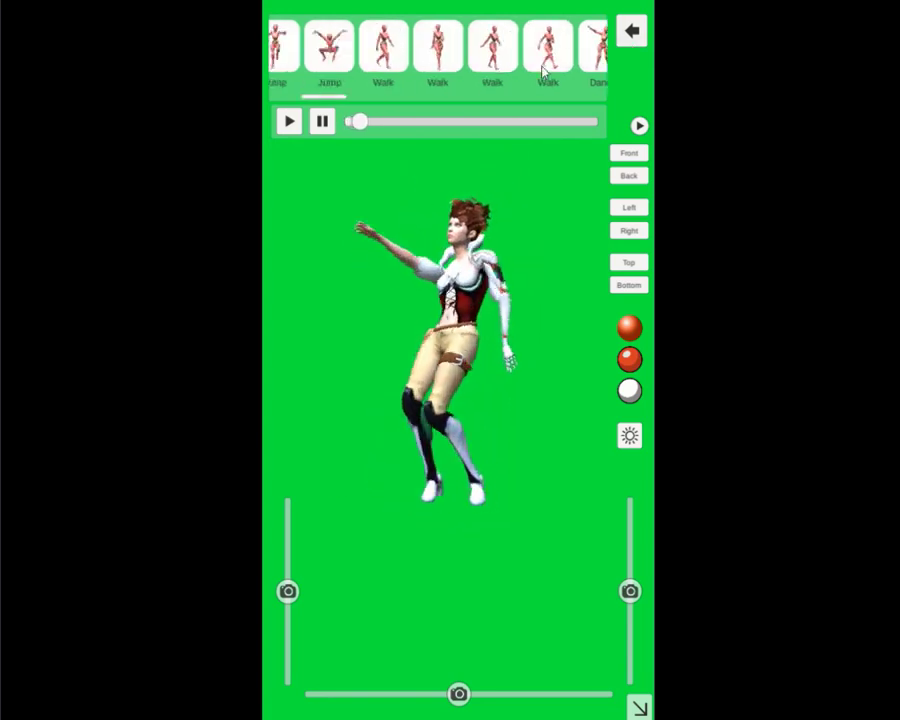
Step: Try both Talk animations and a Jump, then settle on a Walk animation
click(479, 60)
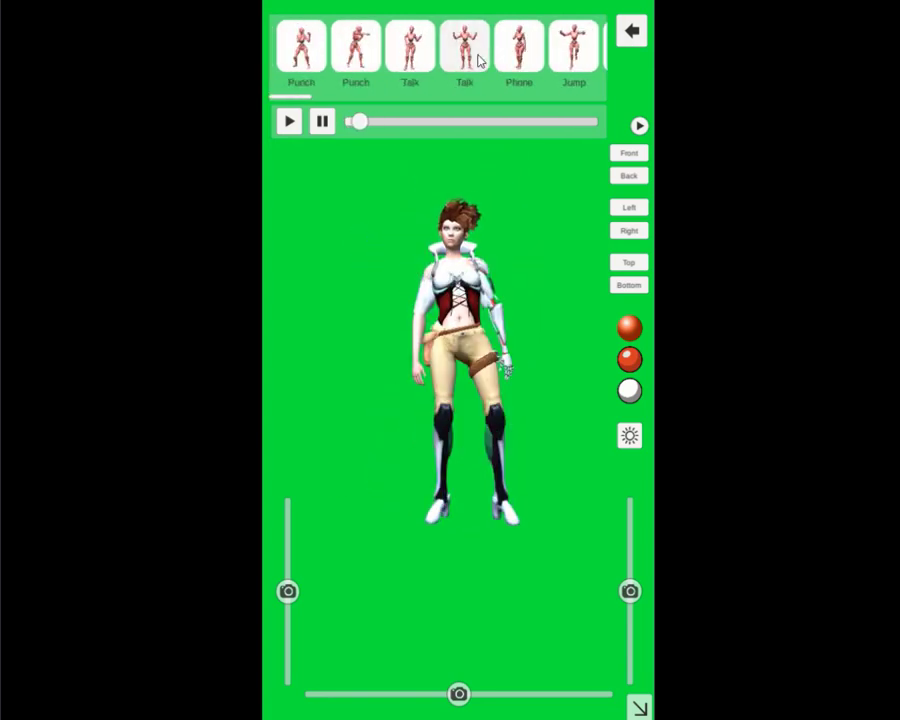
click(408, 62)
click(585, 58)
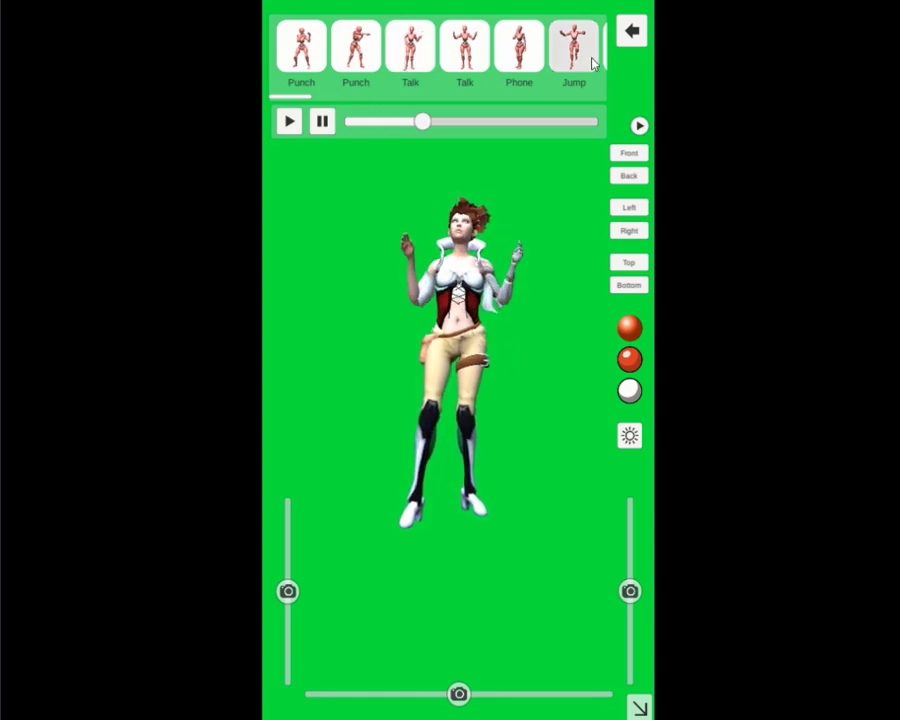
drag(585, 58, 463, 70)
click(536, 64)
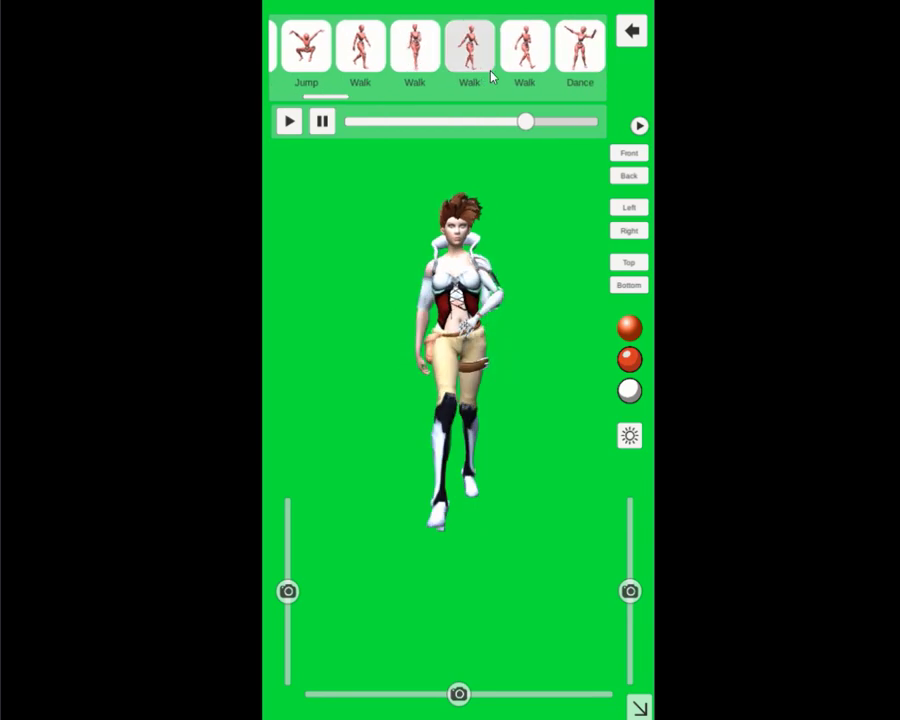
click(512, 62)
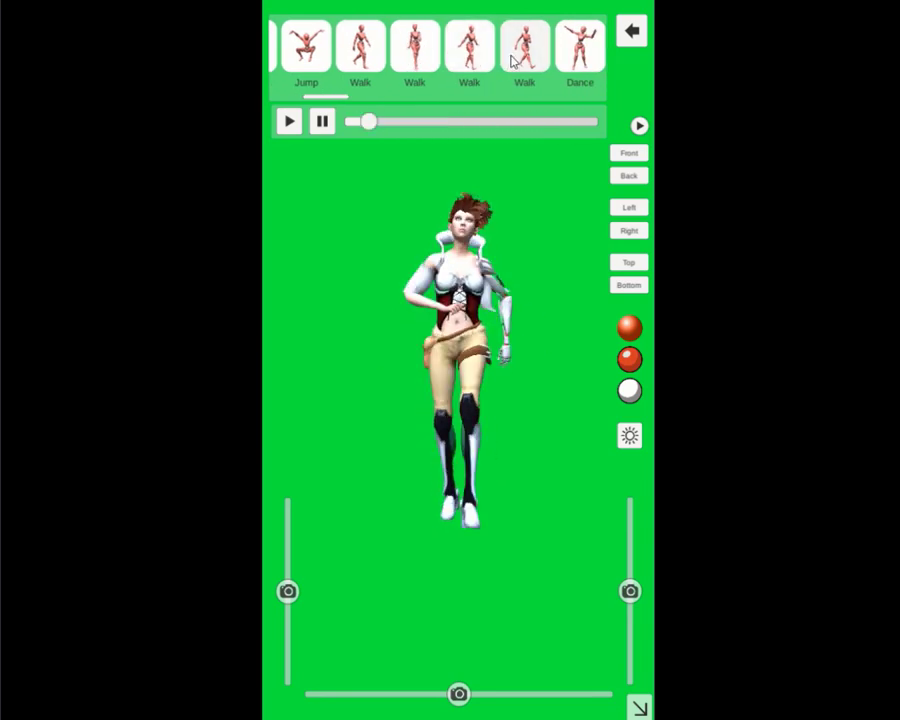
click(632, 31)
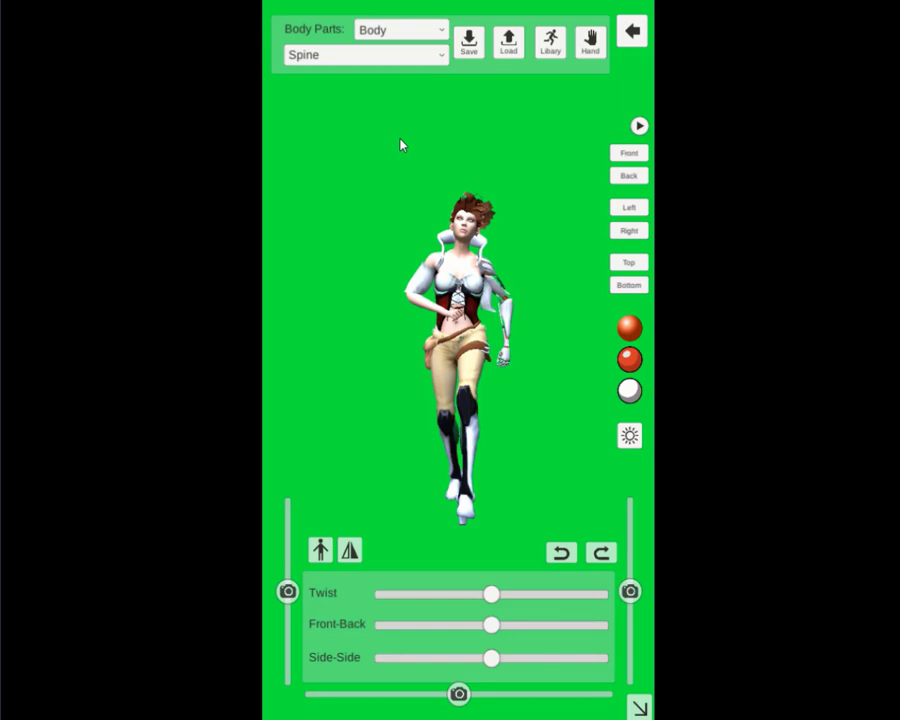
Step: Try the Small, Medium and Large grid sizes, then turn the grid off
click(632, 31)
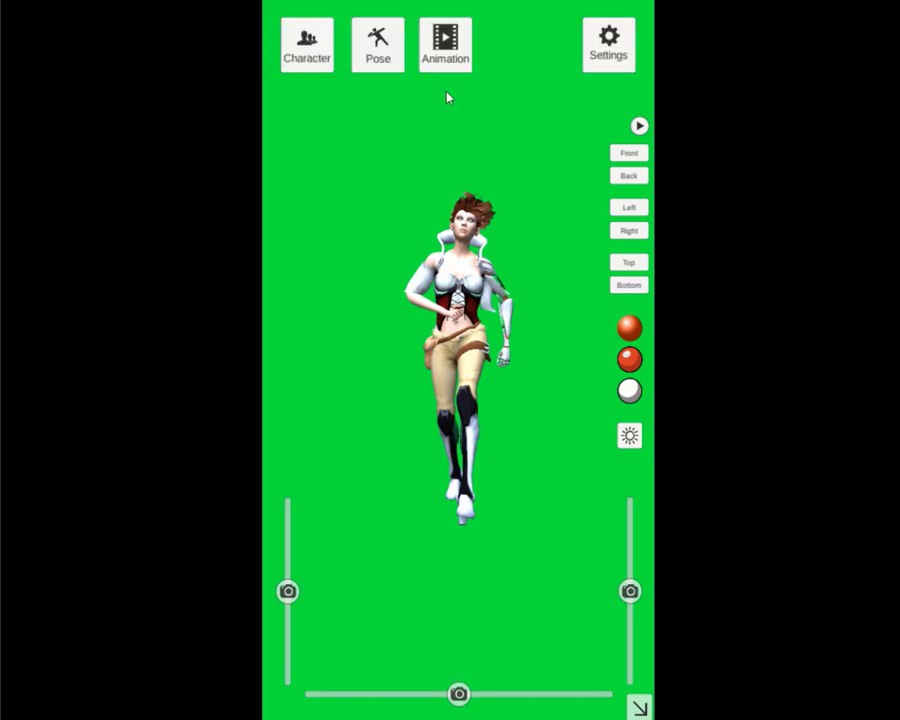
click(612, 58)
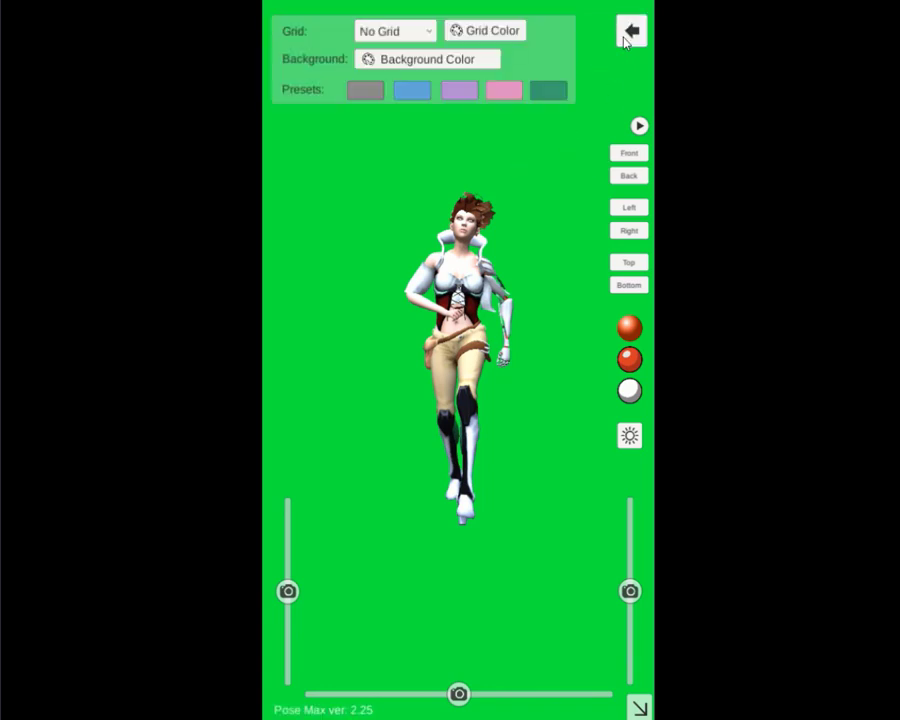
click(630, 31)
click(606, 55)
click(410, 32)
click(389, 74)
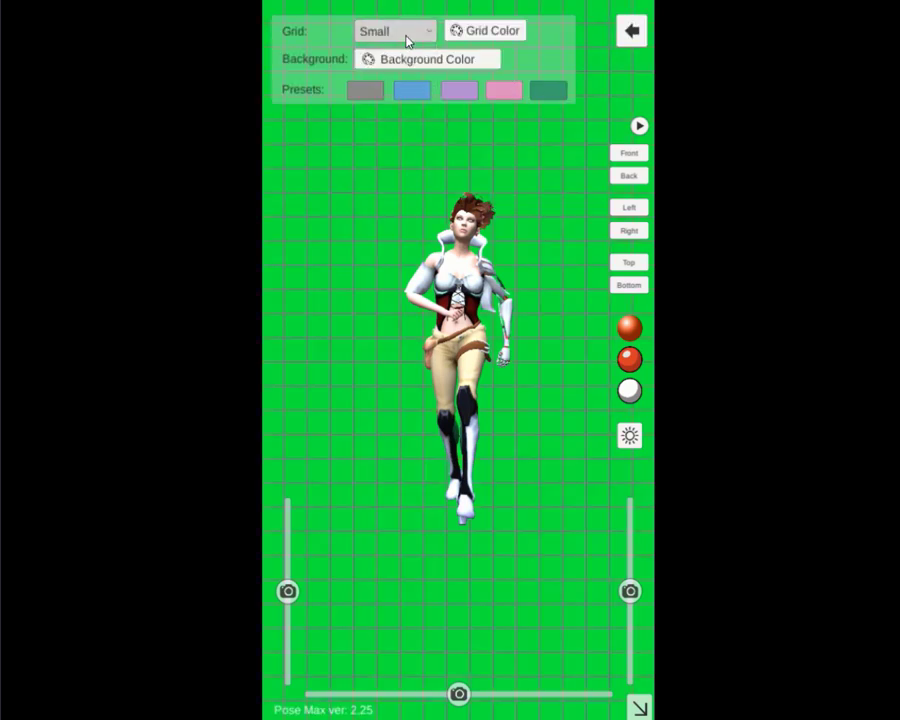
click(406, 34)
click(390, 94)
click(410, 31)
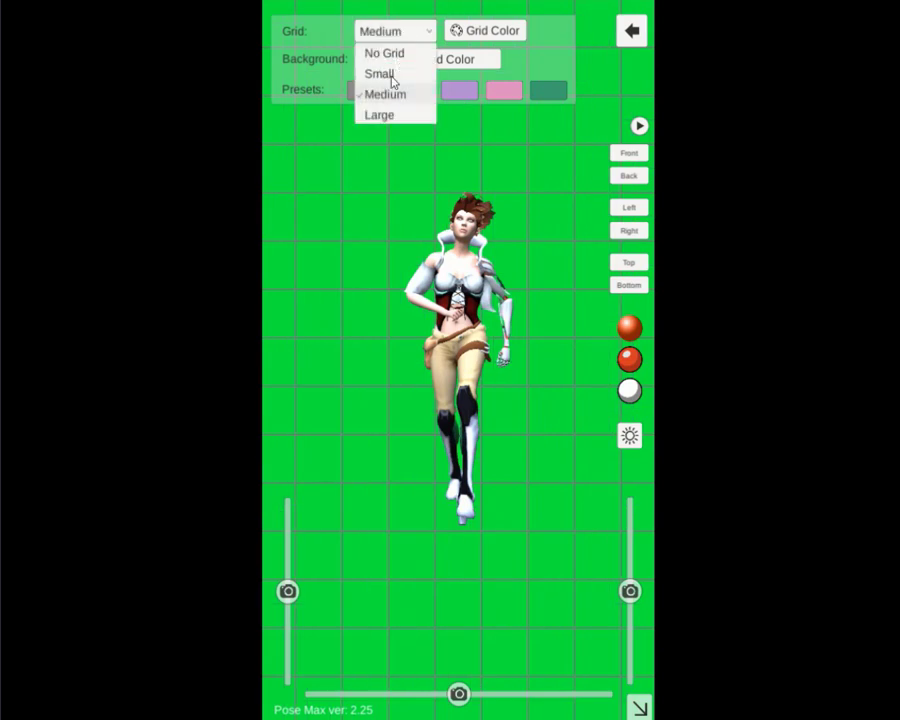
click(388, 115)
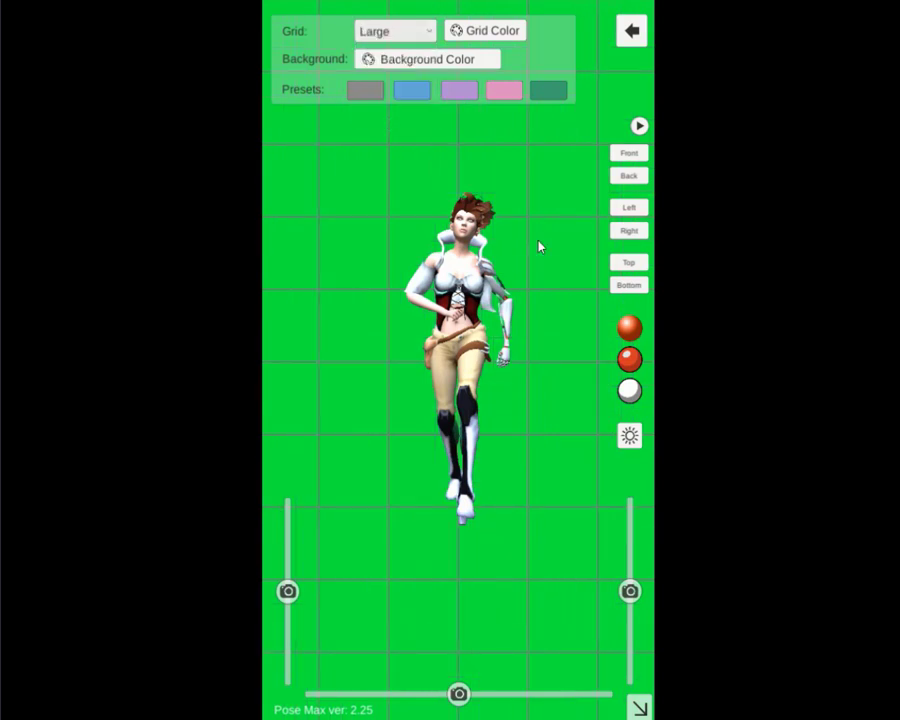
click(404, 30)
click(380, 55)
Step: Set the grid line colour to strong red EF0909FF
click(492, 31)
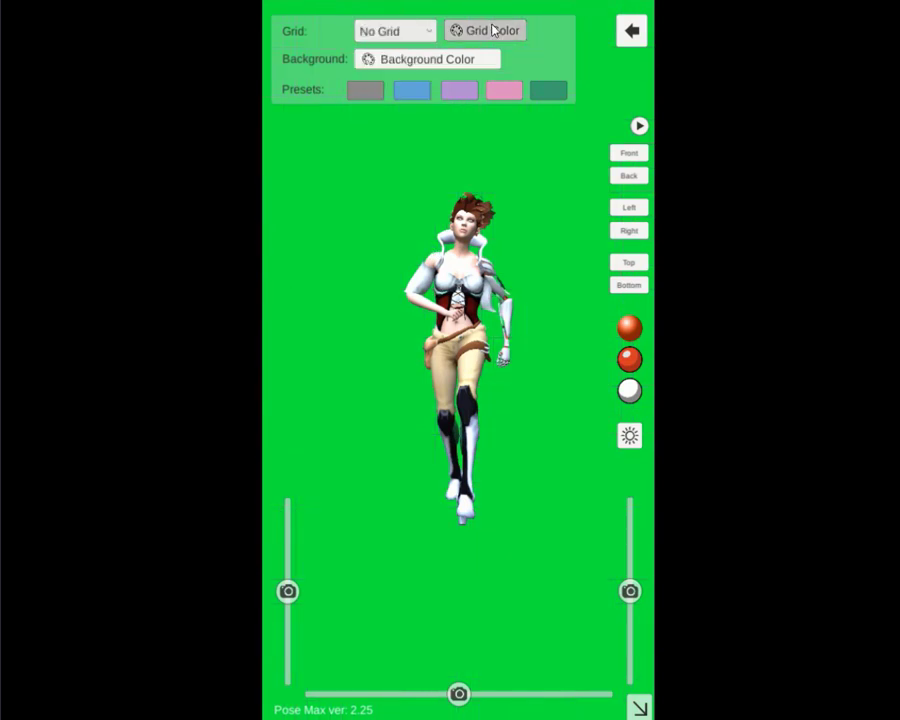
drag(494, 371, 466, 338)
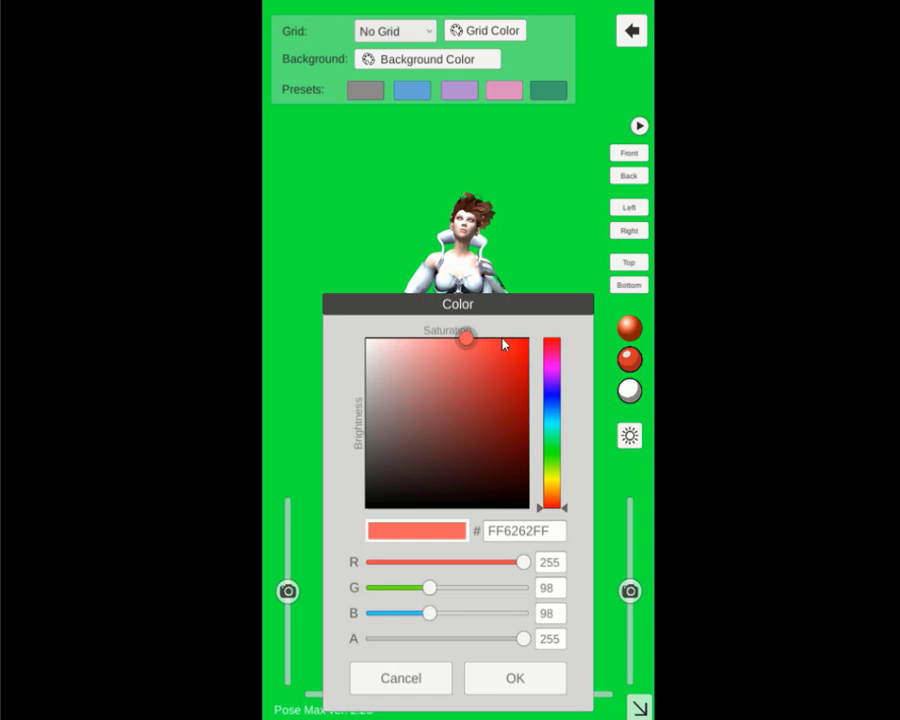
drag(503, 344, 522, 347)
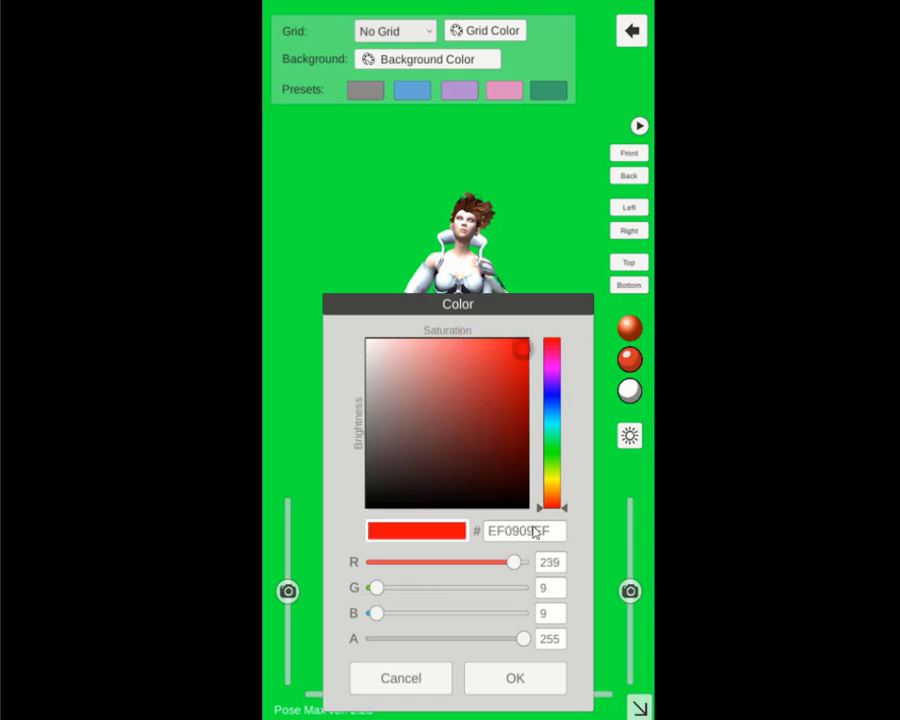
click(502, 686)
Step: Show the red grid at Large size, then switch back to No Grid
click(410, 36)
click(382, 112)
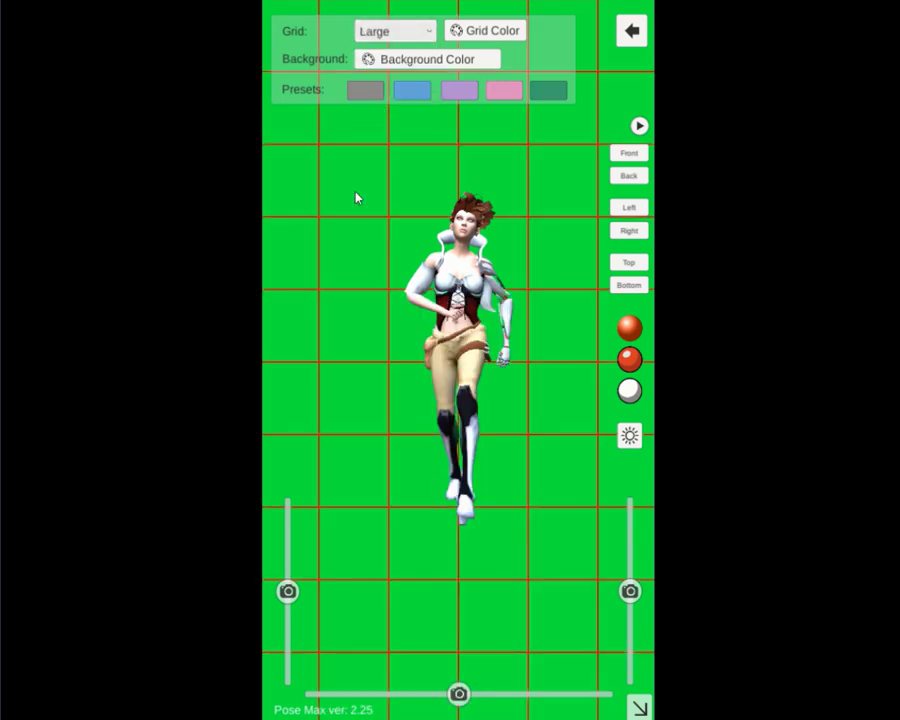
click(414, 33)
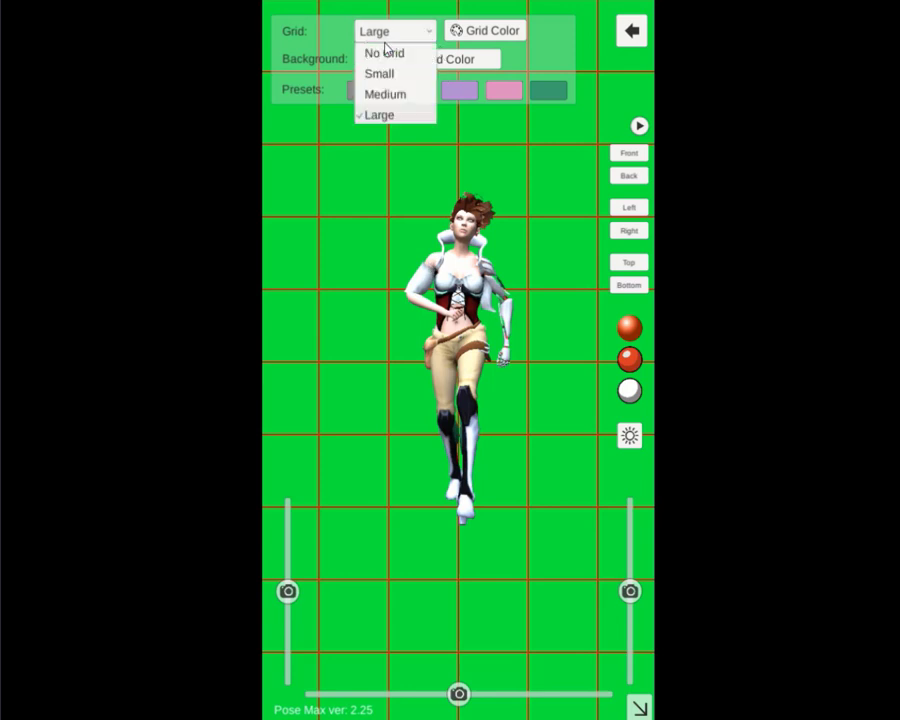
click(378, 55)
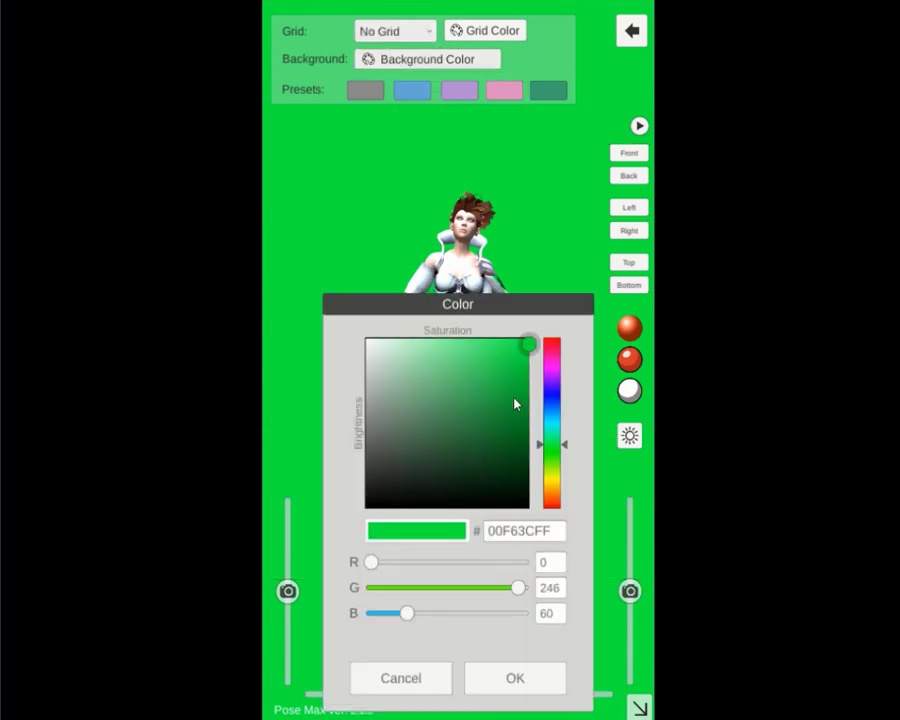
Step: Try deep green, blue, orange and pale orange, then set the background to 0EE261FF
drag(520, 363, 469, 368)
drag(494, 443, 493, 450)
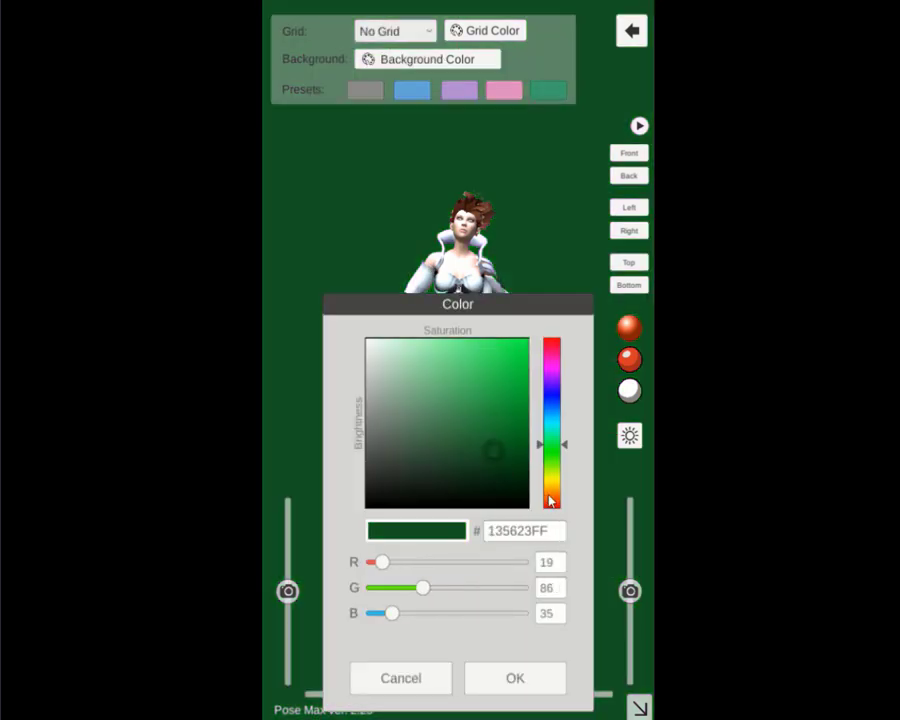
mouse_move(552, 441)
mouse_down()
mouse_move(552, 488)
mouse_move(548, 410)
mouse_up()
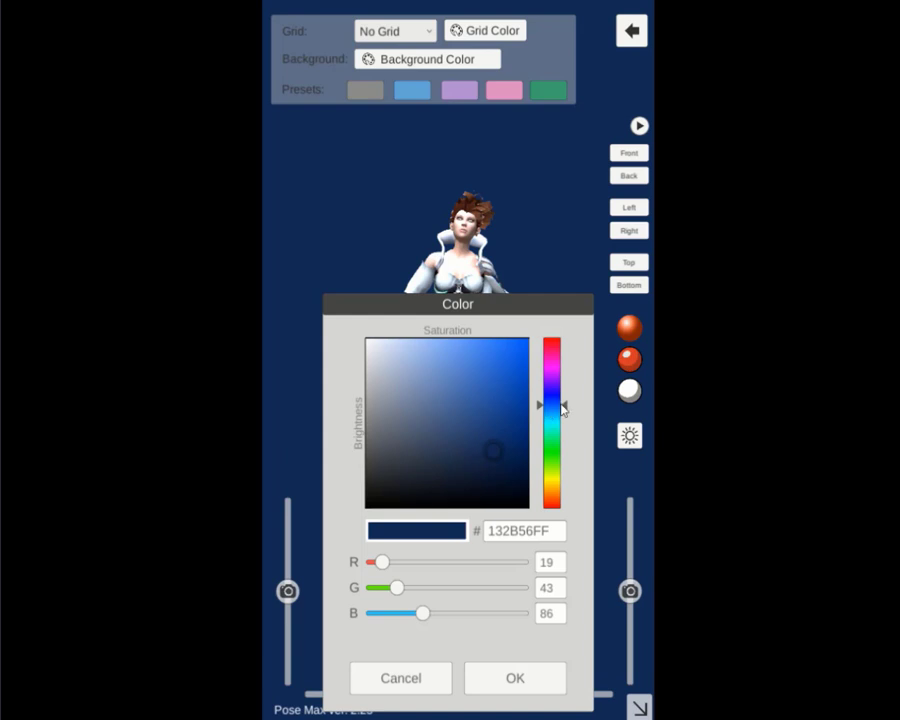
drag(555, 454, 560, 502)
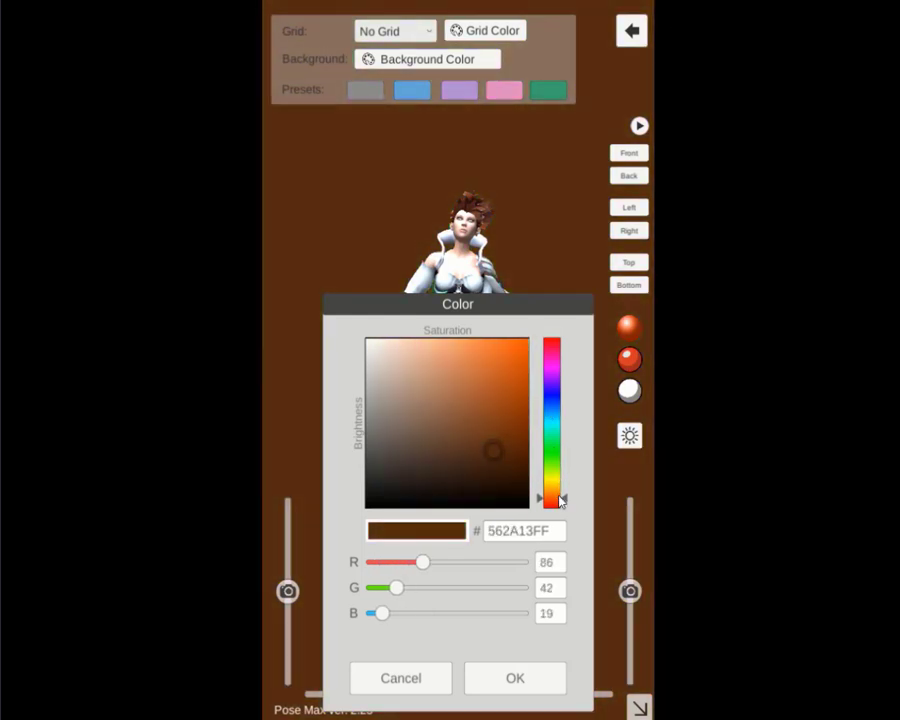
click(526, 364)
mouse_move(508, 362)
mouse_down()
mouse_move(416, 363)
mouse_move(476, 466)
mouse_move(490, 525)
mouse_up()
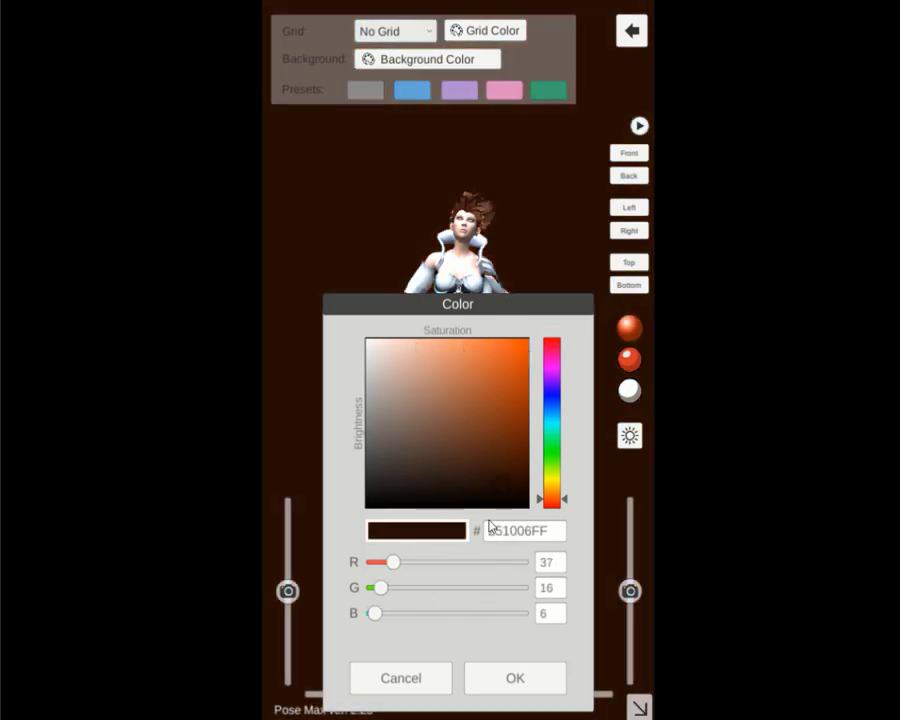
drag(398, 567, 347, 566)
click(509, 431)
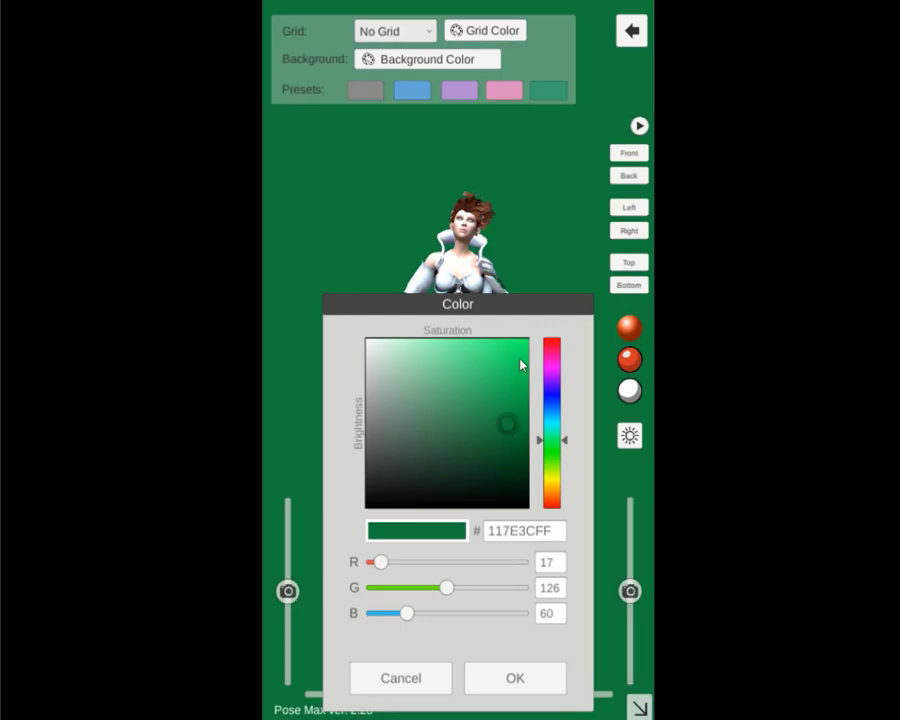
click(520, 363)
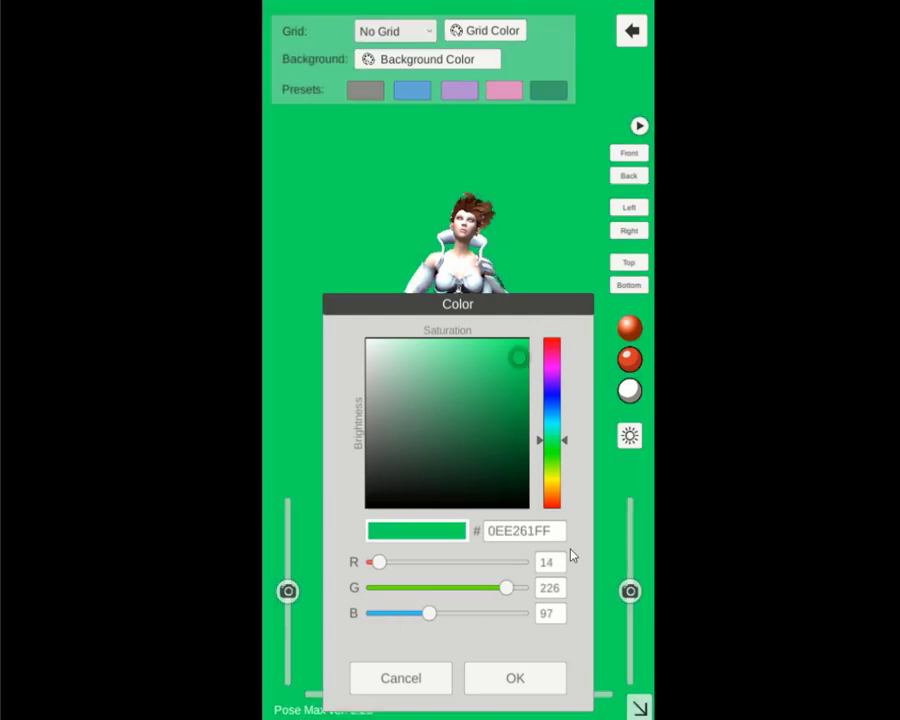
click(513, 680)
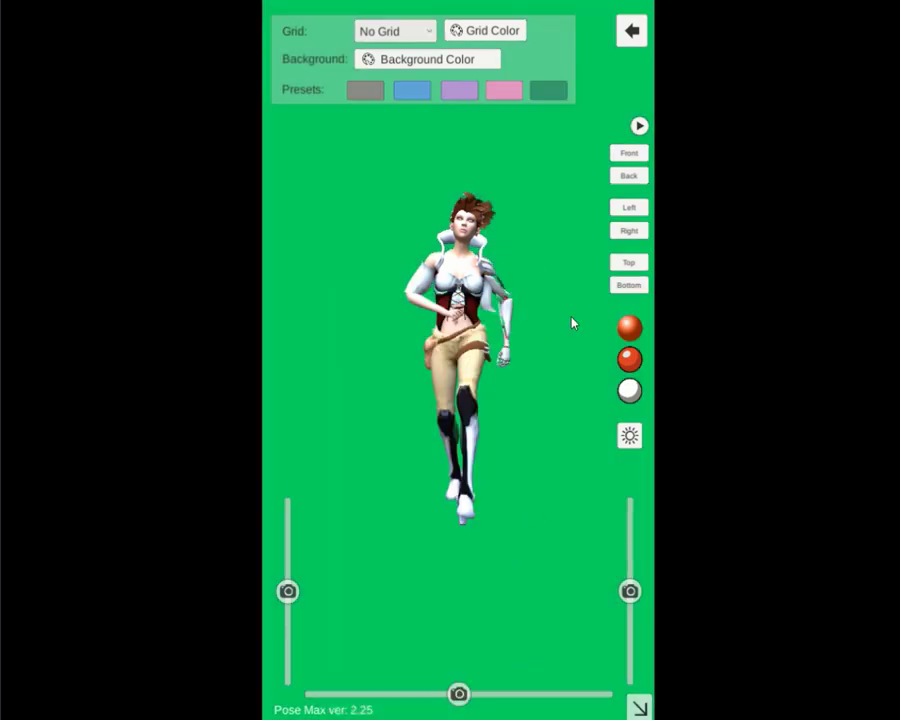
Step: Close the display settings and briefly play a Walk animation on the woman
click(637, 127)
click(631, 34)
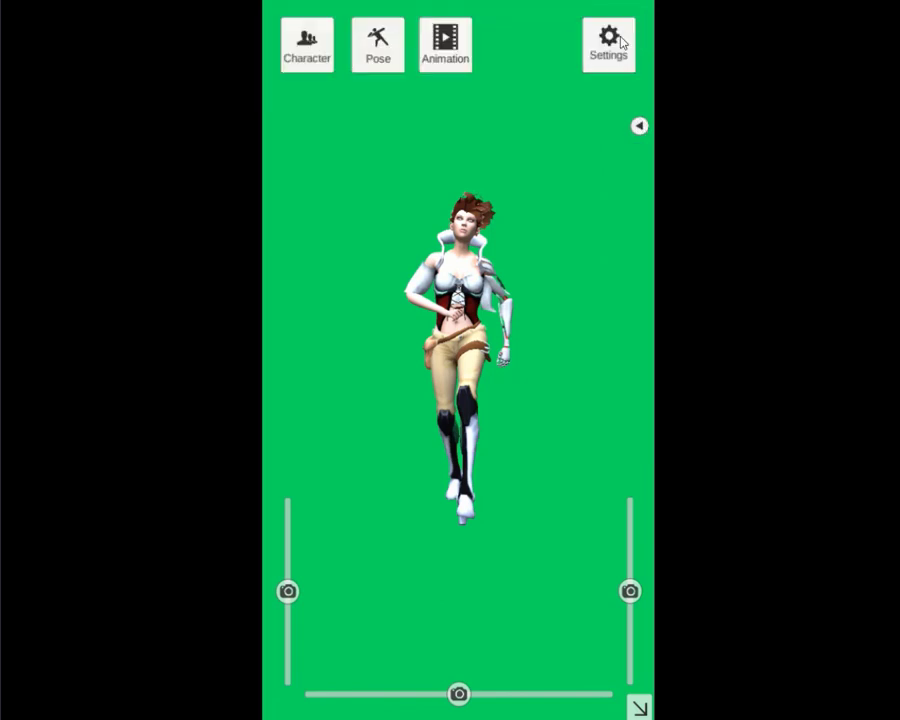
click(446, 50)
click(469, 50)
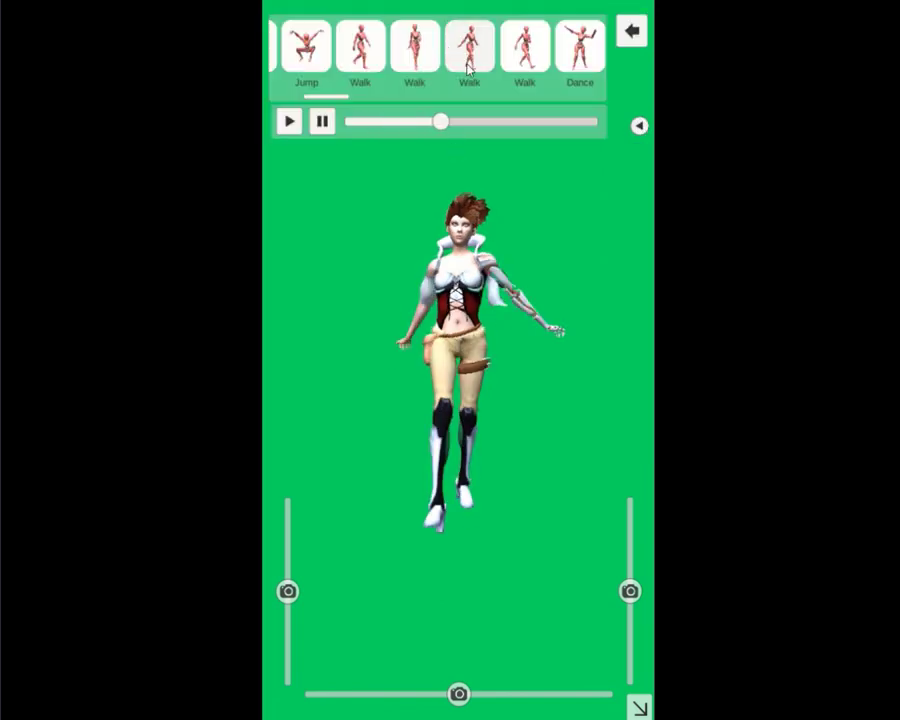
click(632, 32)
click(635, 33)
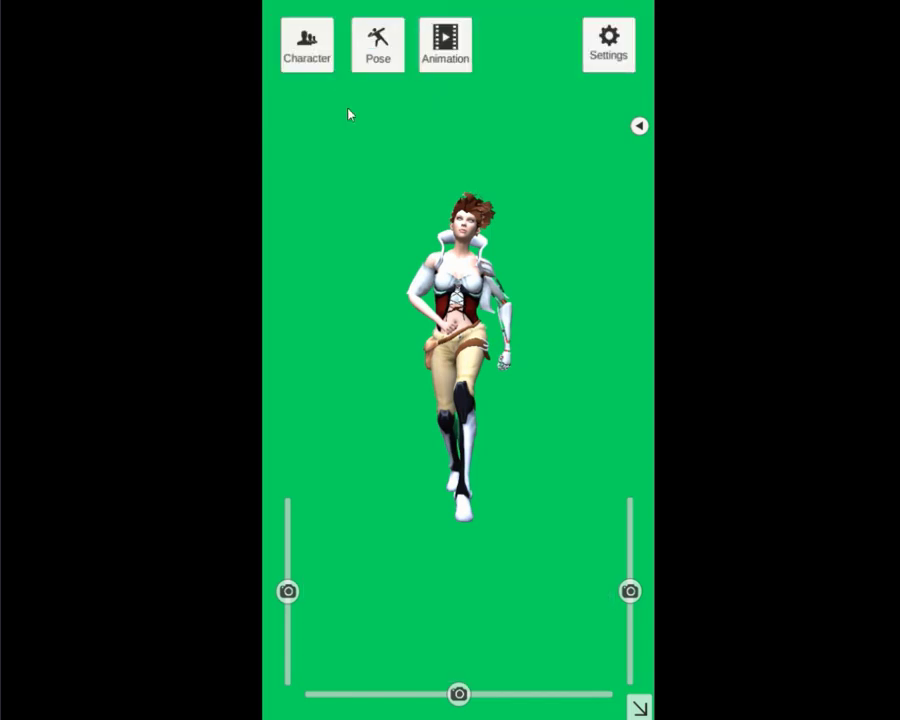
Step: Swap the character for the boy in the red jacket from the Not Customizable row
click(305, 60)
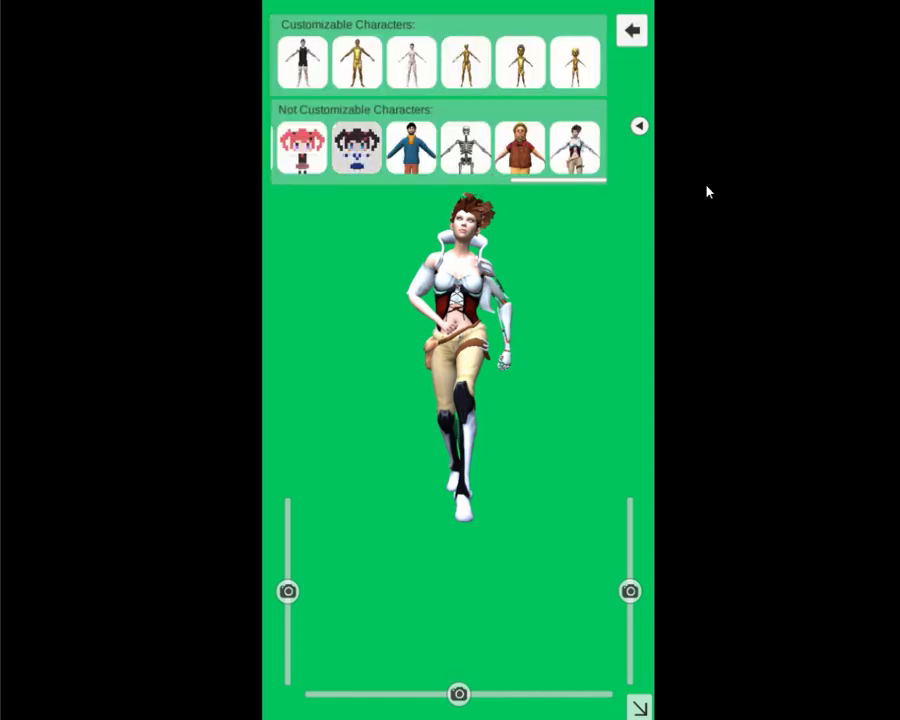
scroll(393, 165, up, 3)
scroll(393, 165, up, 2)
scroll(420, 167, up, 2)
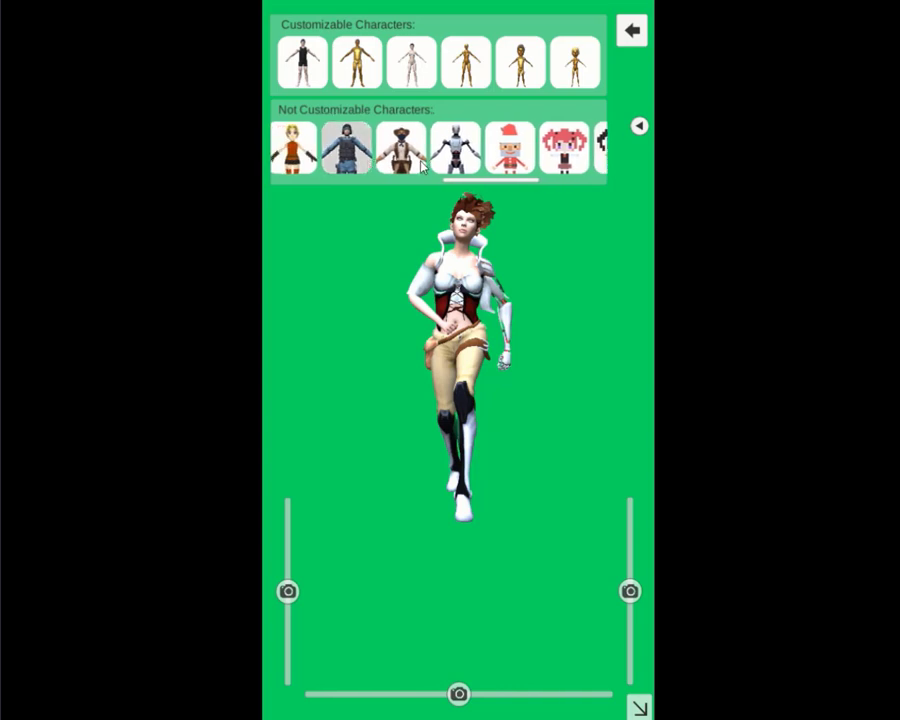
scroll(450, 169, up, 2)
scroll(480, 172, up, 2)
scroll(450, 170, up, 2)
click(398, 158)
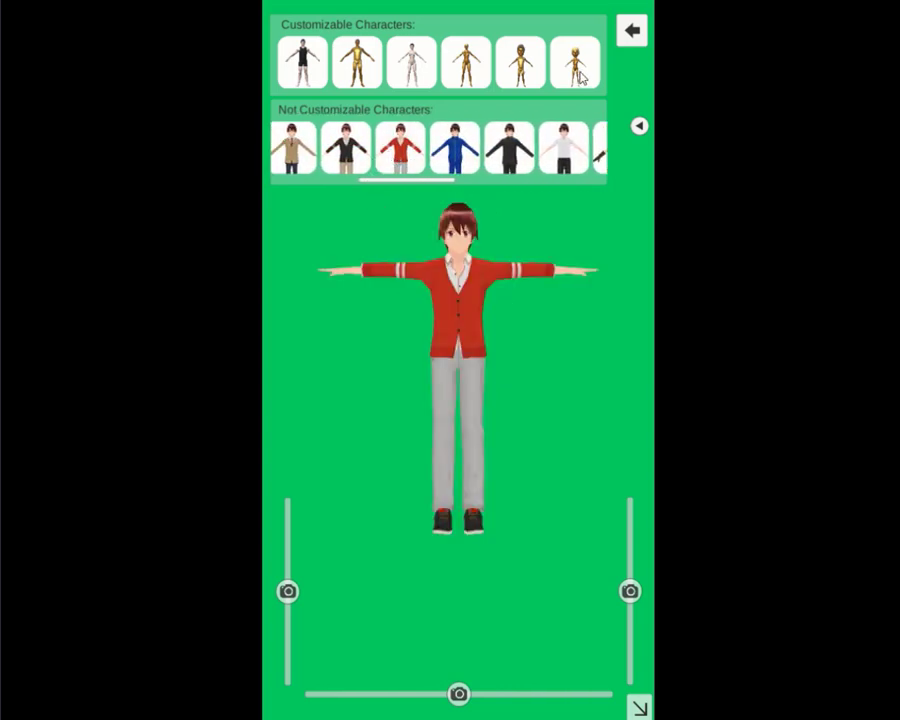
click(632, 31)
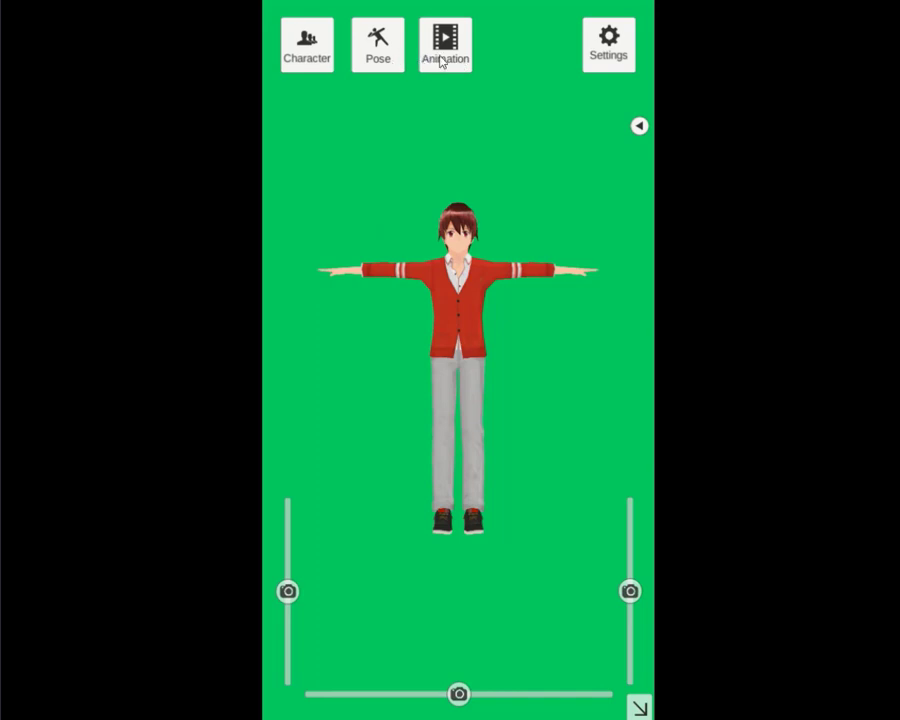
click(441, 60)
Step: Play Walk, Dance, then Jump on the red-jacket boy, leaving him in the crouched jump pose
click(425, 62)
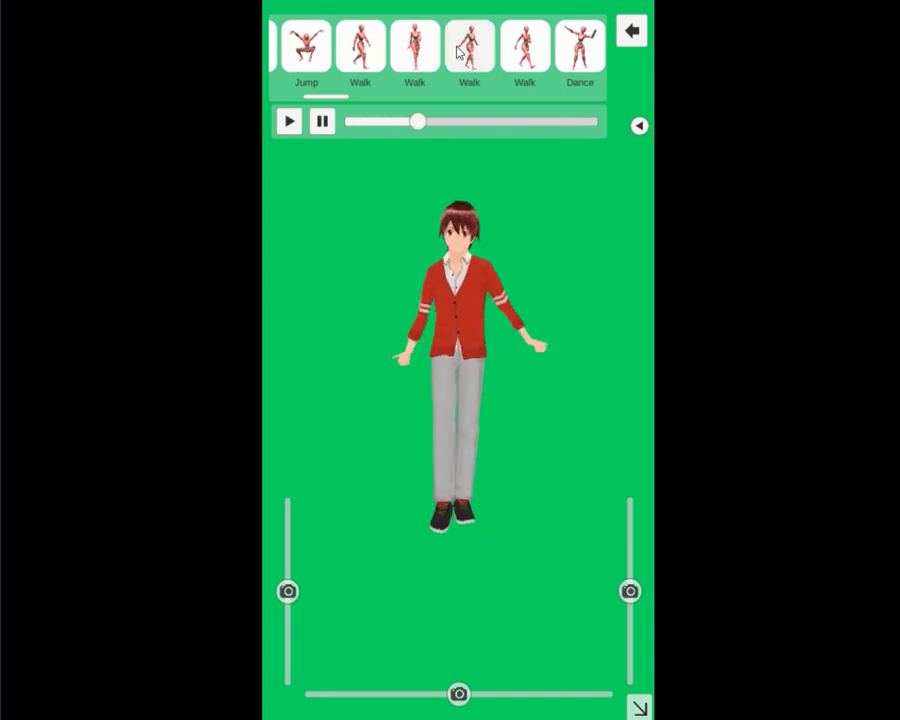
click(524, 45)
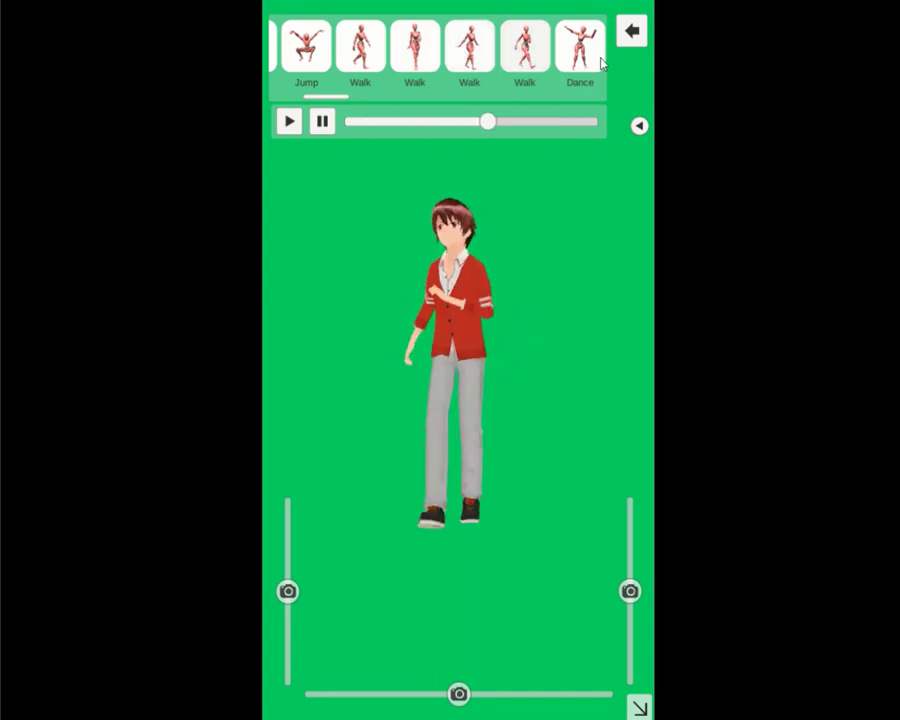
click(357, 77)
click(310, 62)
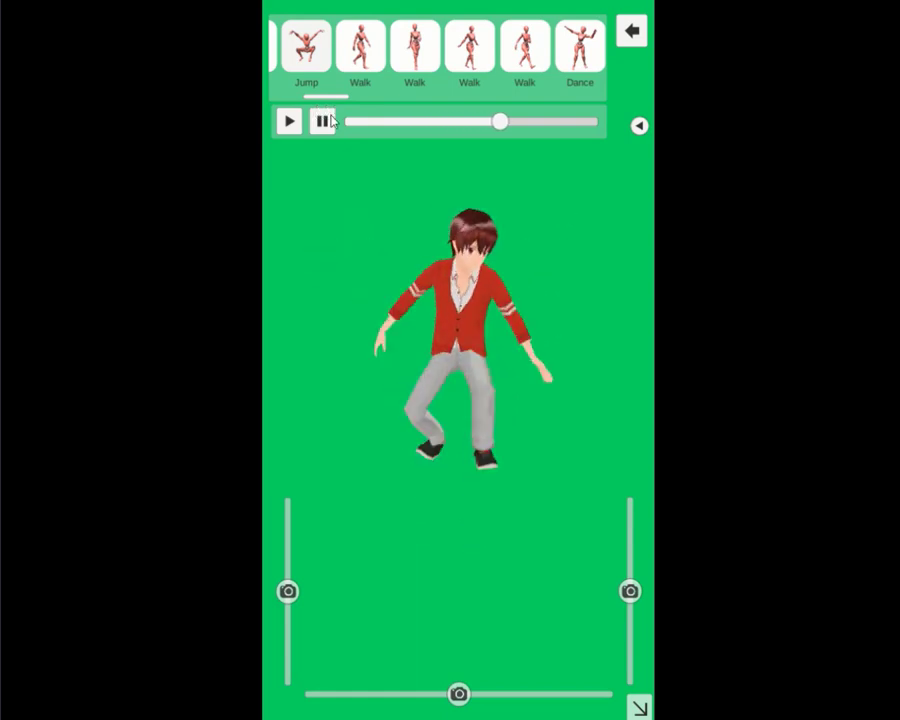
click(630, 33)
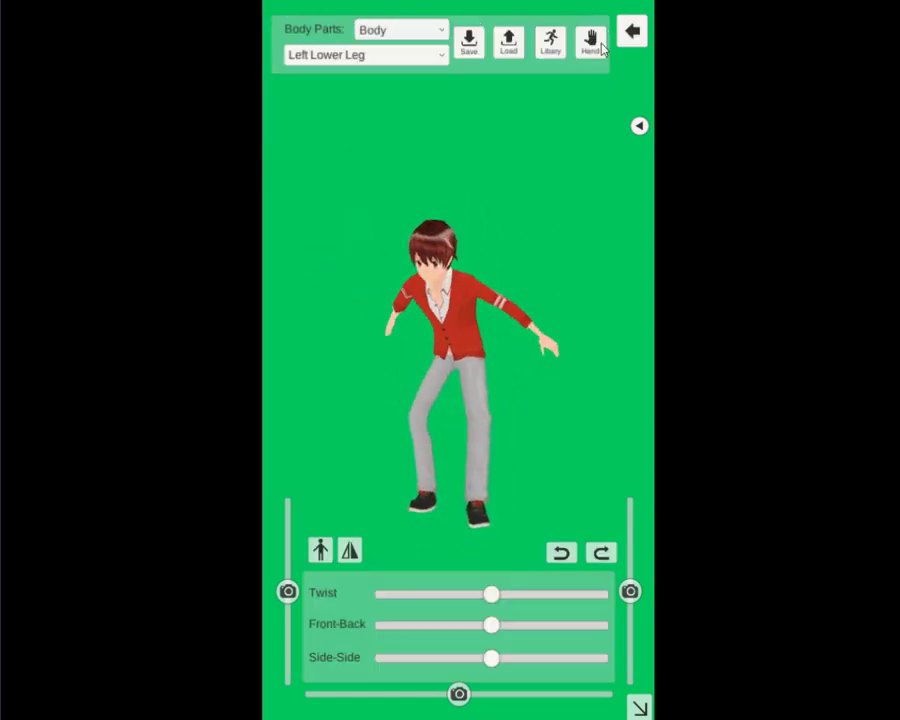
click(628, 33)
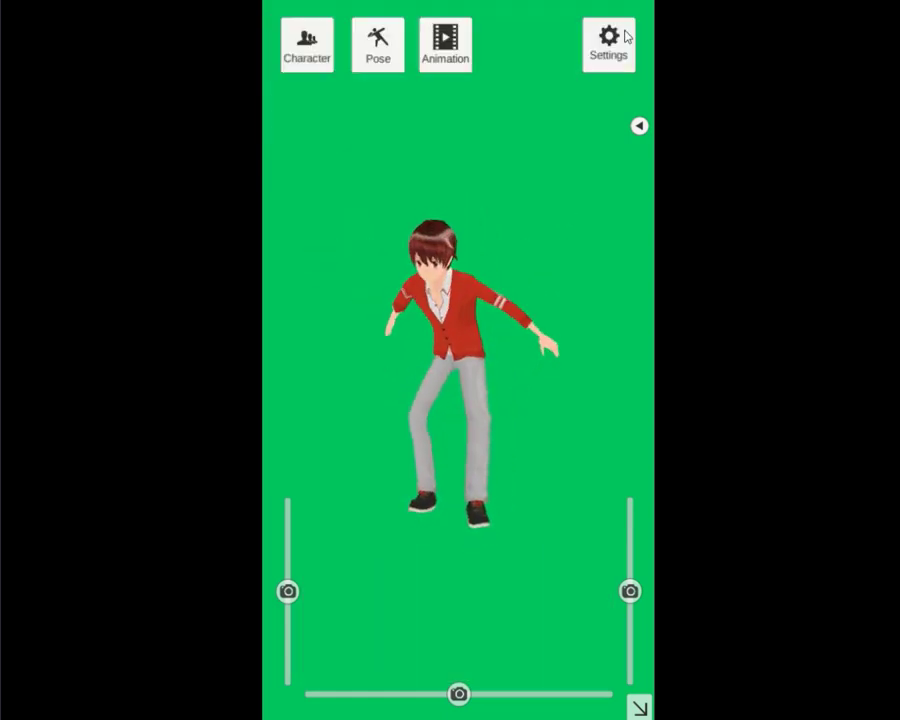
Step: Choose the red ninja girl from the Not Customizable characters
click(316, 58)
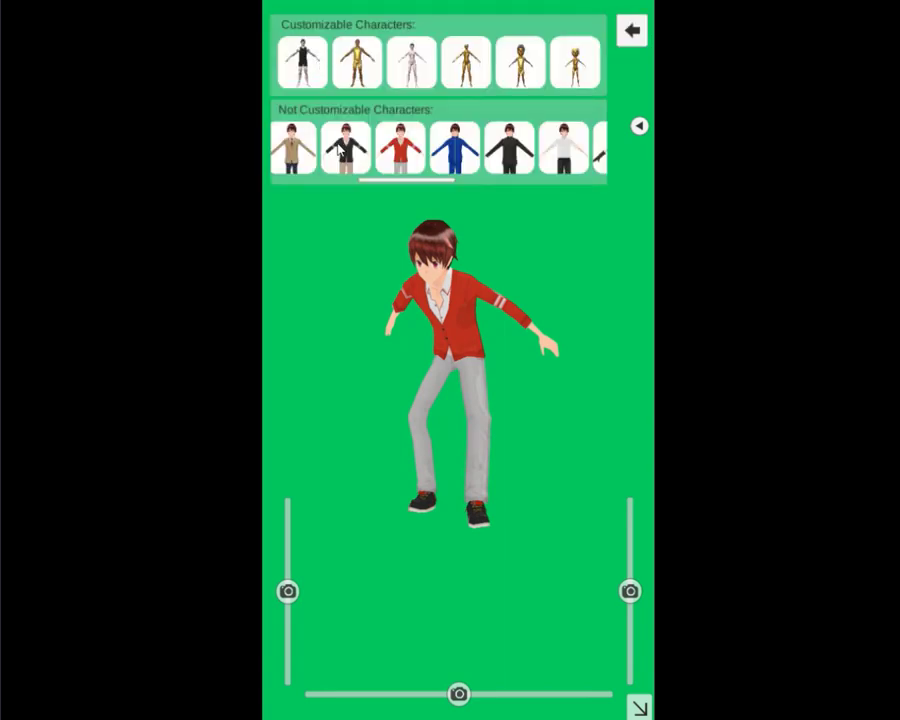
drag(337, 151, 540, 150)
click(460, 148)
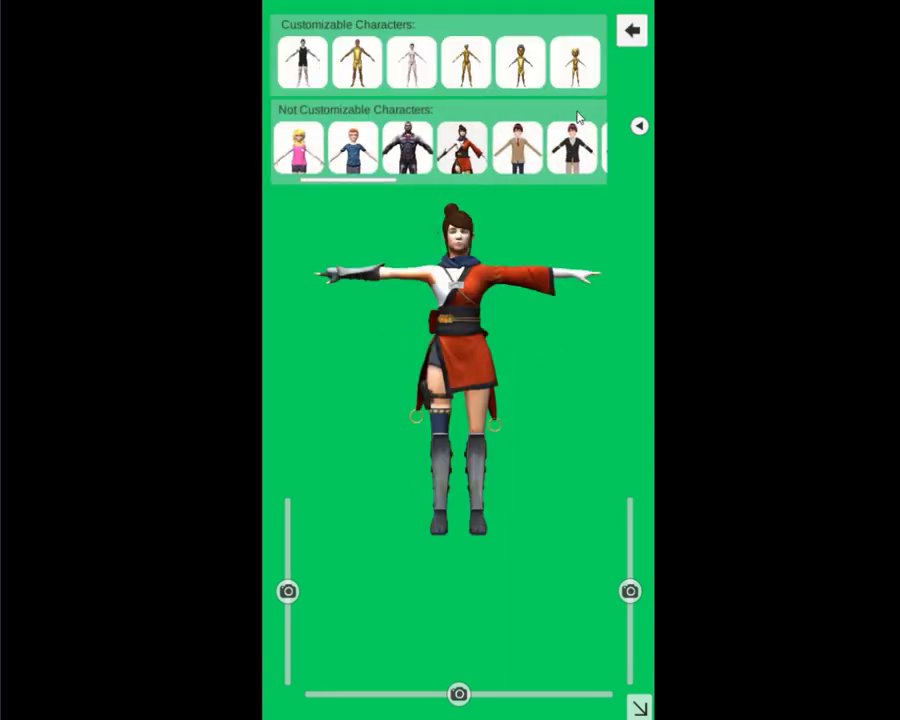
key(Escape)
Step: Try Walk, Run and both Zombie animations, settling on the third Run clip
click(458, 56)
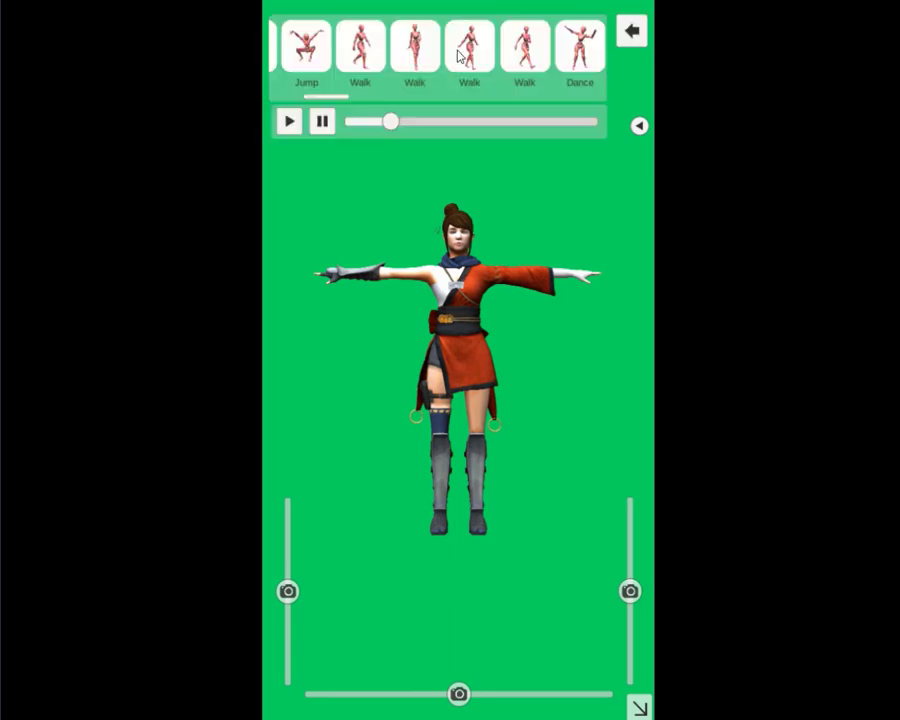
click(417, 64)
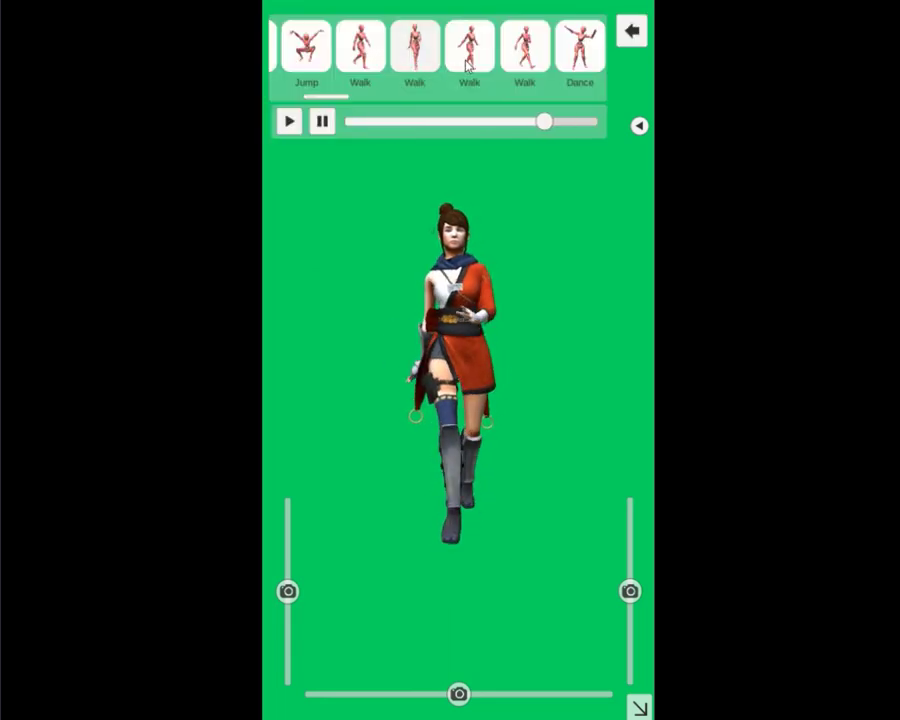
scroll(405, 70, down, 3)
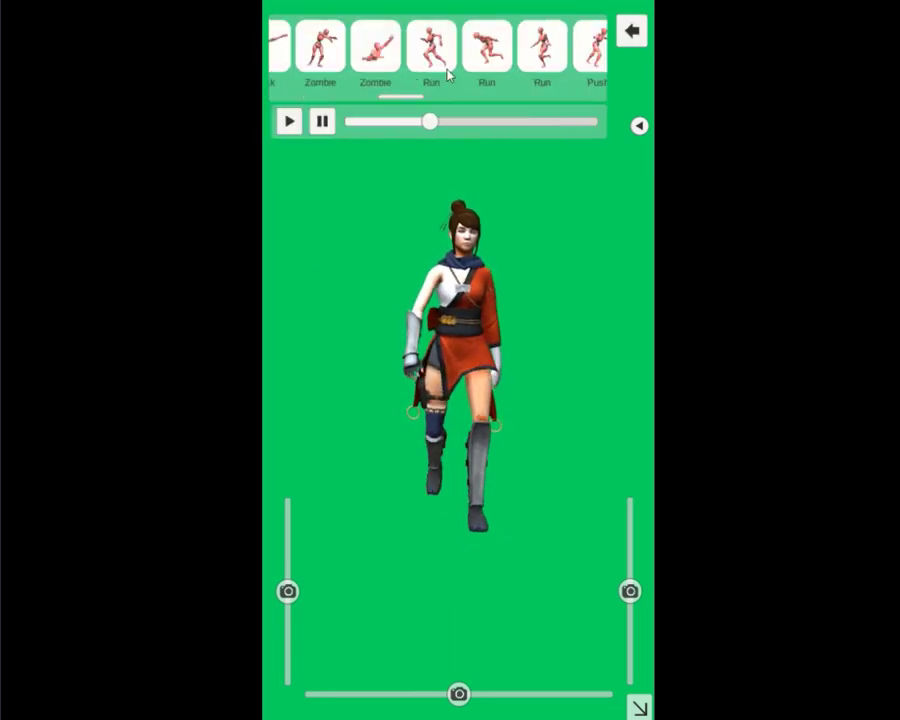
click(482, 58)
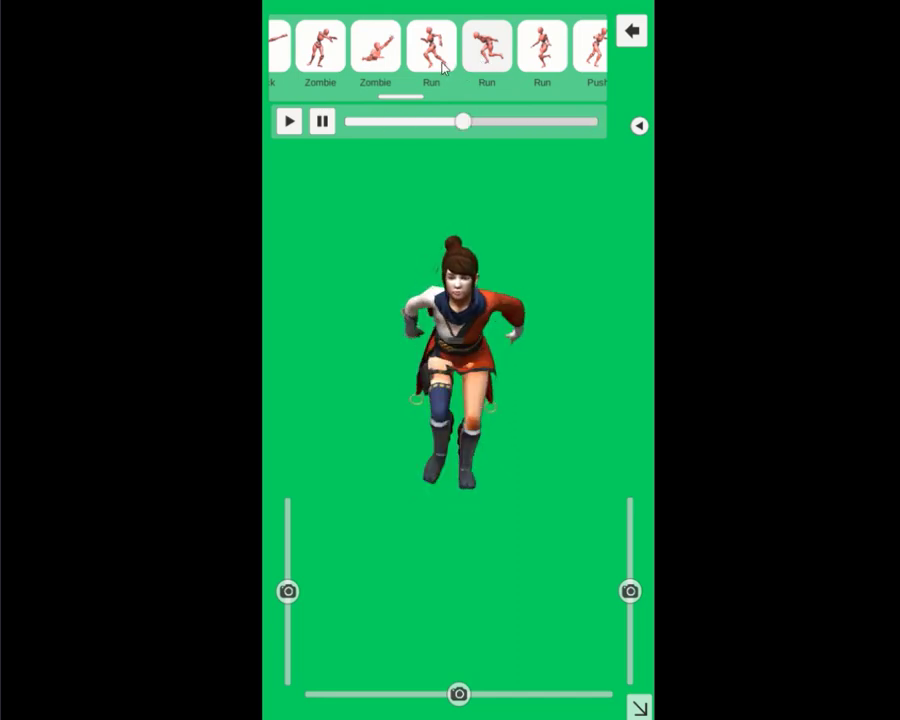
click(376, 62)
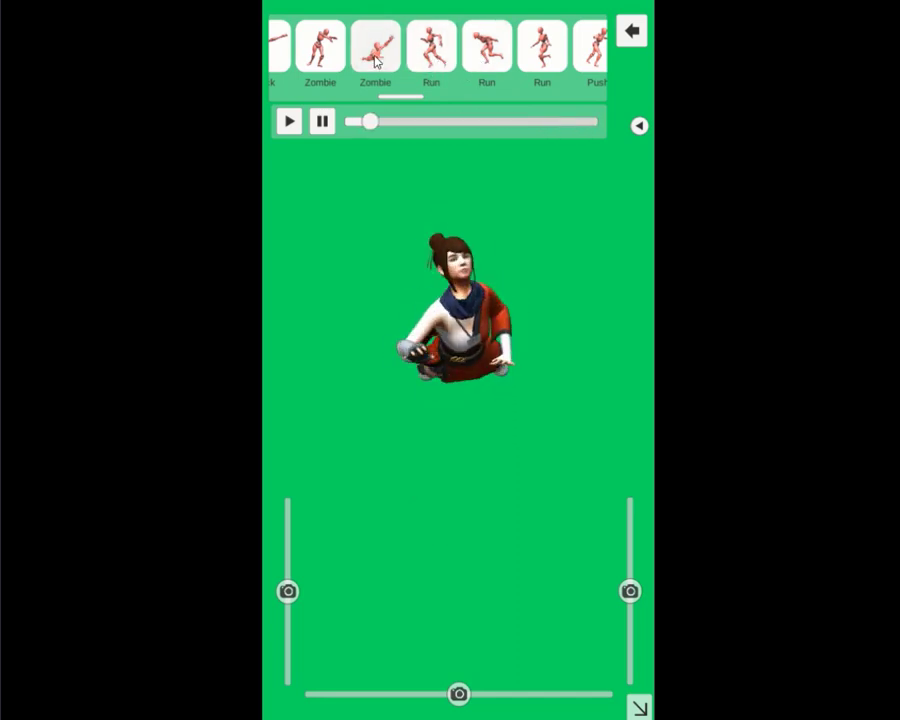
click(326, 64)
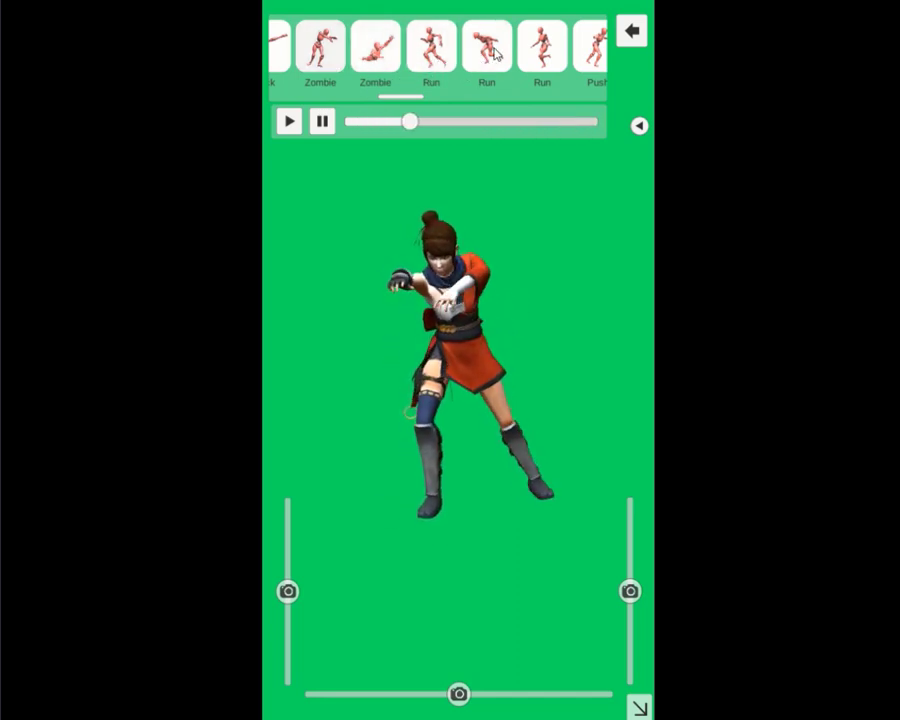
click(548, 45)
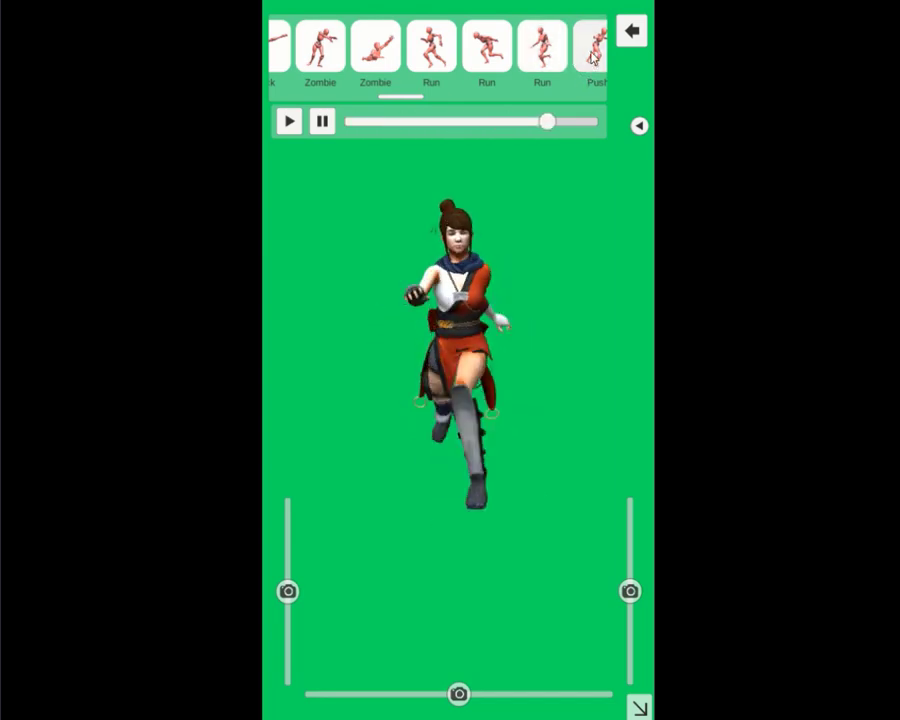
click(482, 60)
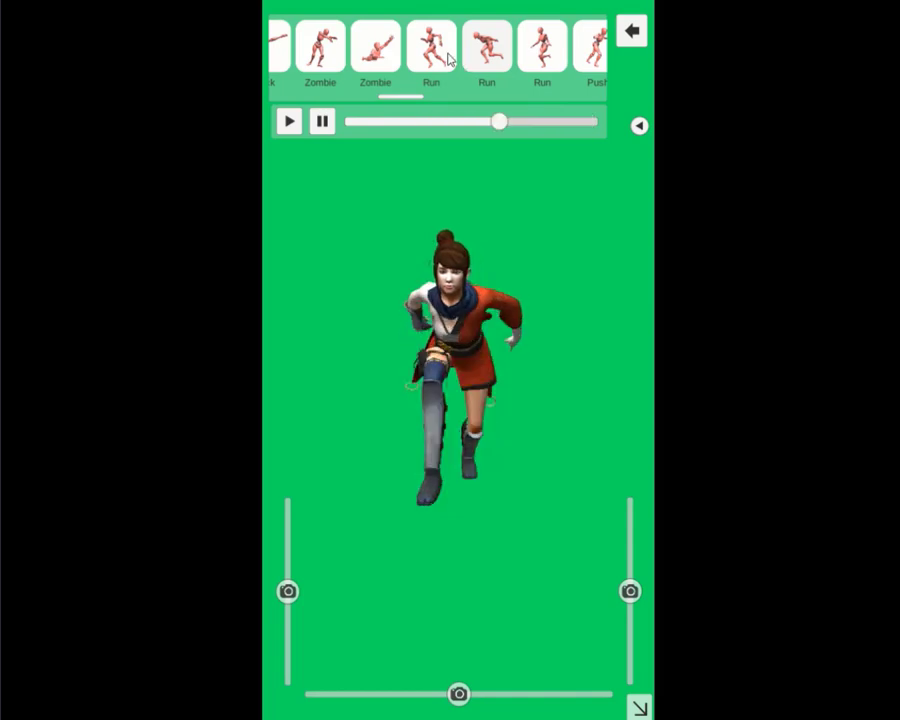
click(490, 68)
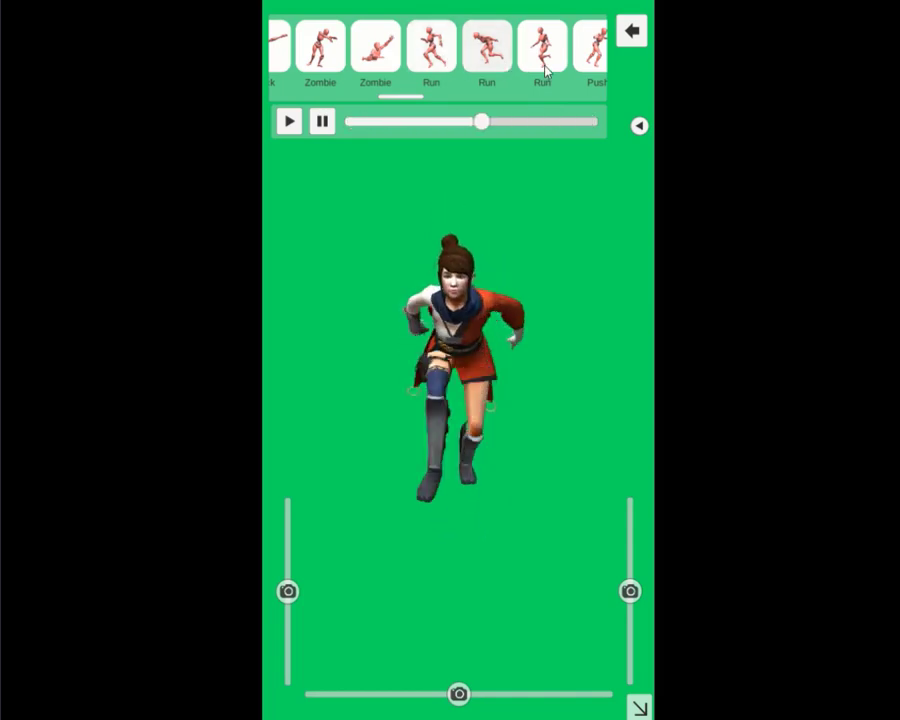
click(558, 65)
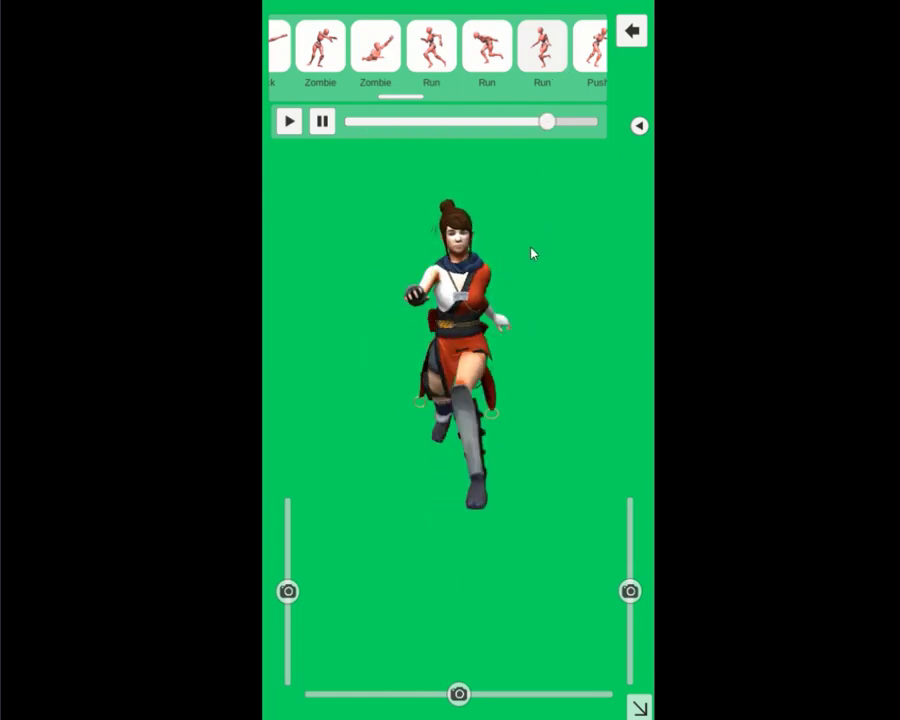
click(633, 32)
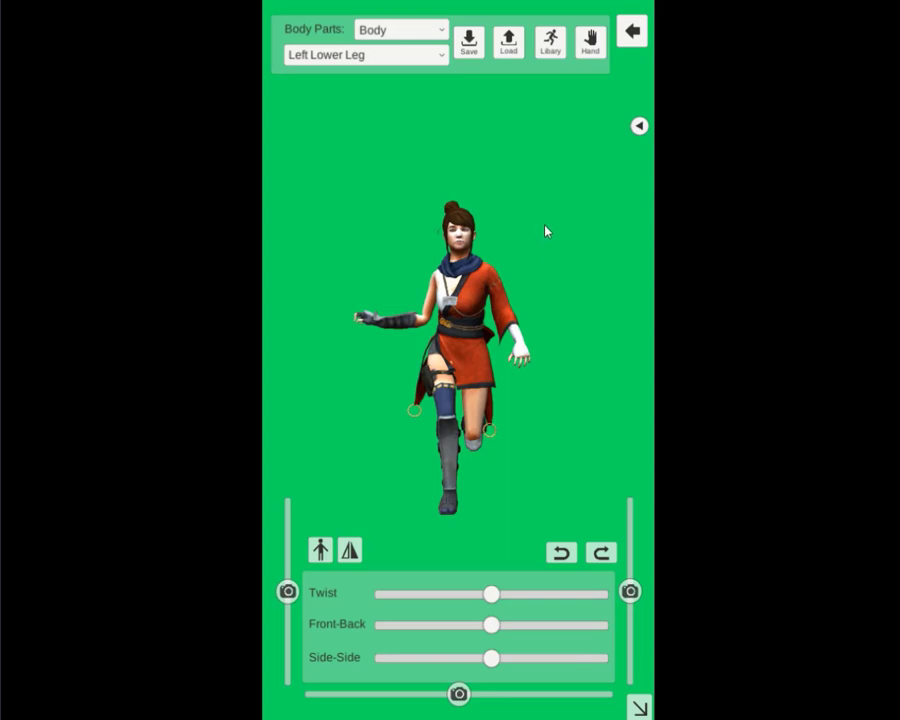
Step: Reset the ninja girl to a T-pose and twist her head to the side
click(317, 553)
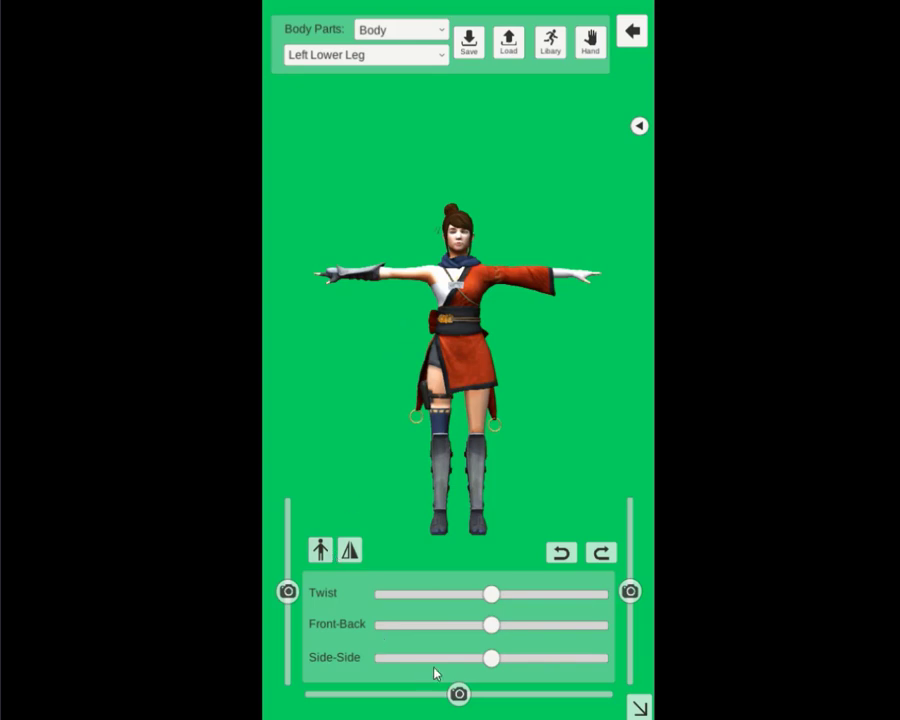
mouse_move(490, 658)
mouse_down()
mouse_move(337, 655)
mouse_move(589, 657)
mouse_move(297, 663)
mouse_move(506, 662)
mouse_move(400, 625)
mouse_move(492, 628)
mouse_up()
click(461, 253)
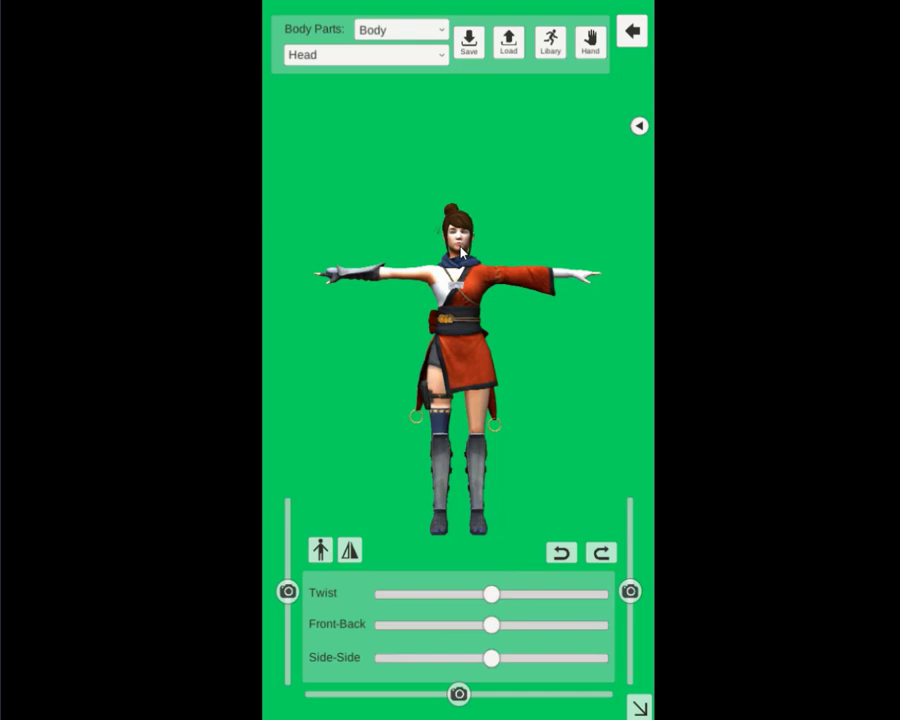
drag(491, 594, 446, 594)
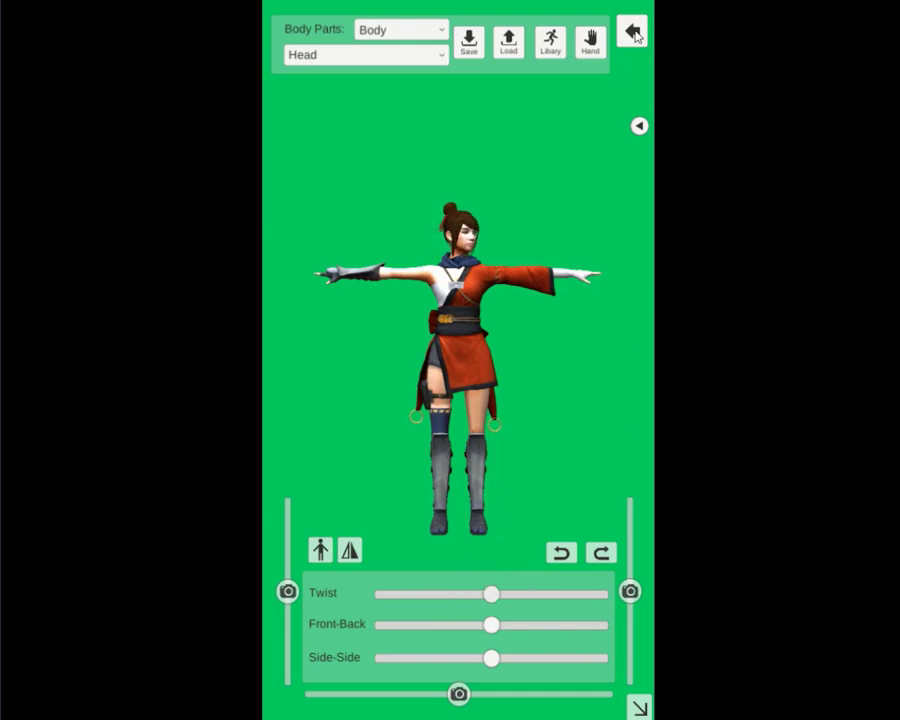
click(591, 40)
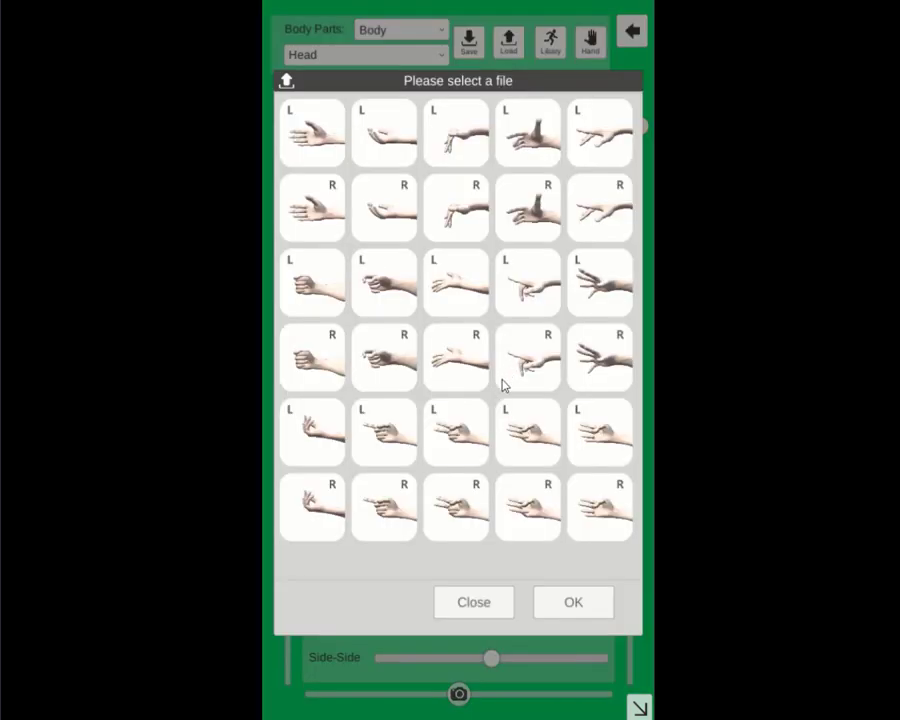
Step: Apply a curled right-hand pose preset
click(388, 364)
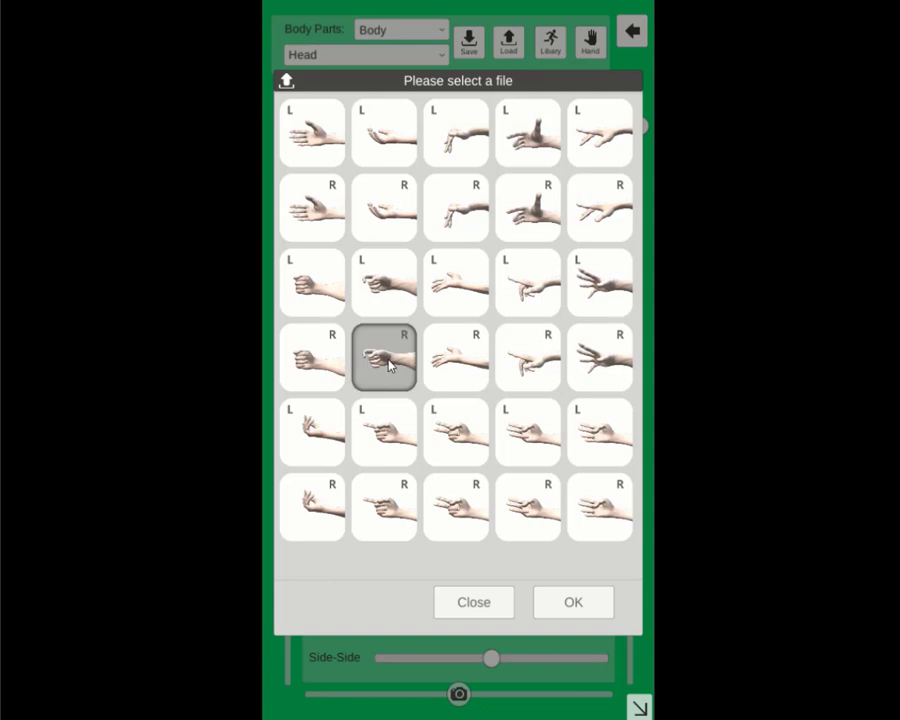
click(574, 597)
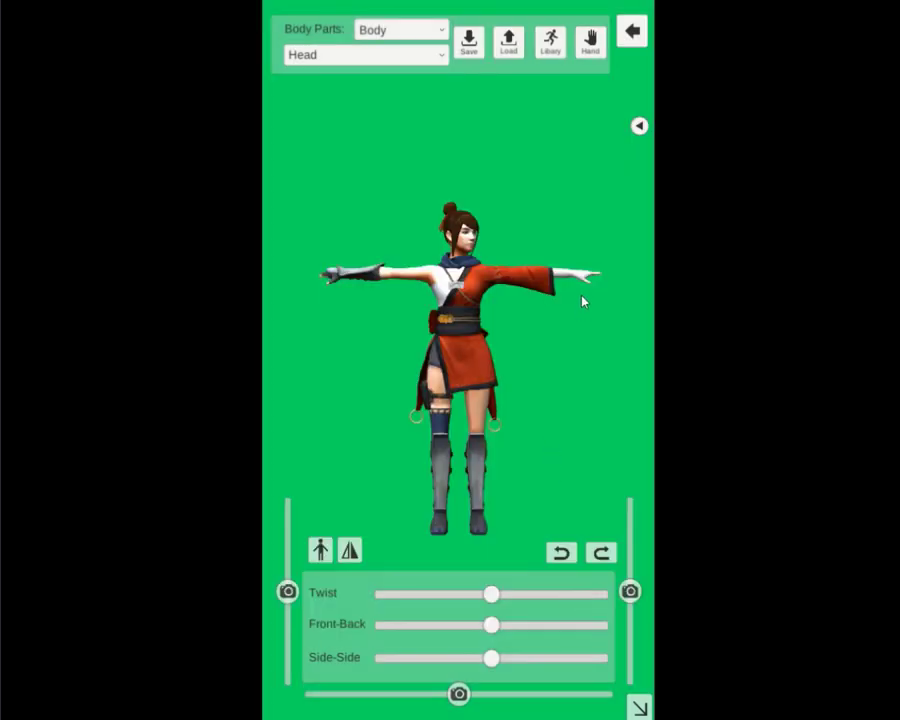
click(583, 300)
Step: Apply a cupped left-hand pose preset and return to the main menu
click(364, 281)
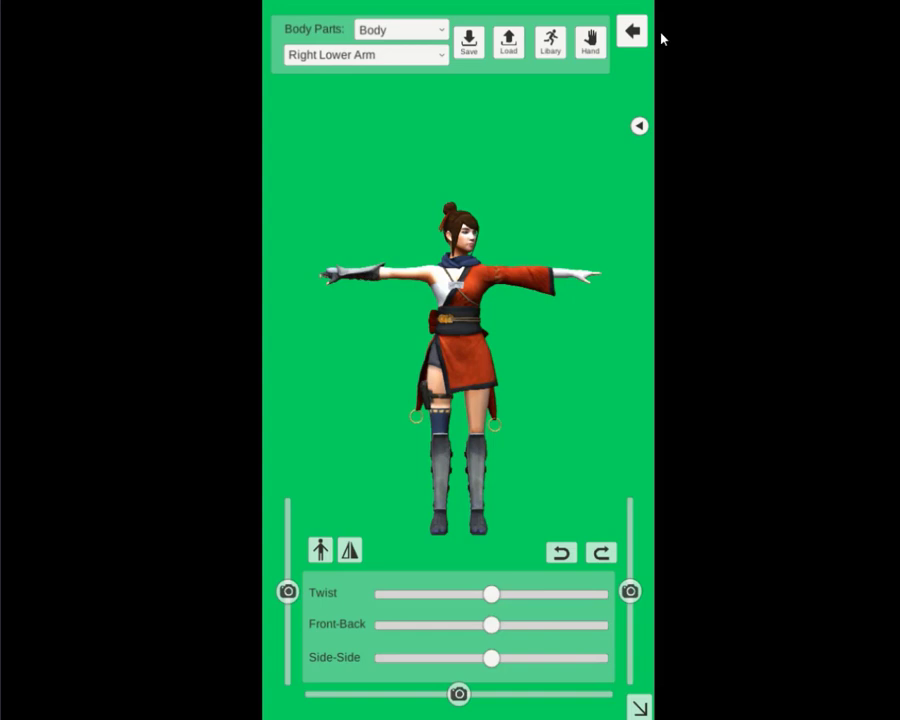
click(592, 44)
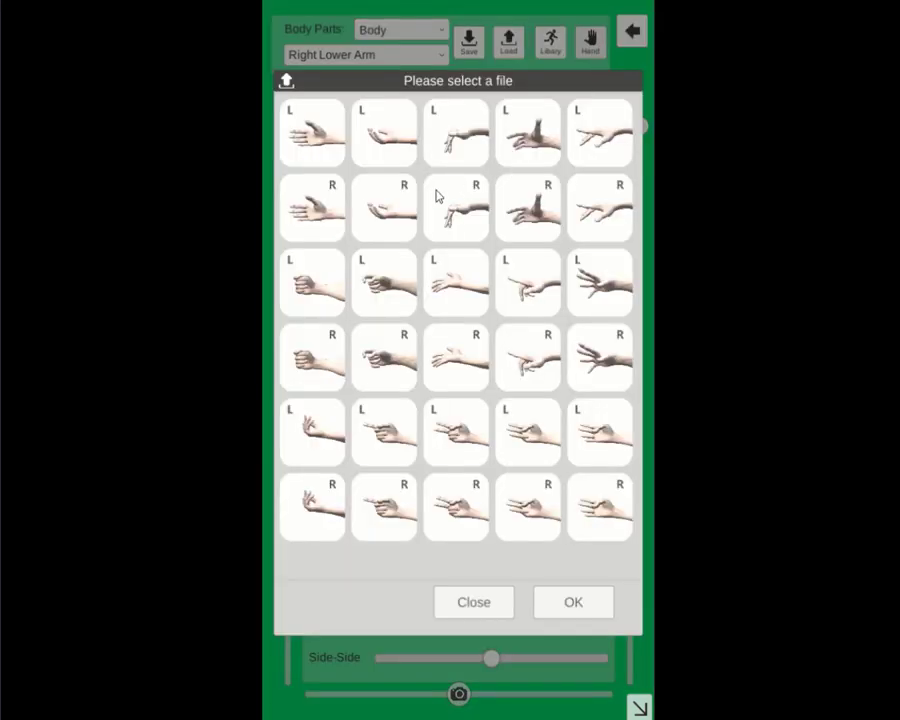
click(390, 140)
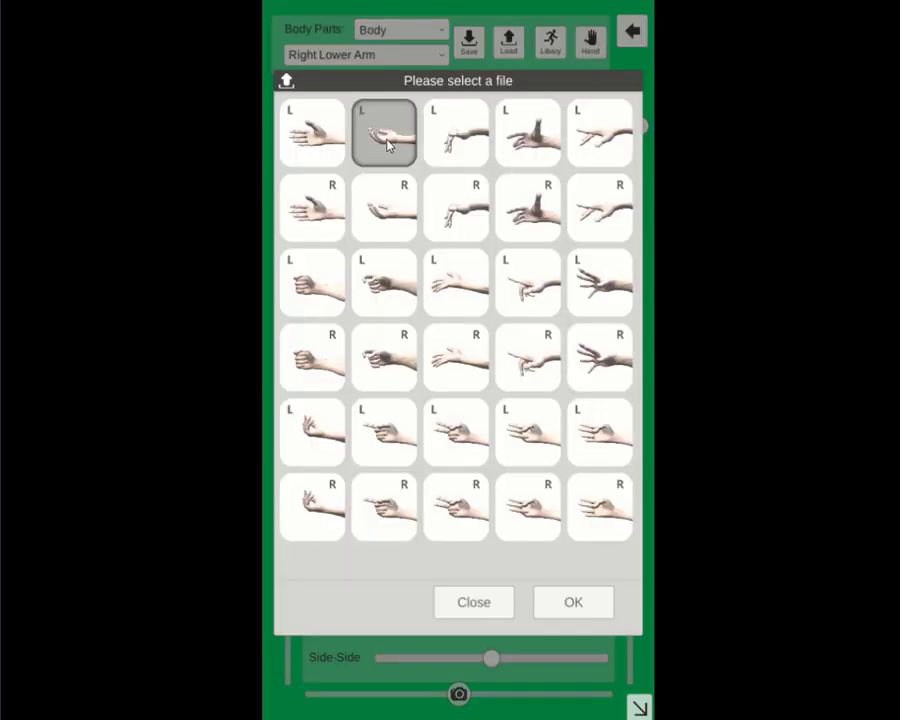
click(588, 612)
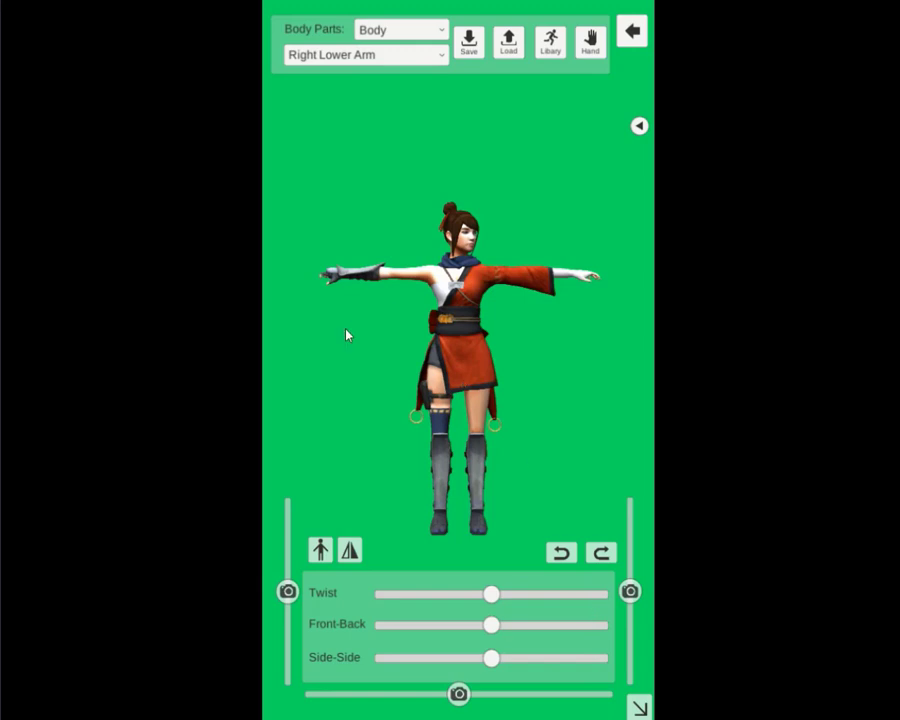
click(631, 31)
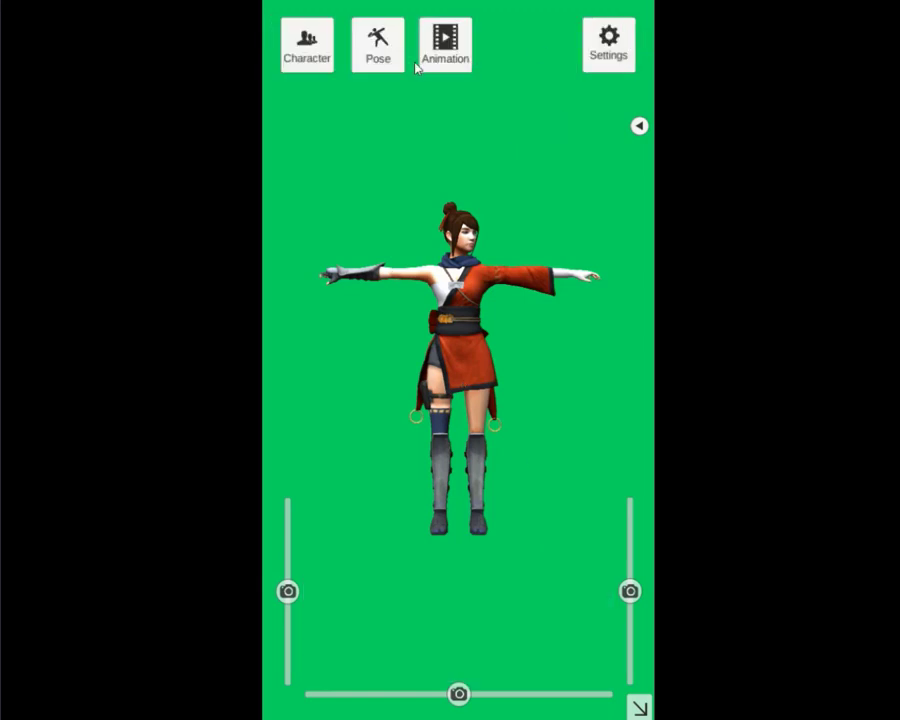
Step: Cycle through the third Run, Push, first Run and crouching Zombie clips, ending on standing Zombie walk
click(444, 55)
click(542, 62)
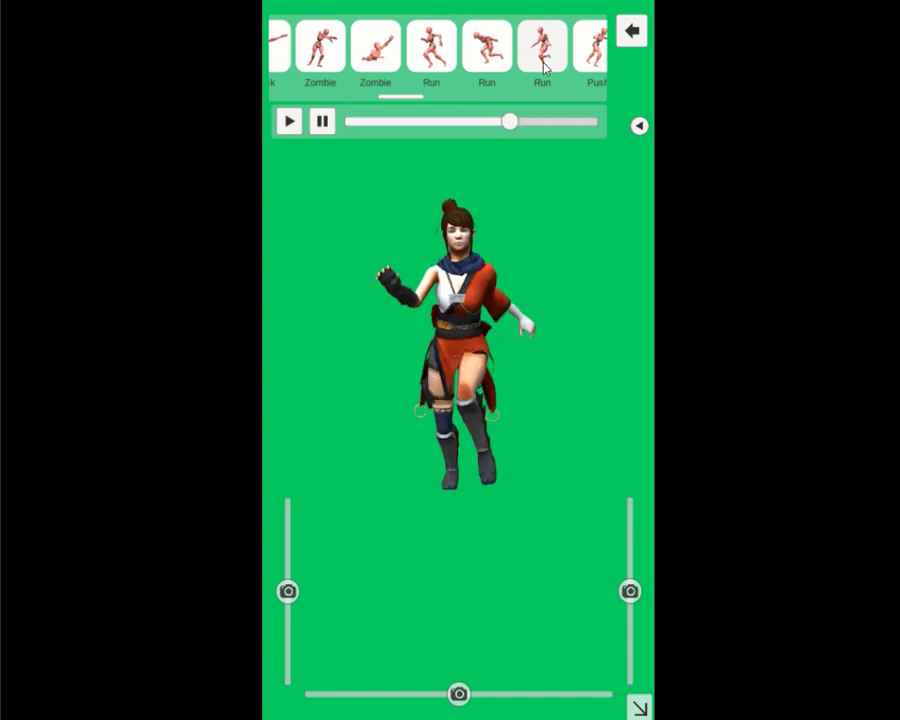
click(600, 52)
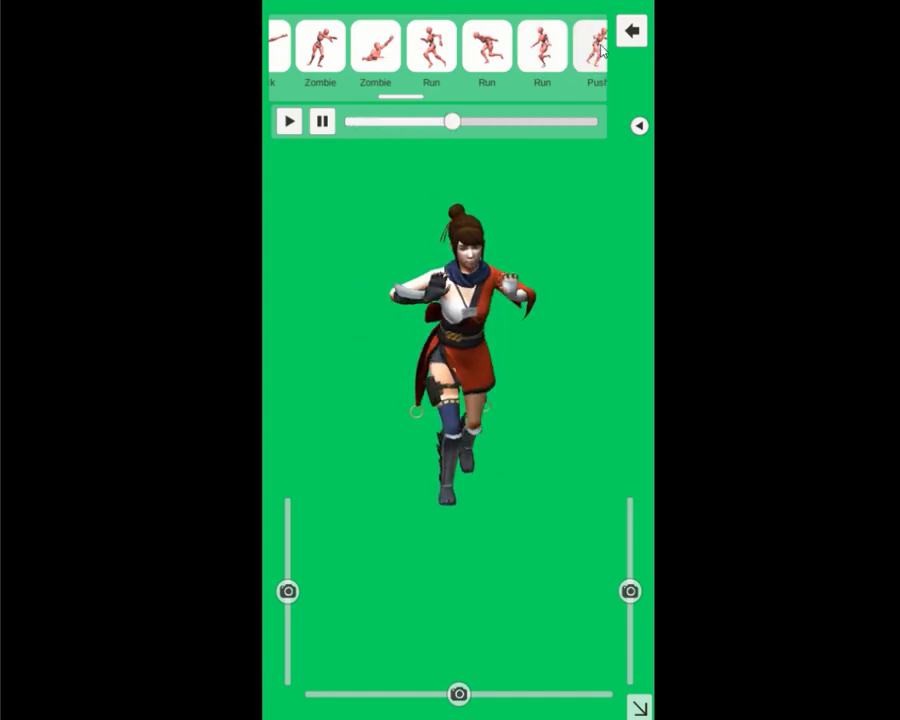
click(435, 60)
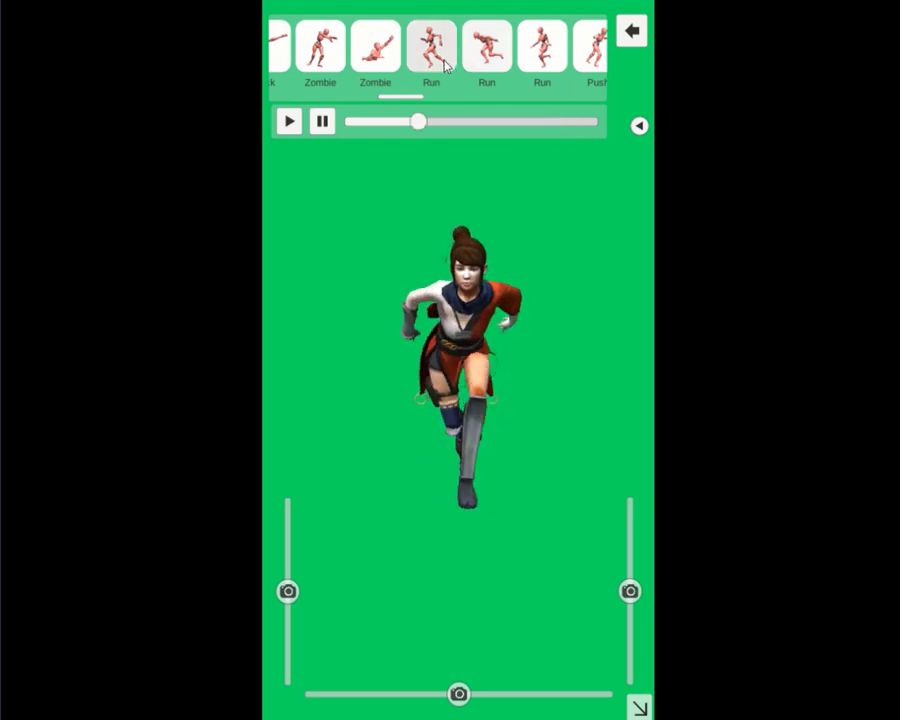
click(388, 60)
click(322, 70)
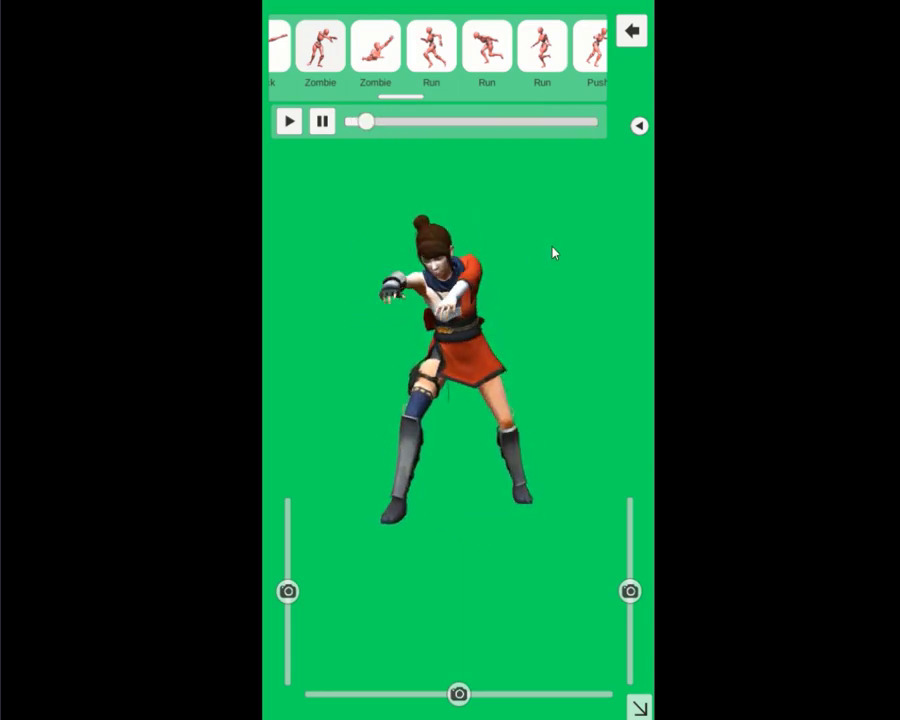
click(633, 30)
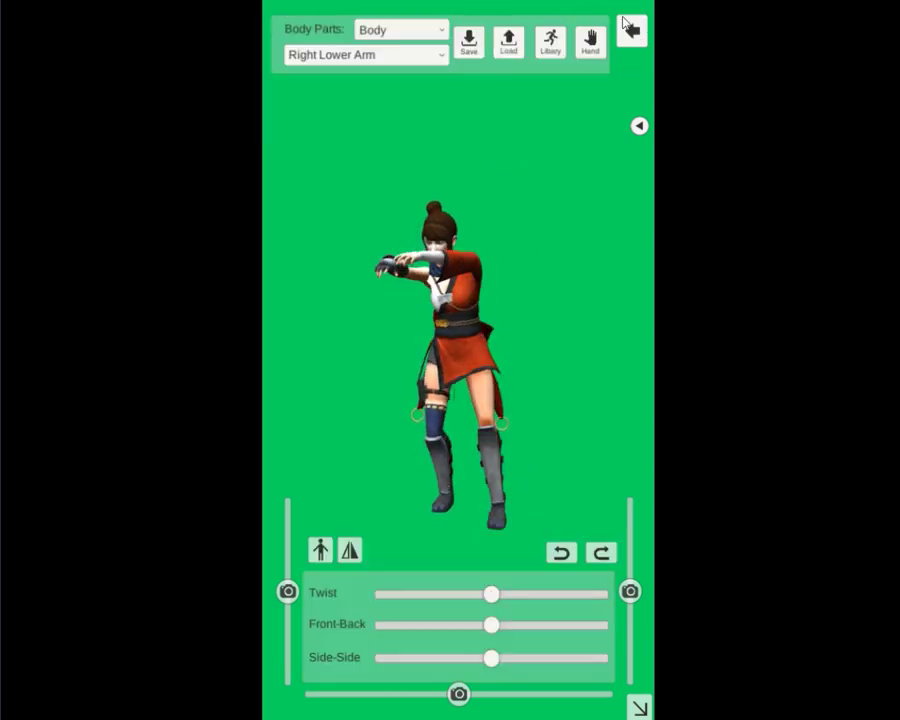
Step: Try the pink, purple, blue and grey background presets and toggle the grid off and back to small
click(632, 30)
click(605, 50)
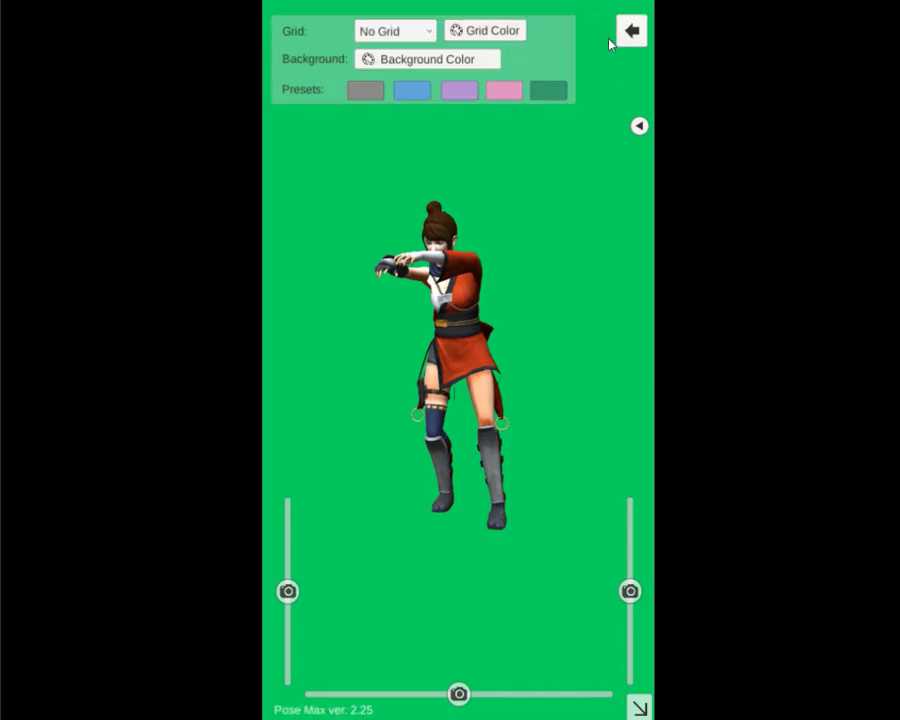
click(494, 92)
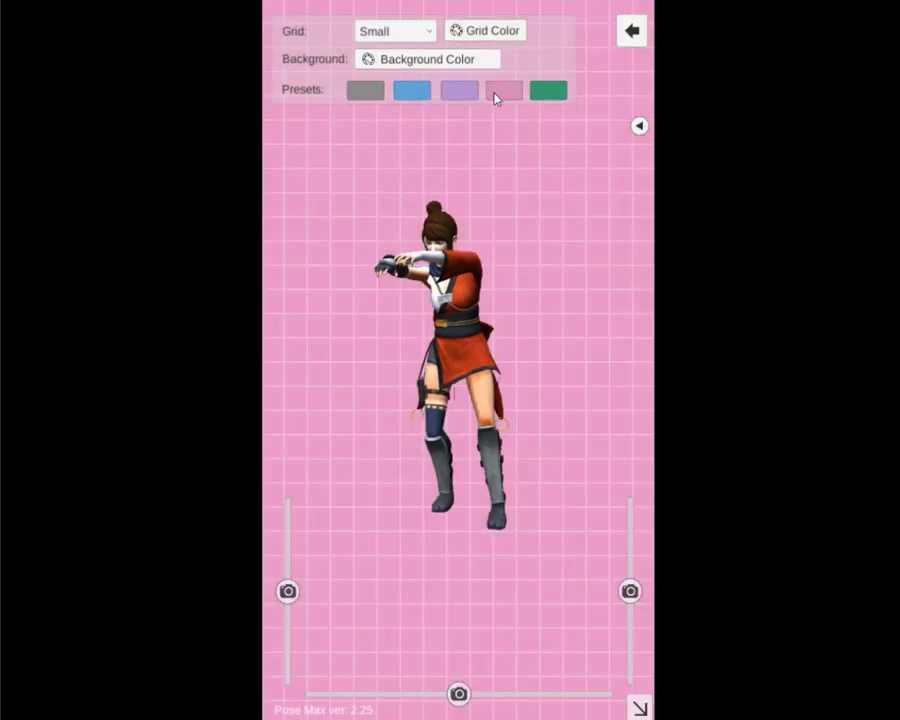
click(466, 94)
click(420, 94)
click(414, 32)
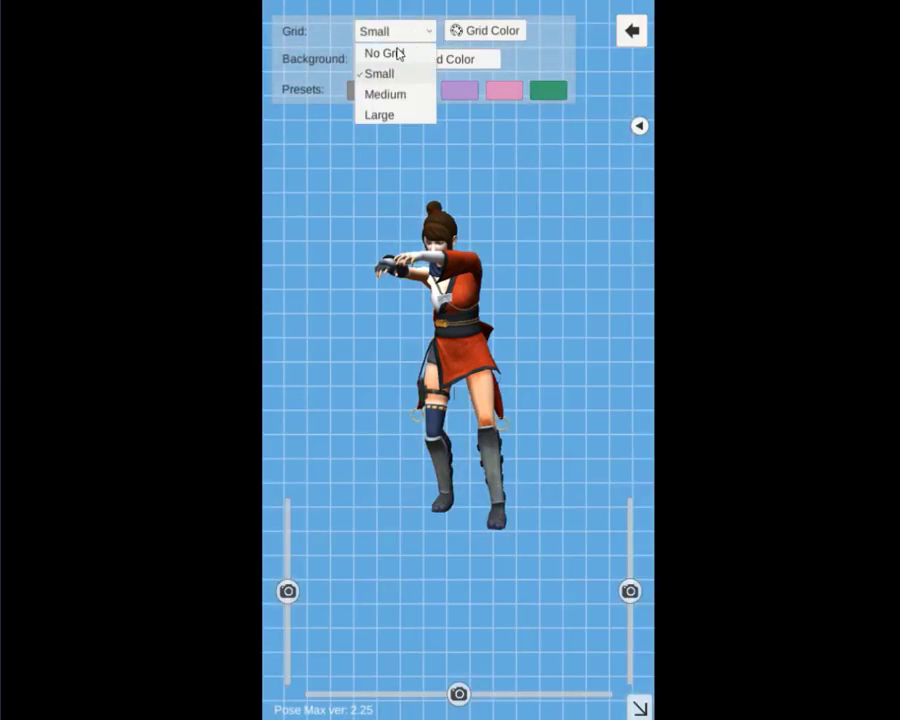
click(400, 53)
click(408, 92)
click(374, 95)
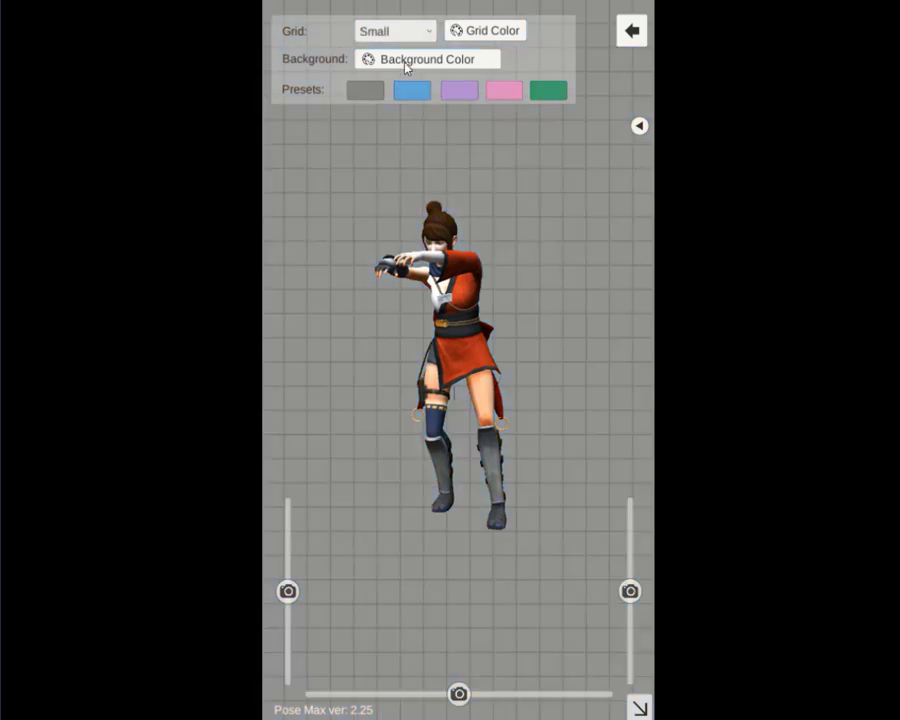
Step: Set a custom bright green background colour (2EF62FFF)
click(405, 62)
click(558, 395)
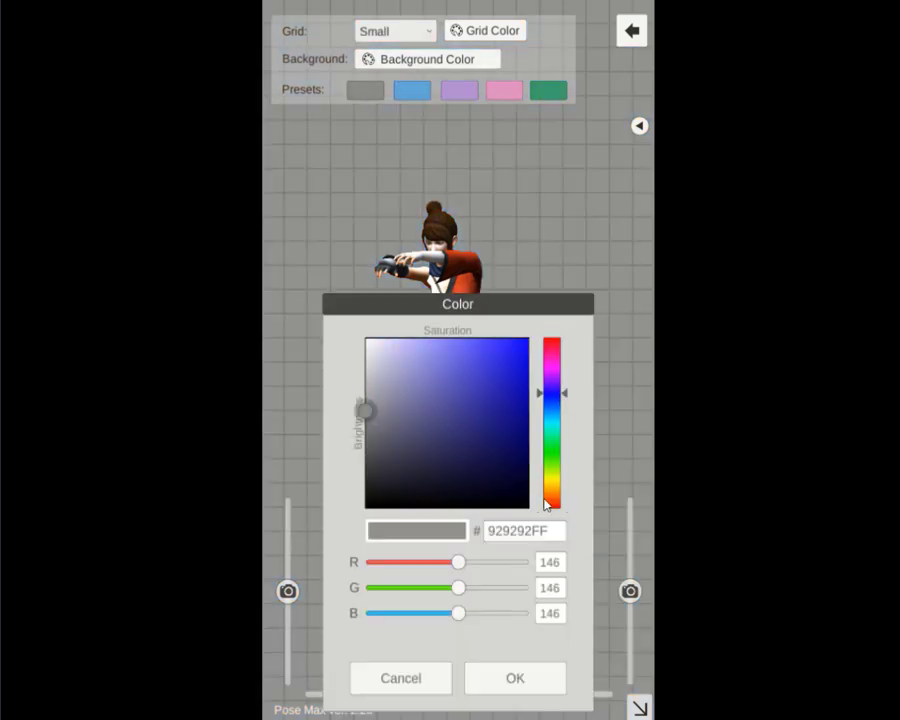
drag(547, 467, 554, 450)
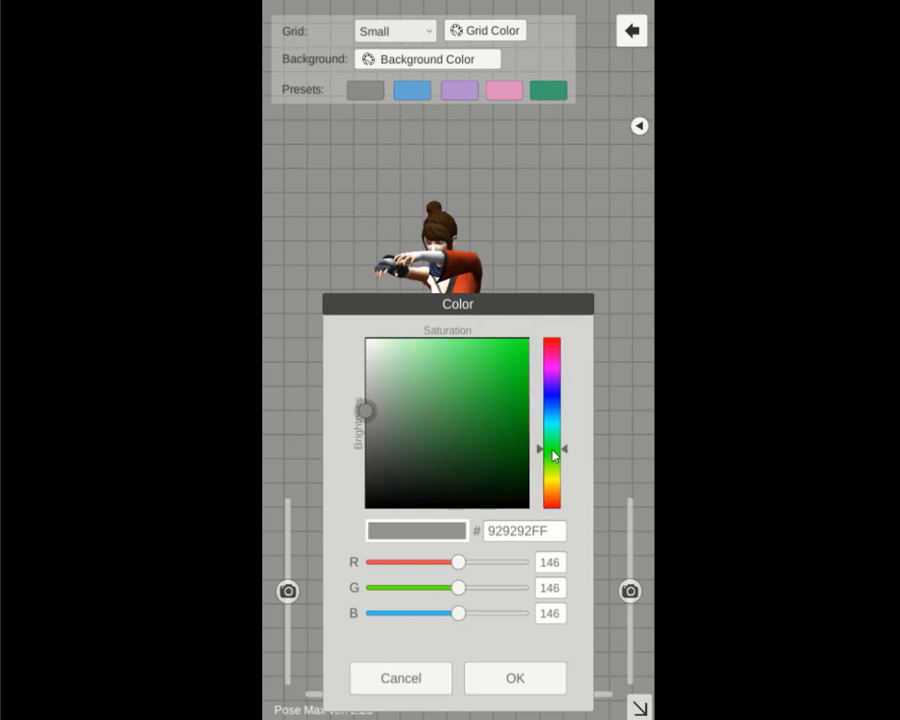
click(521, 346)
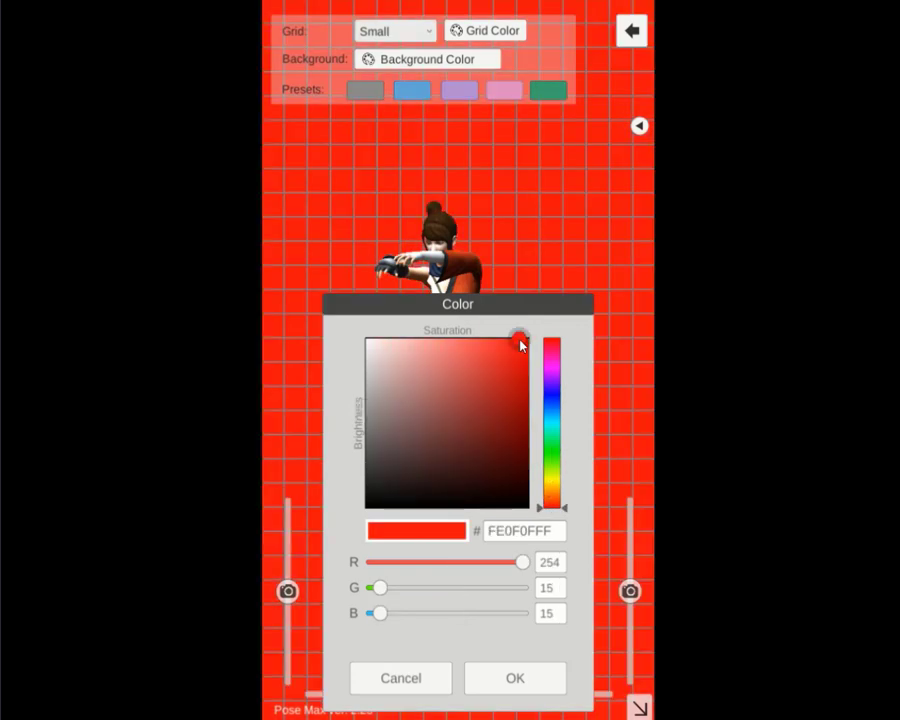
click(553, 483)
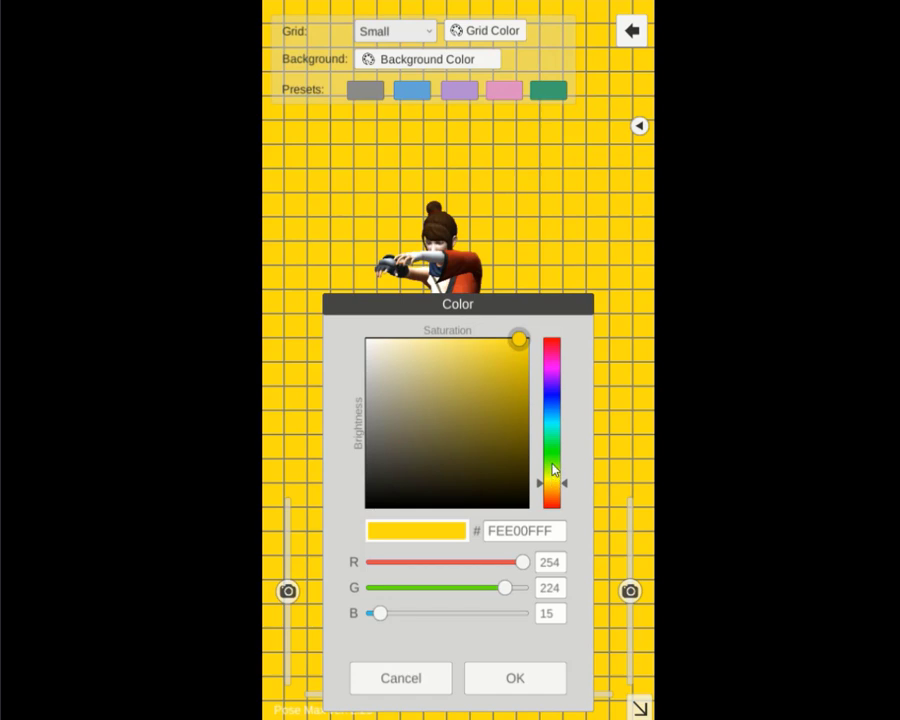
click(552, 464)
click(557, 453)
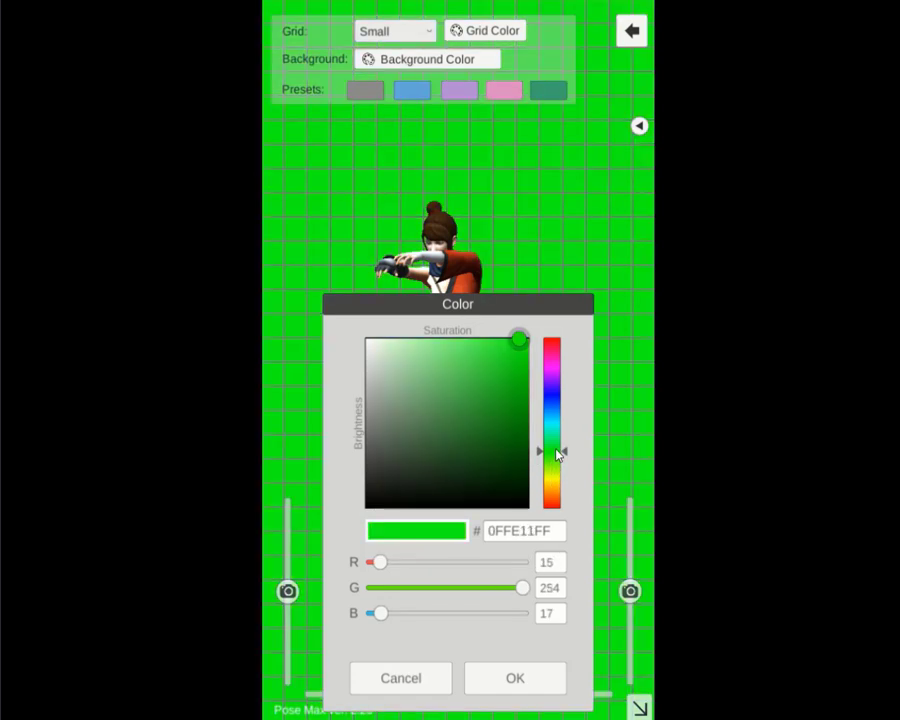
click(501, 349)
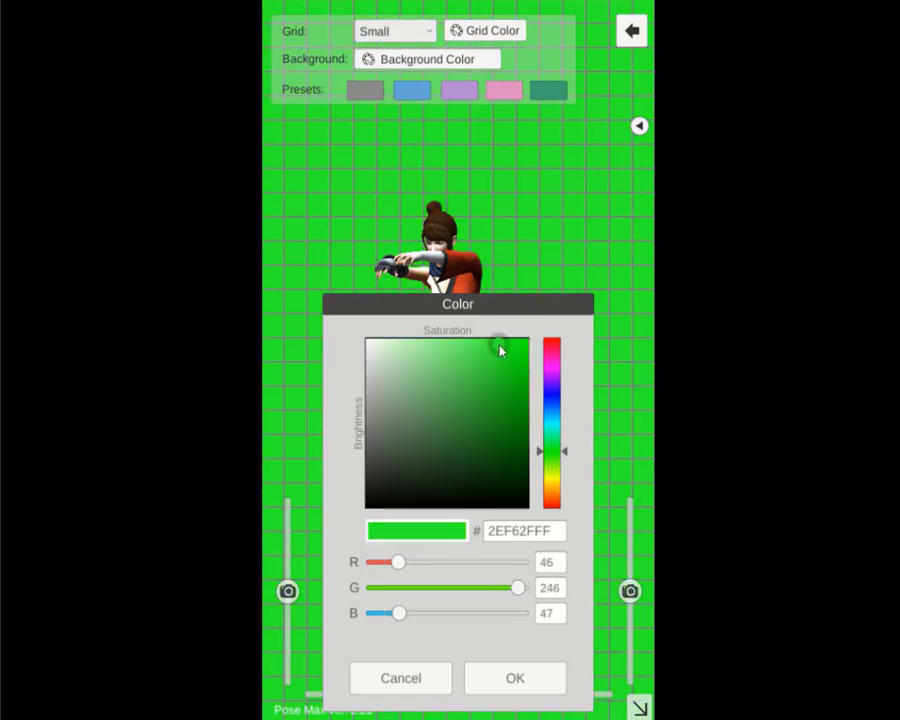
click(520, 684)
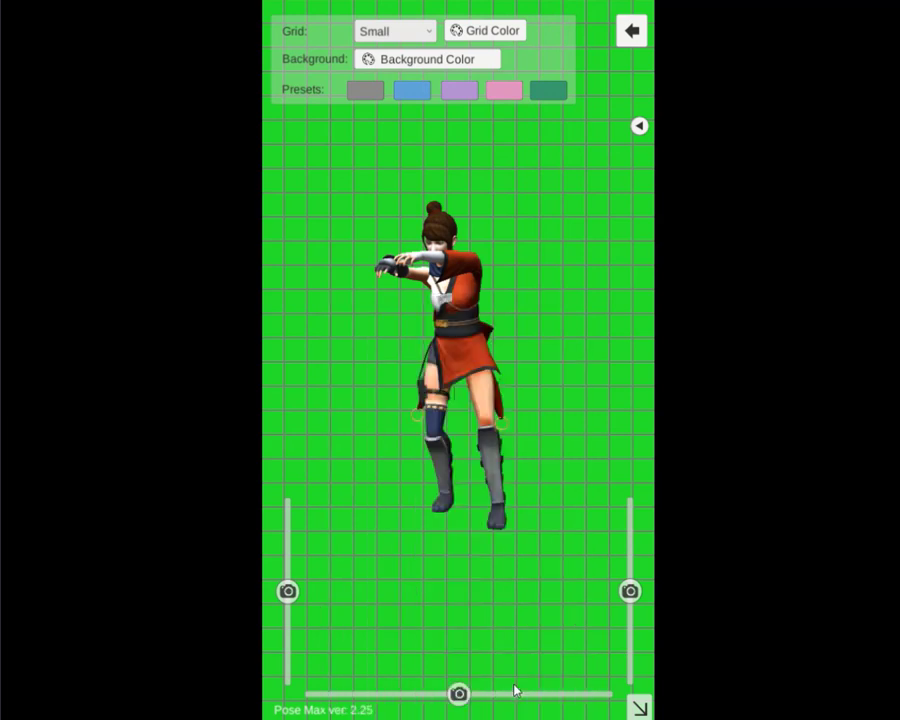
Step: Set the grid to No Grid and exit the scene settings
click(430, 31)
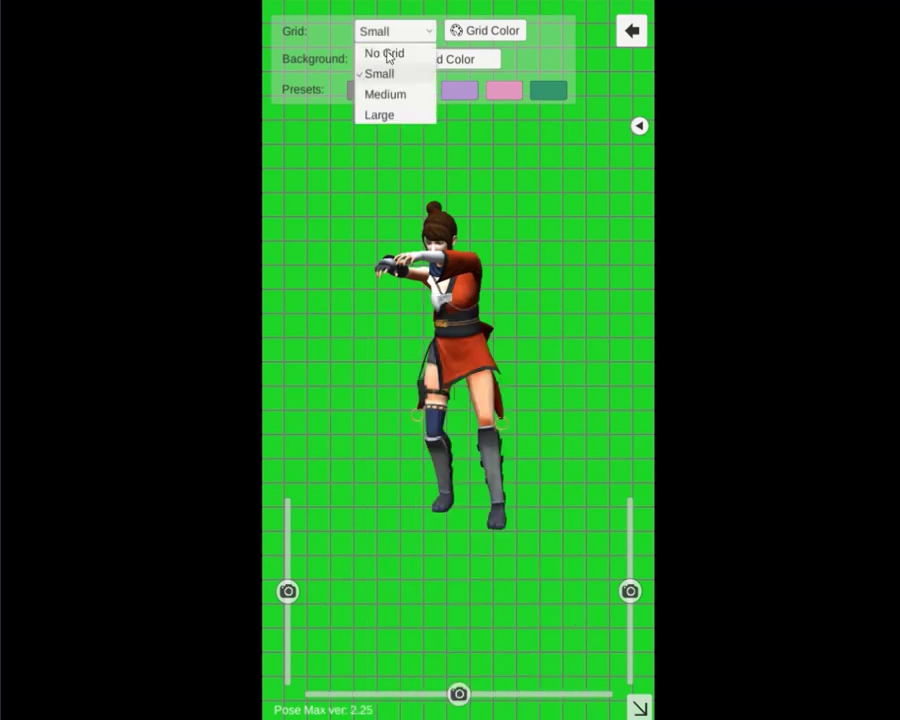
click(388, 54)
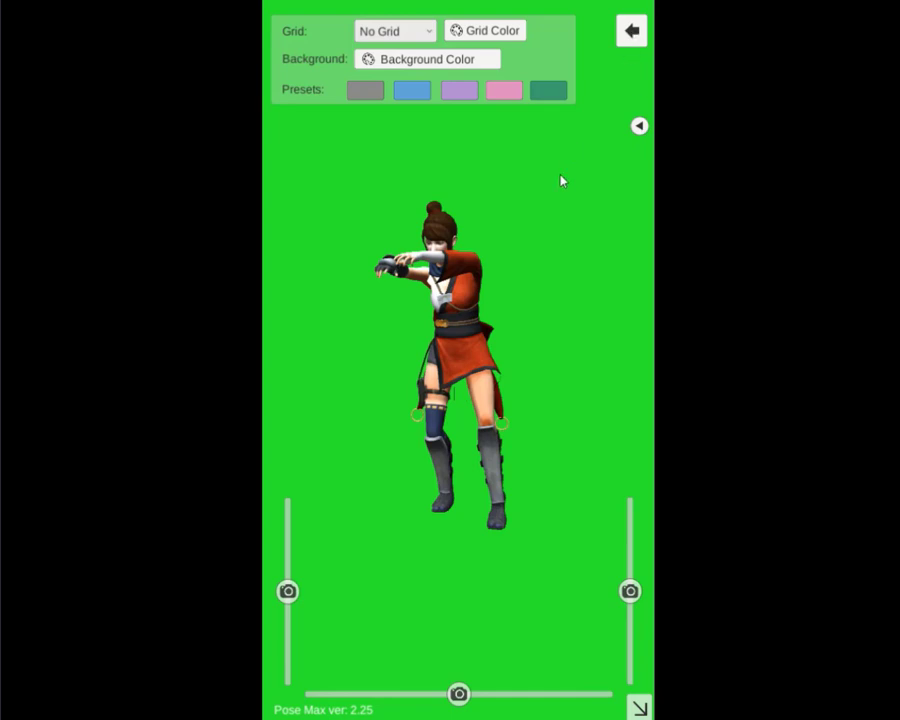
key(Escape)
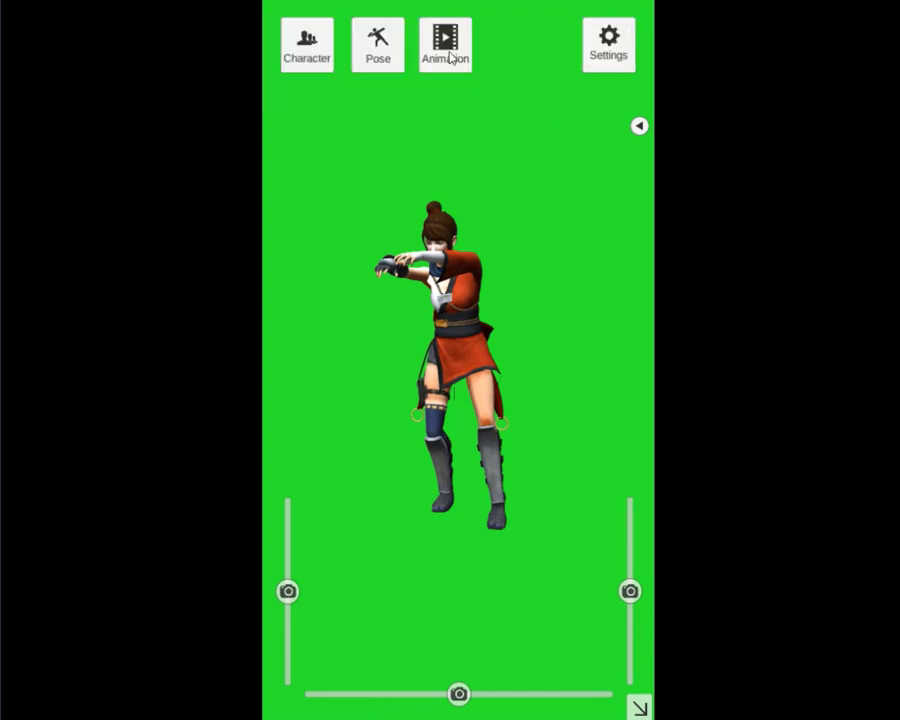
Step: Apply the Run animation, then orbit and zoom the camera to watch her run from behind
click(450, 58)
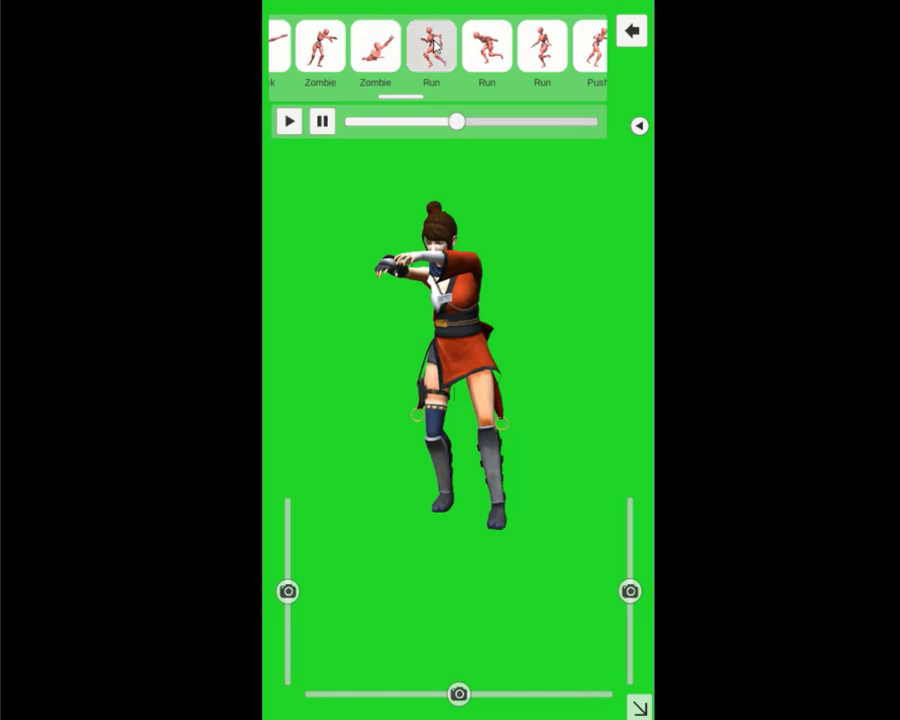
click(436, 45)
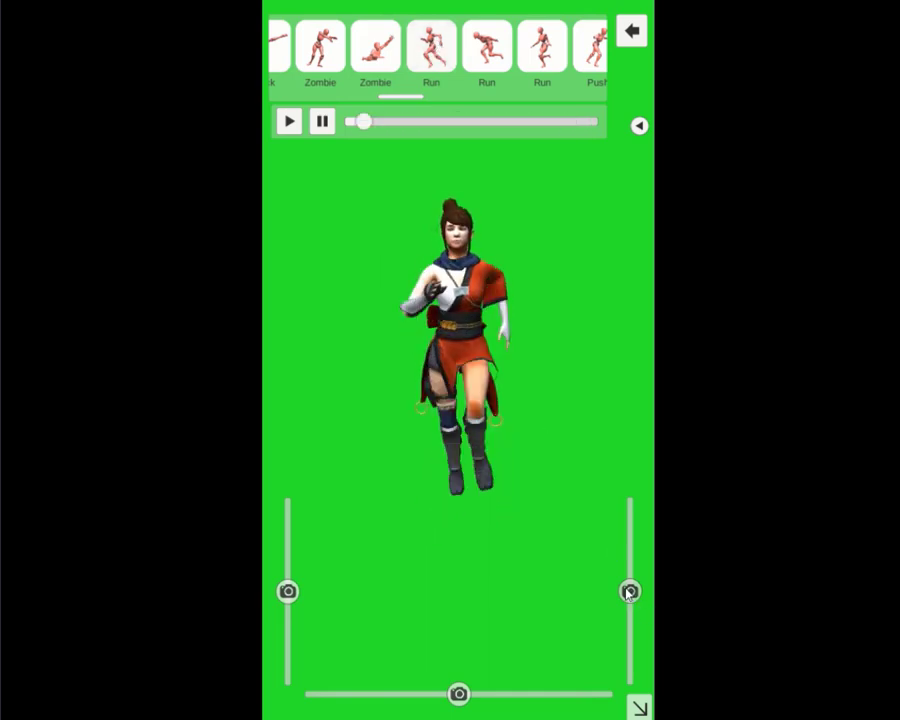
mouse_move(628, 592)
mouse_down()
mouse_move(622, 643)
mouse_move(631, 549)
mouse_move(630, 591)
mouse_up()
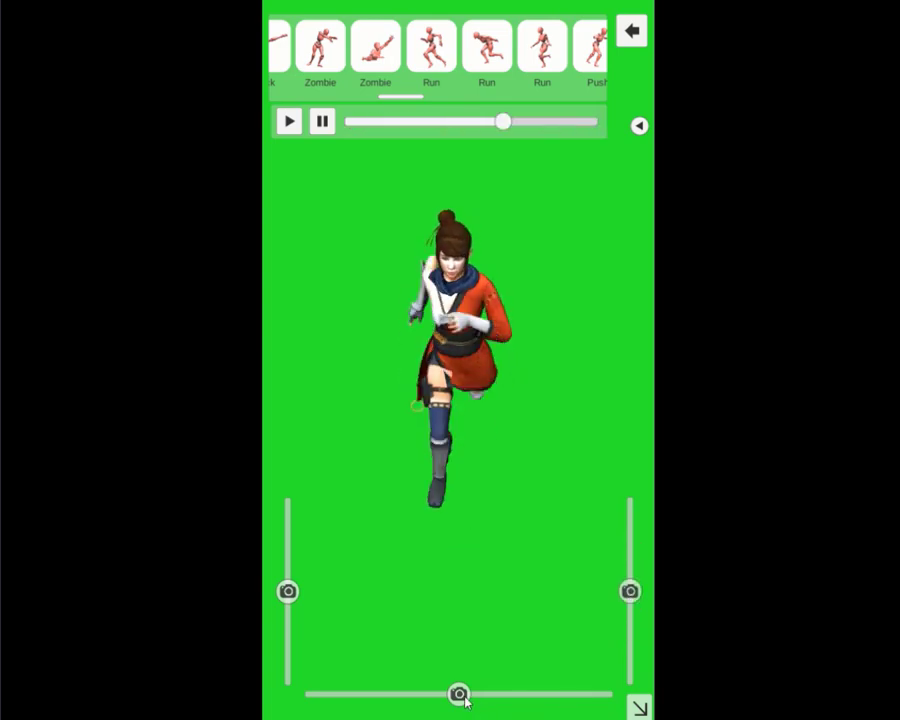
mouse_move(462, 700)
mouse_down()
mouse_move(590, 695)
mouse_move(448, 690)
mouse_move(335, 663)
mouse_up()
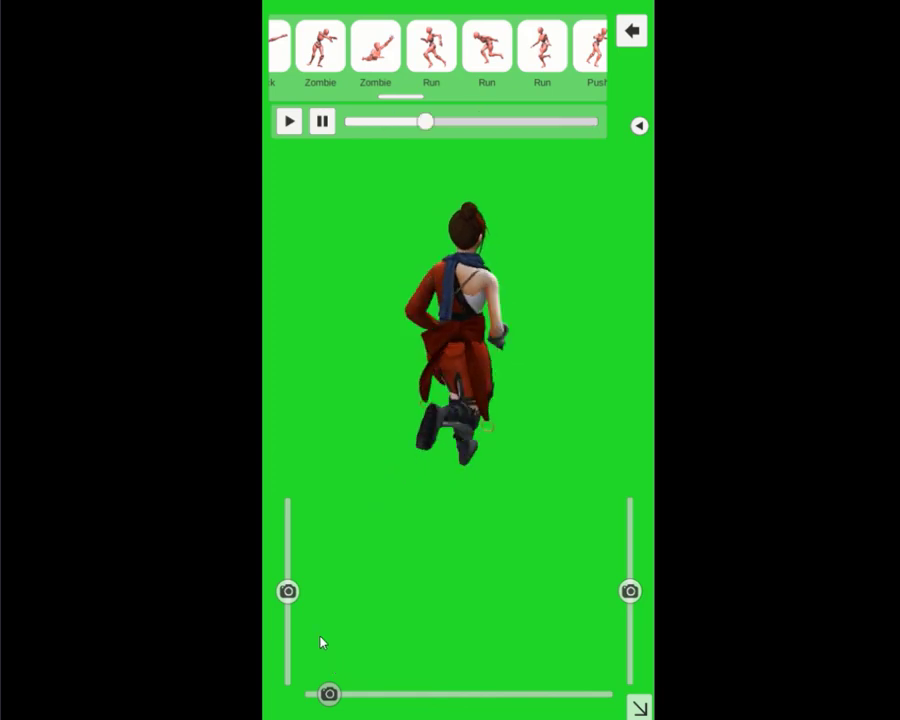
mouse_move(287, 591)
mouse_down()
mouse_move(285, 496)
mouse_move(267, 565)
mouse_move(275, 696)
mouse_move(287, 558)
mouse_move(287, 591)
mouse_up()
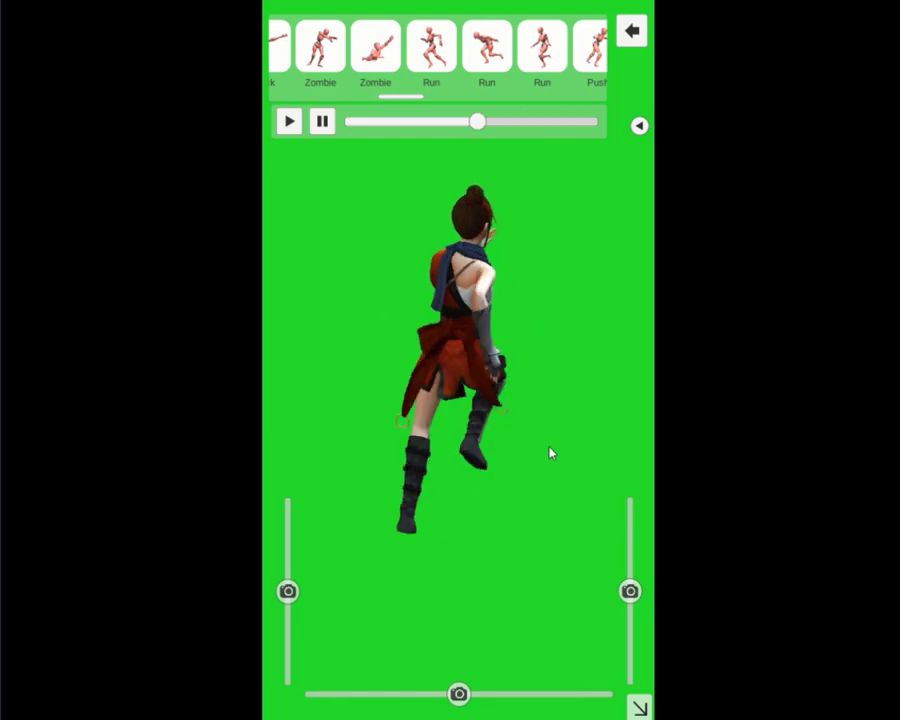
Step: Preview the toon and sketch shading styles and lighting settings, ending on full-colour shading
click(632, 31)
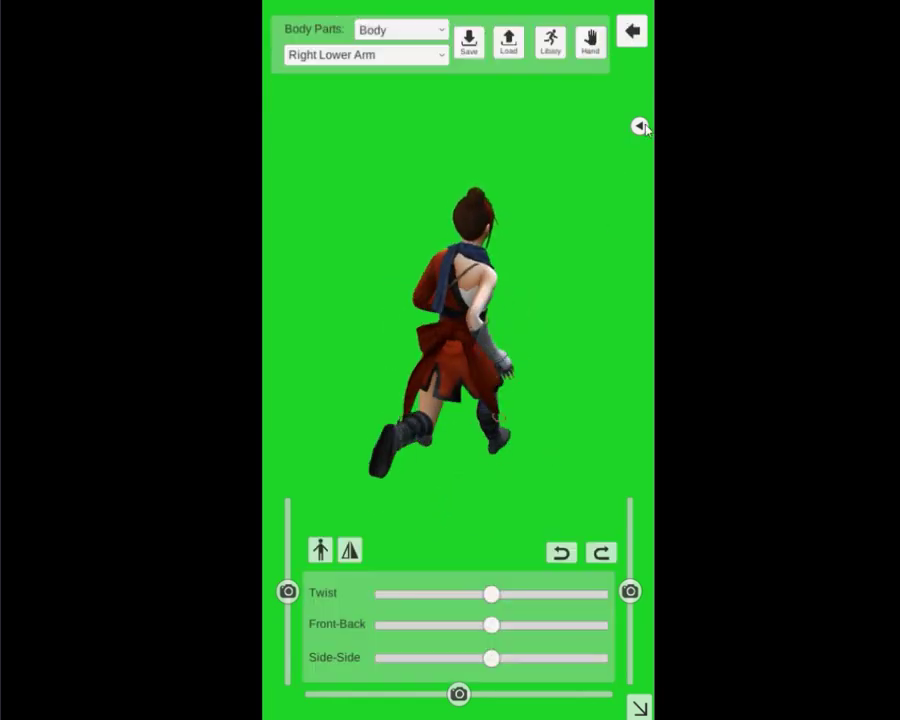
click(639, 126)
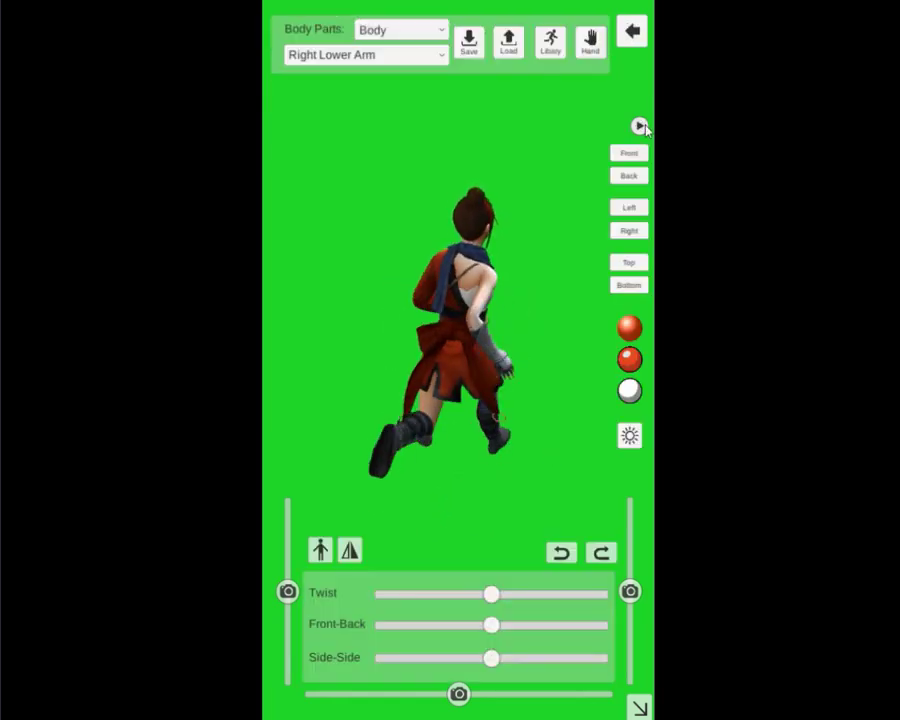
click(630, 362)
click(631, 393)
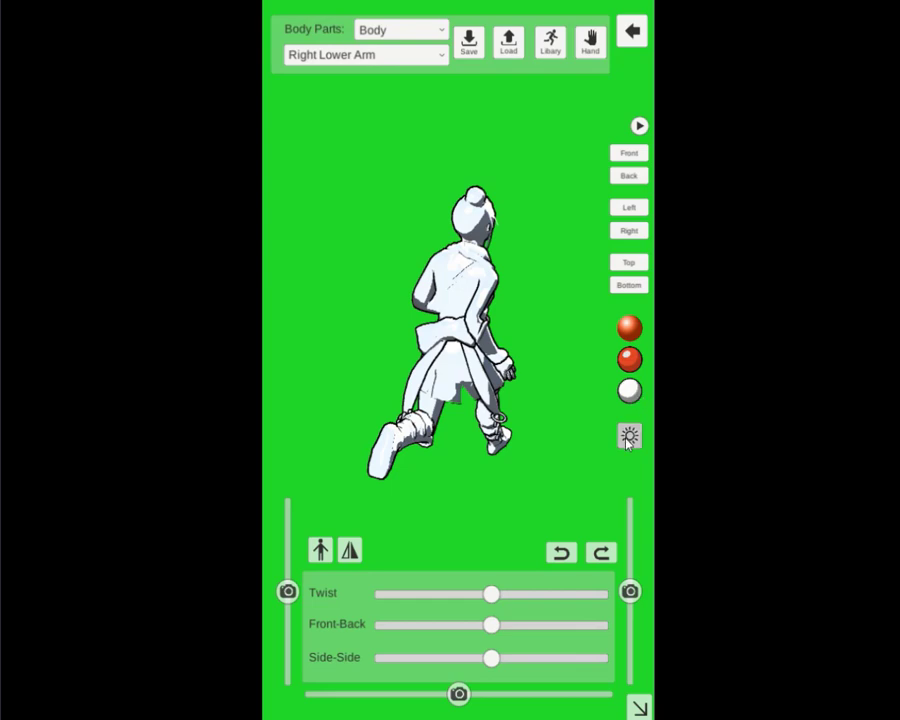
click(629, 435)
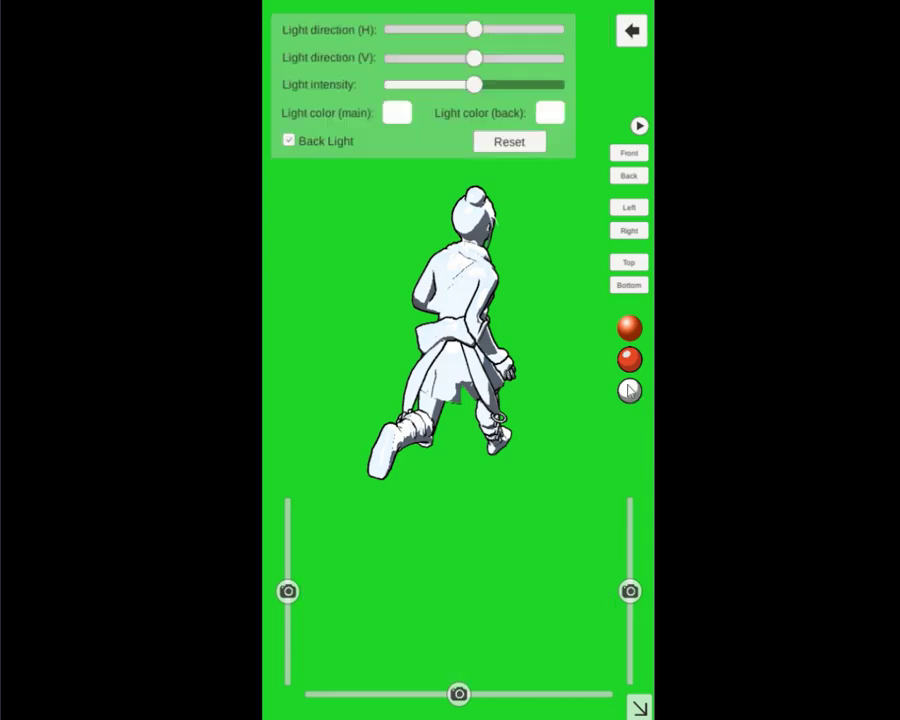
click(632, 336)
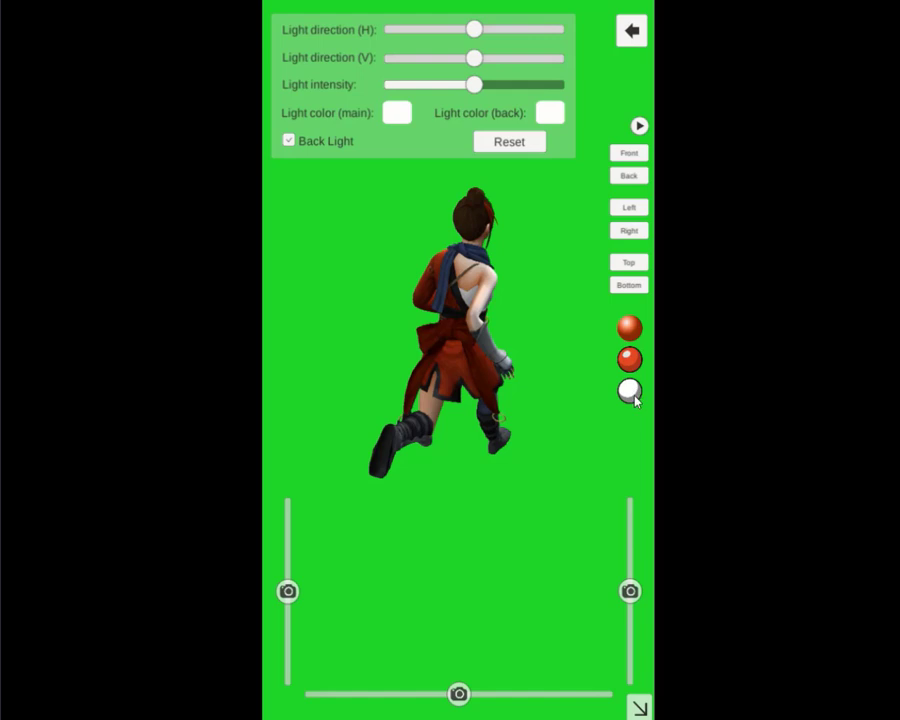
click(630, 392)
click(636, 330)
Step: Return to the main menu and show the animation library again
click(630, 40)
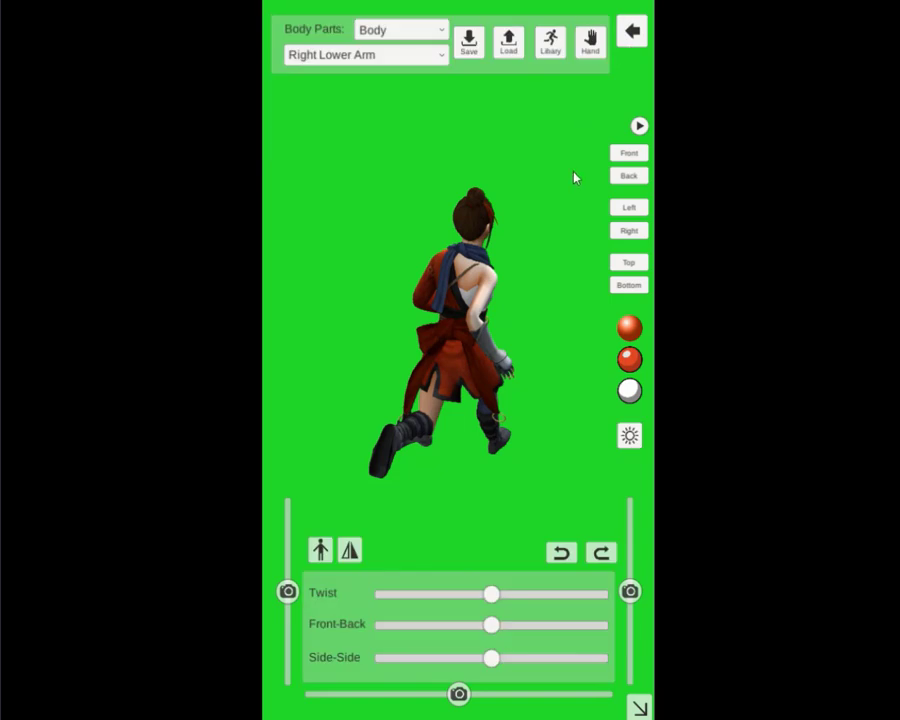
click(632, 32)
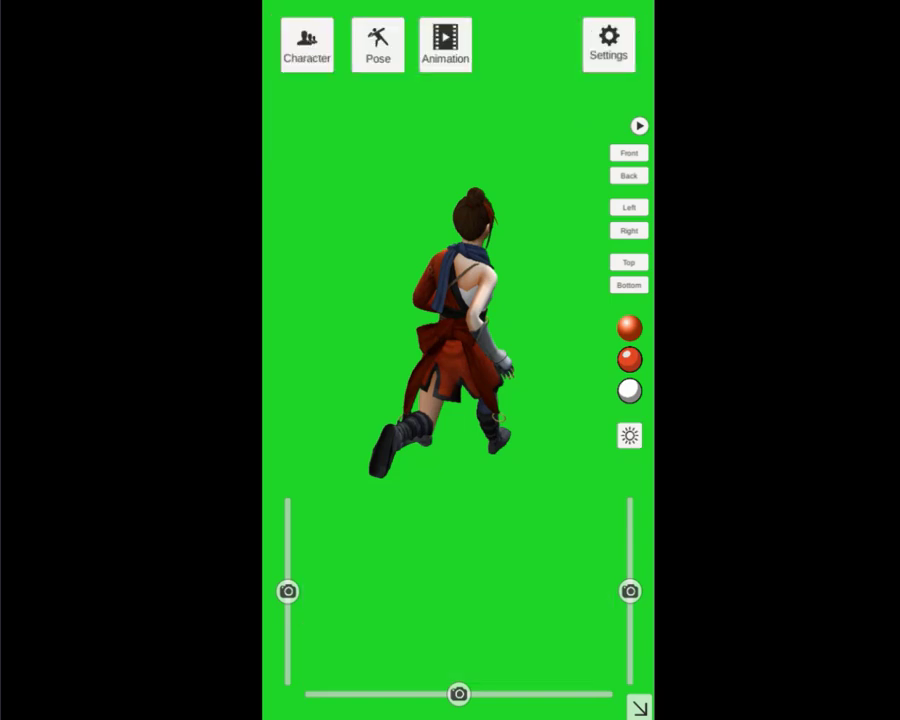
click(445, 45)
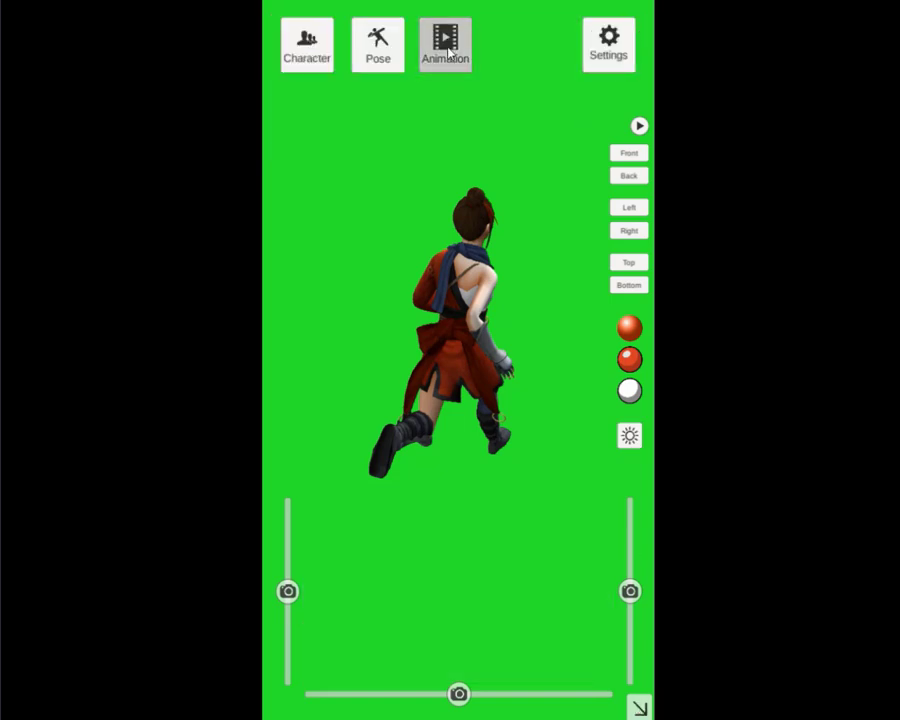